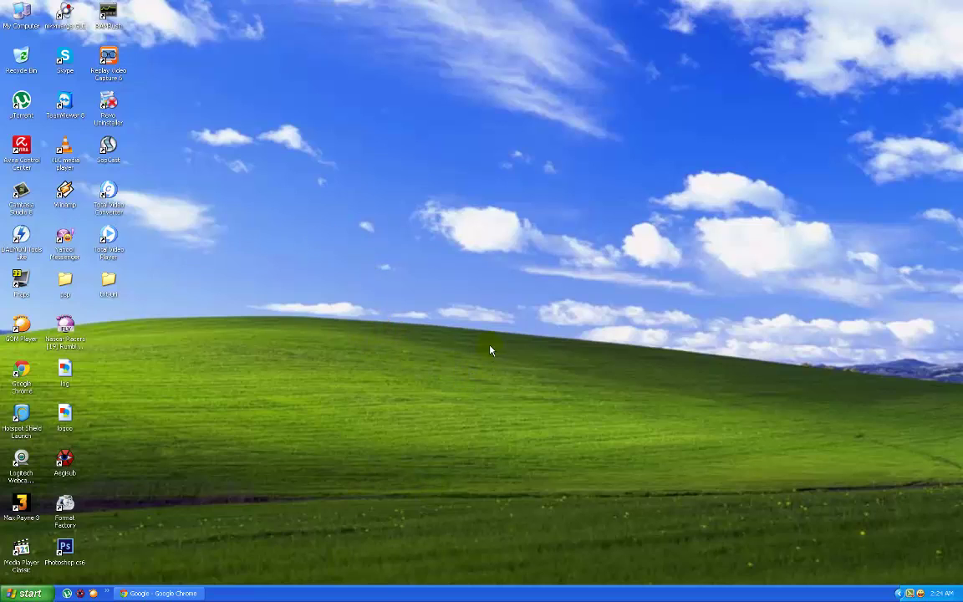
{"action": "left_click", "coordinate": [598, 148]}
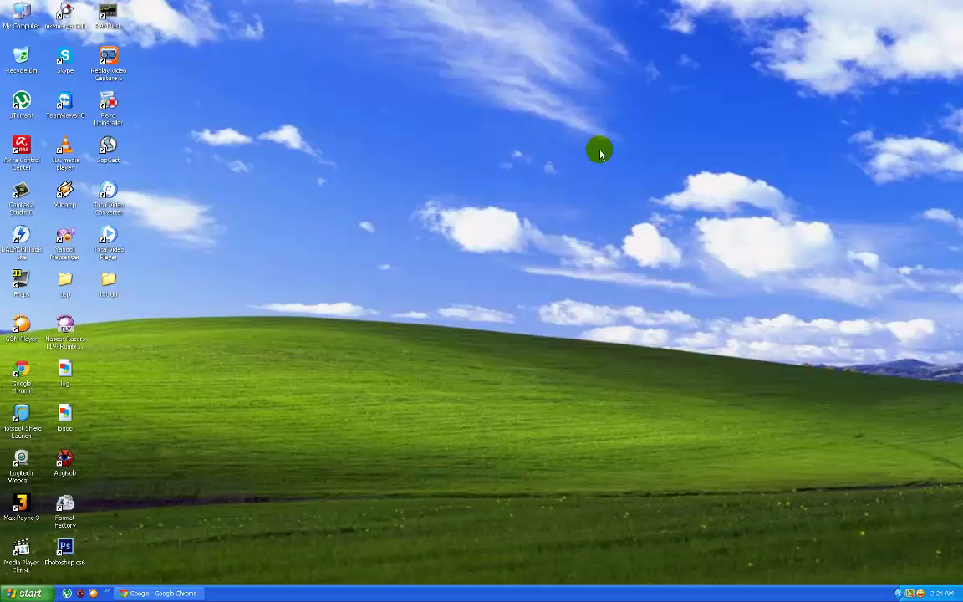
{"action": "right_click", "coordinate": [472, 241]}
{"action": "left_click", "coordinate": [531, 271]}
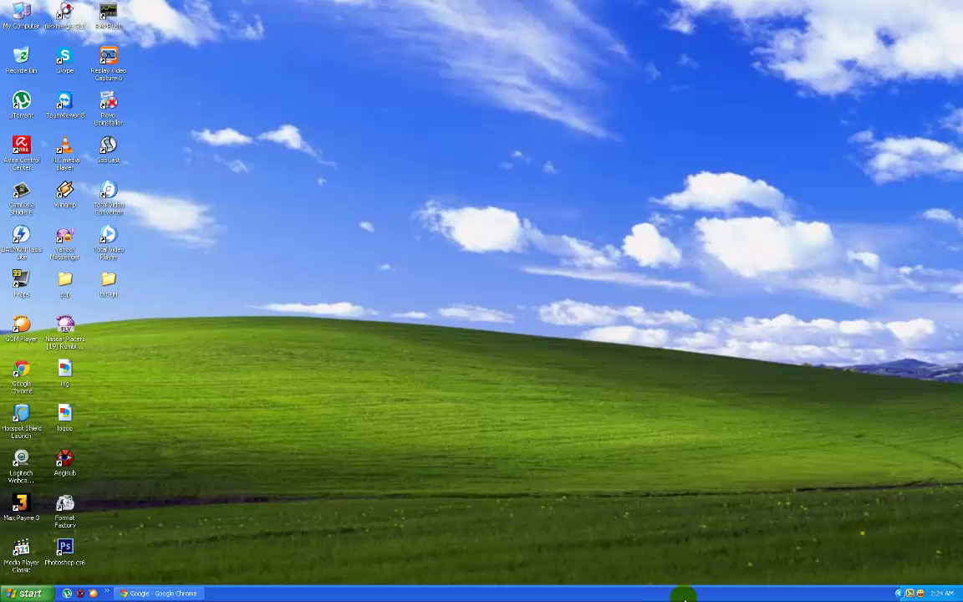
{"action": "right_click", "coordinate": [649, 424]}
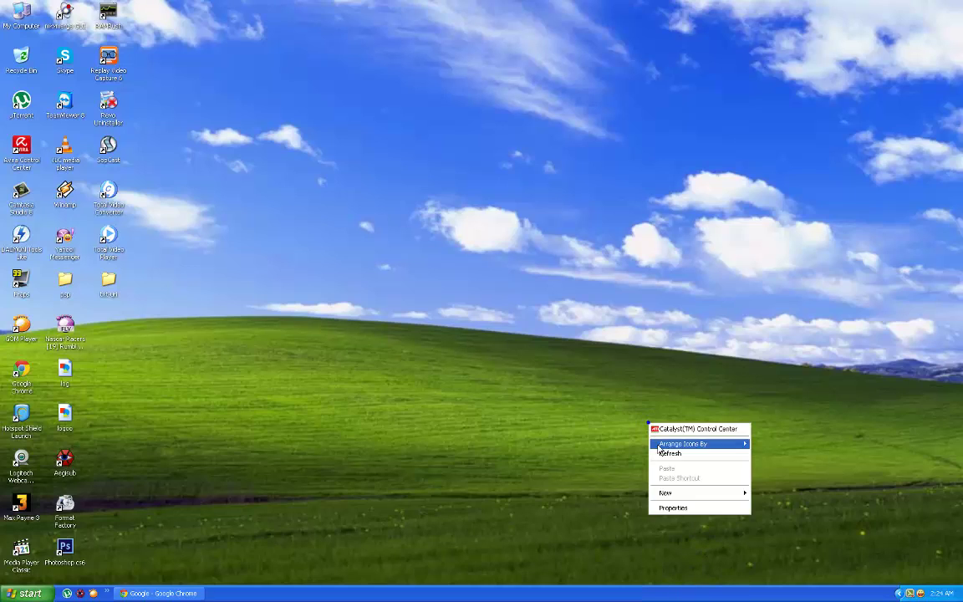
{"action": "left_click", "coordinate": [690, 456]}
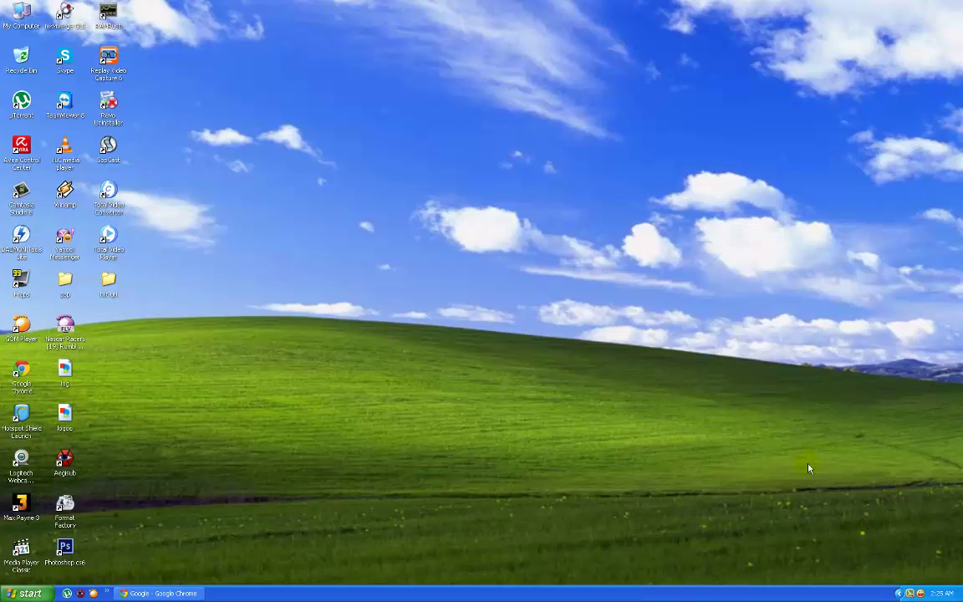
{"action": "left_click_drag", "start_coordinate": [785, 485], "coordinate": [710, 535]}
Switch to Google Chrome and search Google for "universal theme patcher"
{"action": "left_click", "coordinate": [159, 593]}
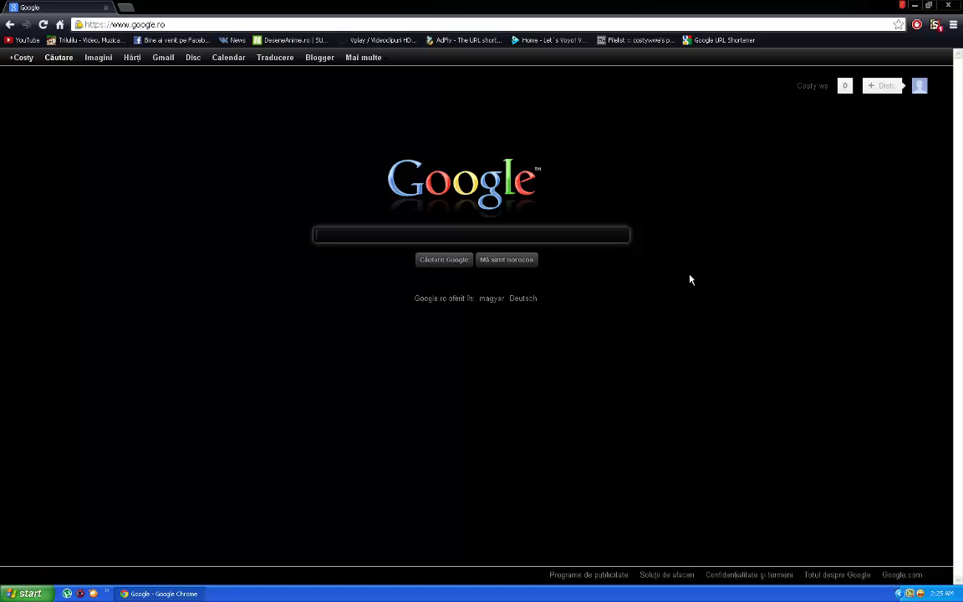
{"action": "type", "text": "uni"}
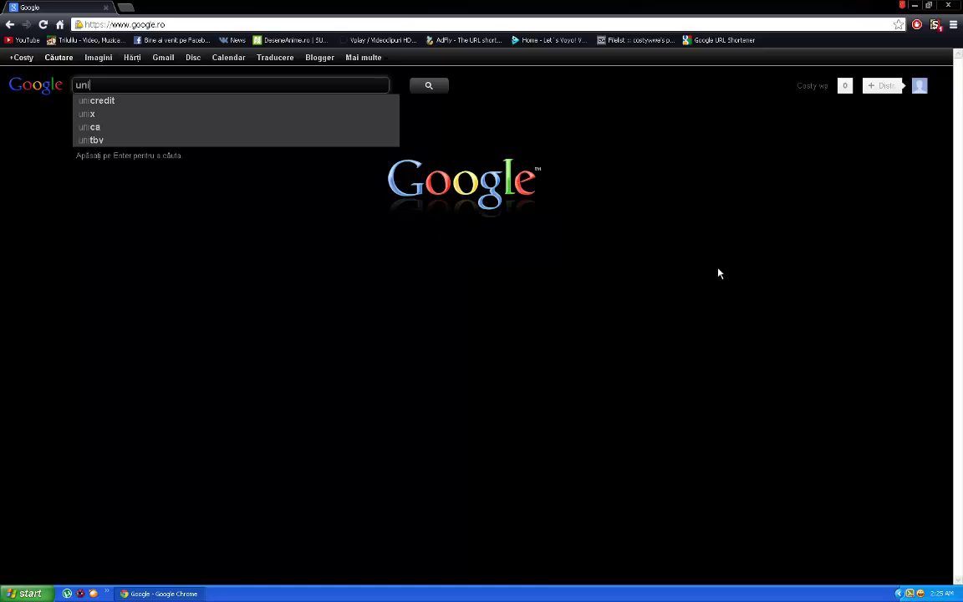
{"action": "type", "text": "versal "}
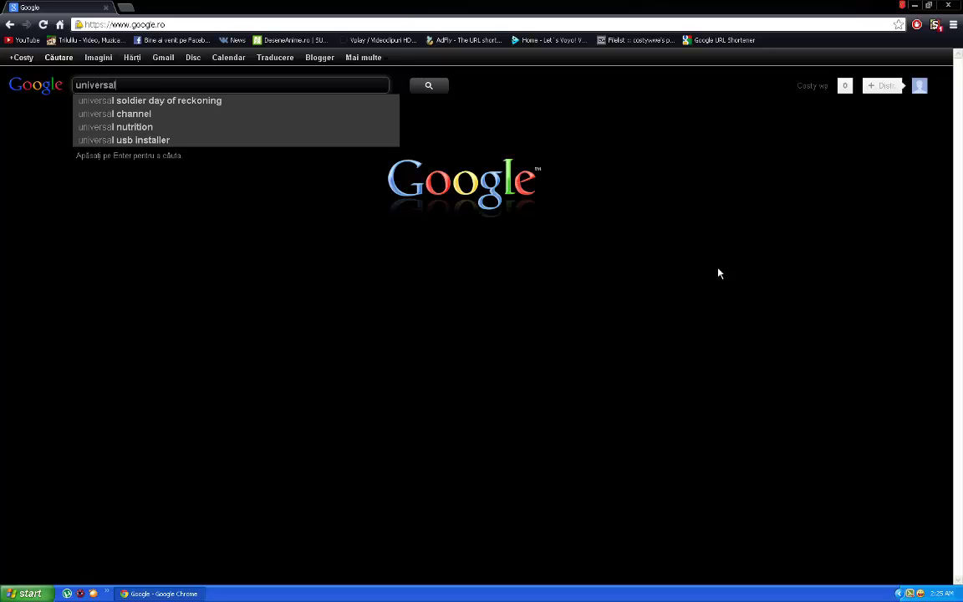
{"action": "type", "text": "th"}
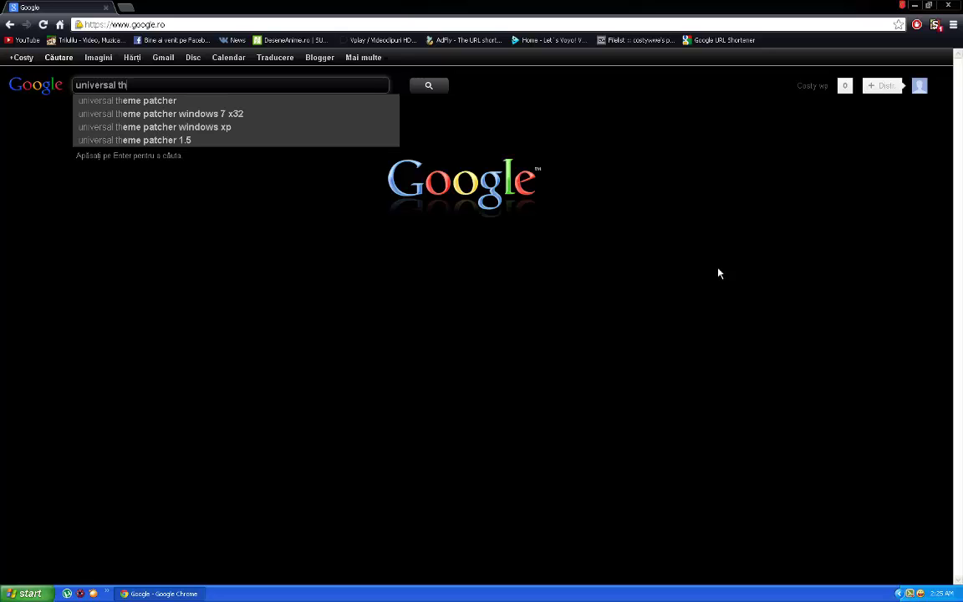
{"action": "type", "text": "eme patcher"}
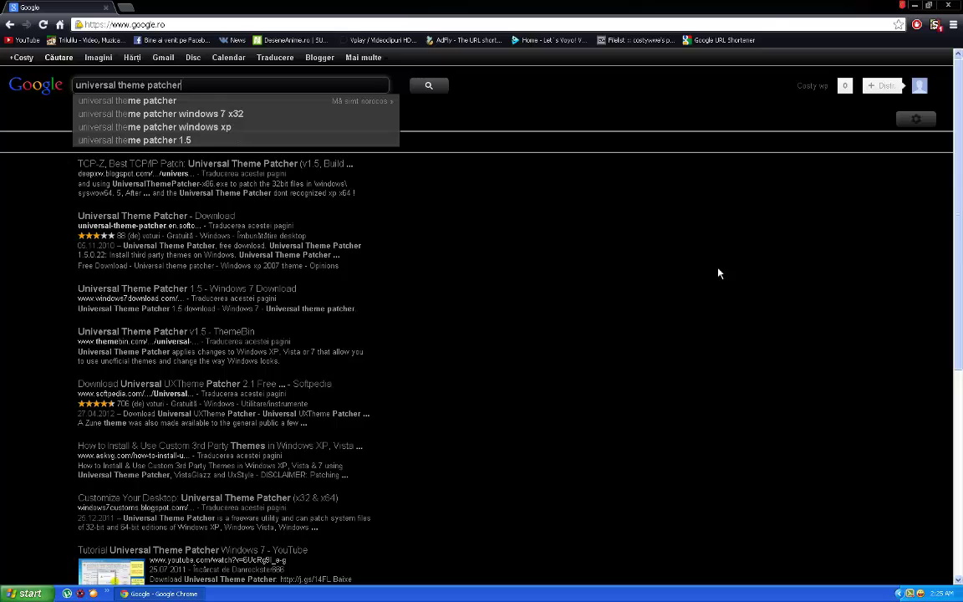
{"action": "key", "text": "Return"}
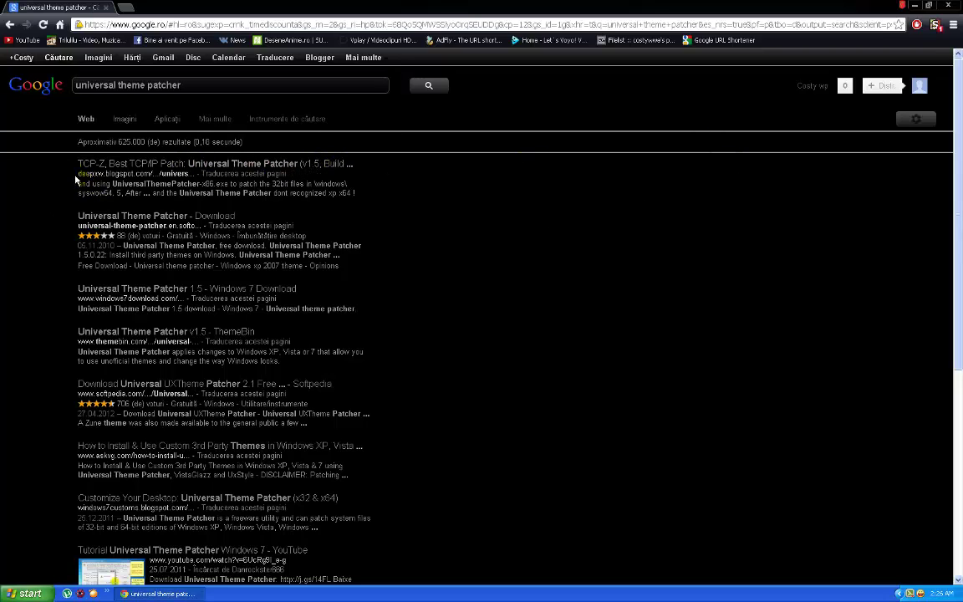
{"action": "left_click_drag", "start_coordinate": [72, 161], "coordinate": [125, 174]}
{"action": "left_click", "coordinate": [125, 174]}
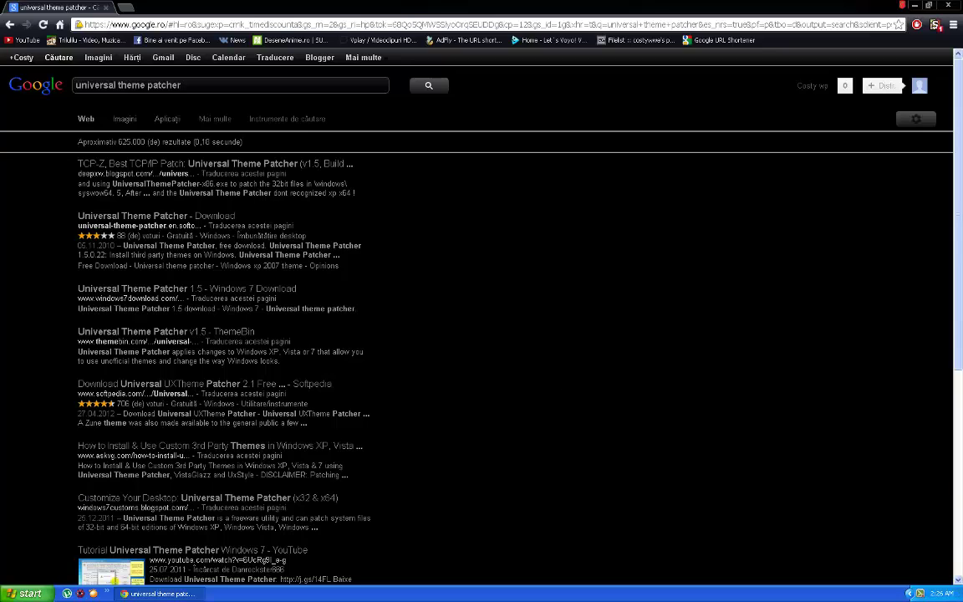
Look through the contents of the C:\WINDOWS folder in Windows Explorer, and close the window
{"action": "left_click", "coordinate": [30, 593]}
{"action": "left_click", "coordinate": [159, 425]}
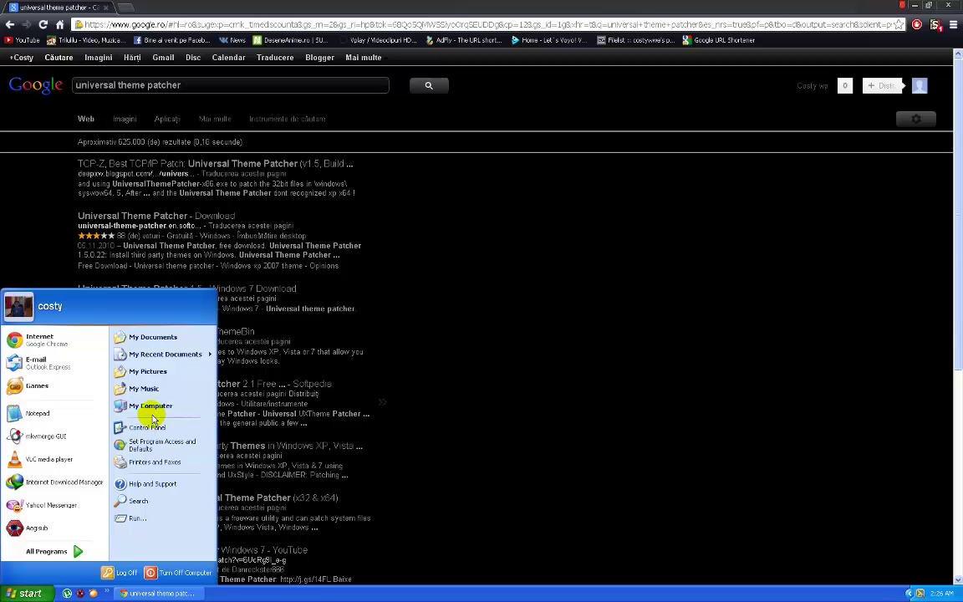
{"action": "left_click", "coordinate": [152, 407]}
{"action": "double_click", "coordinate": [532, 364]}
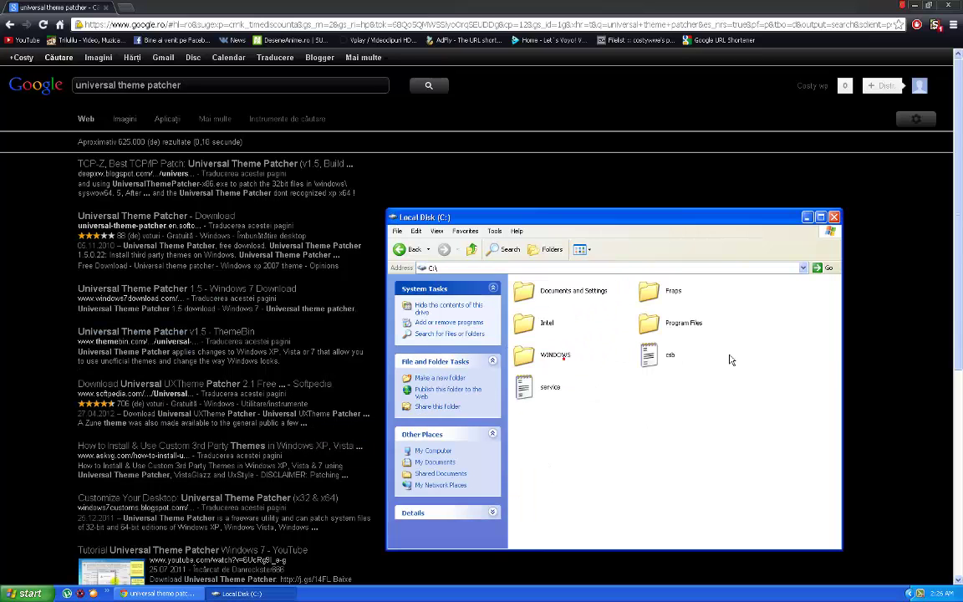
{"action": "double_click", "coordinate": [551, 360]}
{"action": "scroll", "coordinate": [735, 395], "scroll_direction": "down", "scroll_amount": 10}
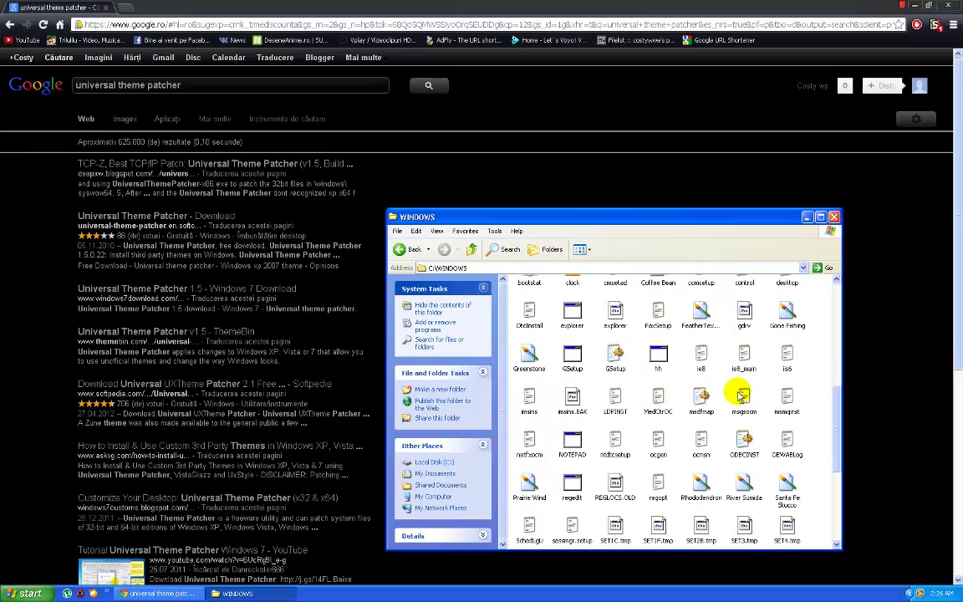
{"action": "scroll", "coordinate": [753, 385], "scroll_direction": "up", "scroll_amount": 10}
{"action": "scroll", "coordinate": [757, 377], "scroll_direction": "down", "scroll_amount": 15}
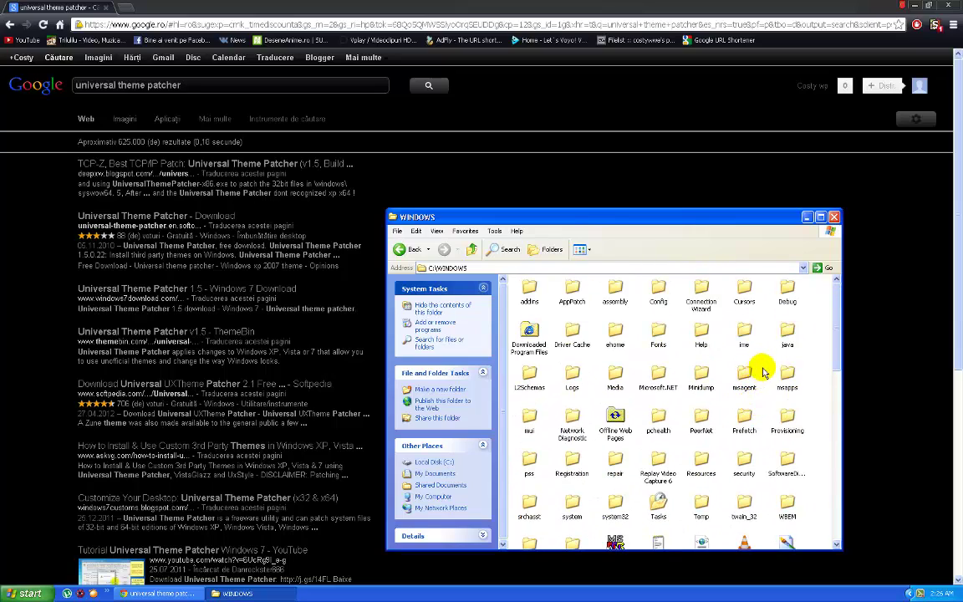
{"action": "scroll", "coordinate": [782, 380], "scroll_direction": "up", "scroll_amount": 10}
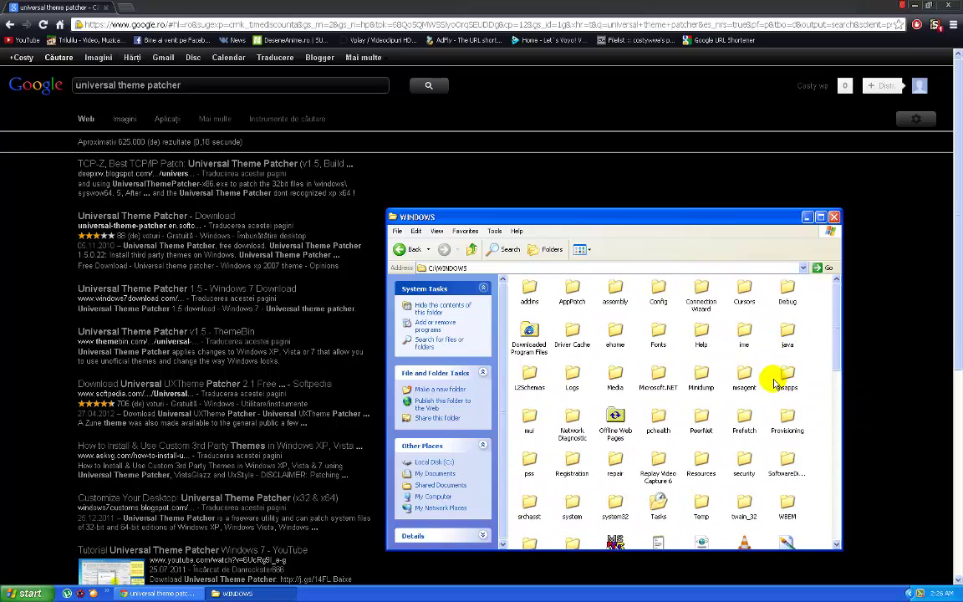
{"action": "scroll", "coordinate": [753, 402], "scroll_direction": "down", "scroll_amount": 15}
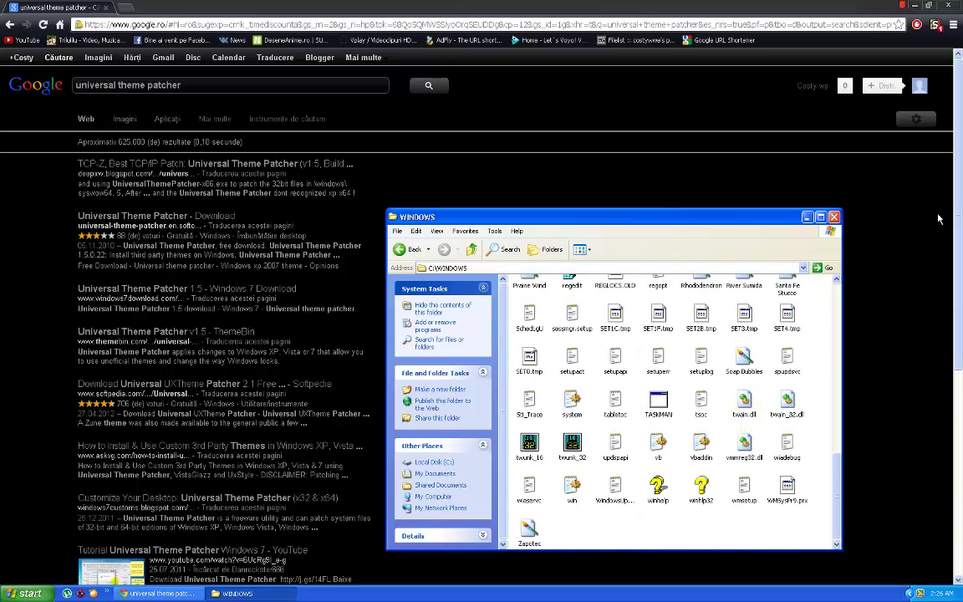
{"action": "left_click", "coordinate": [835, 216]}
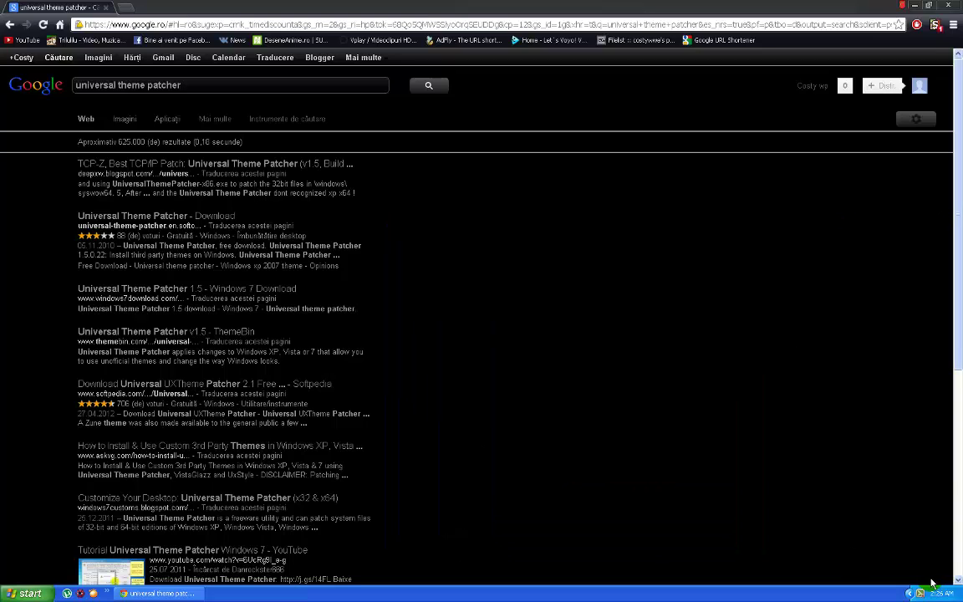
Open Avira Free Antivirus, turn off Real-Time Protection and close its window
{"action": "left_click", "coordinate": [910, 593]}
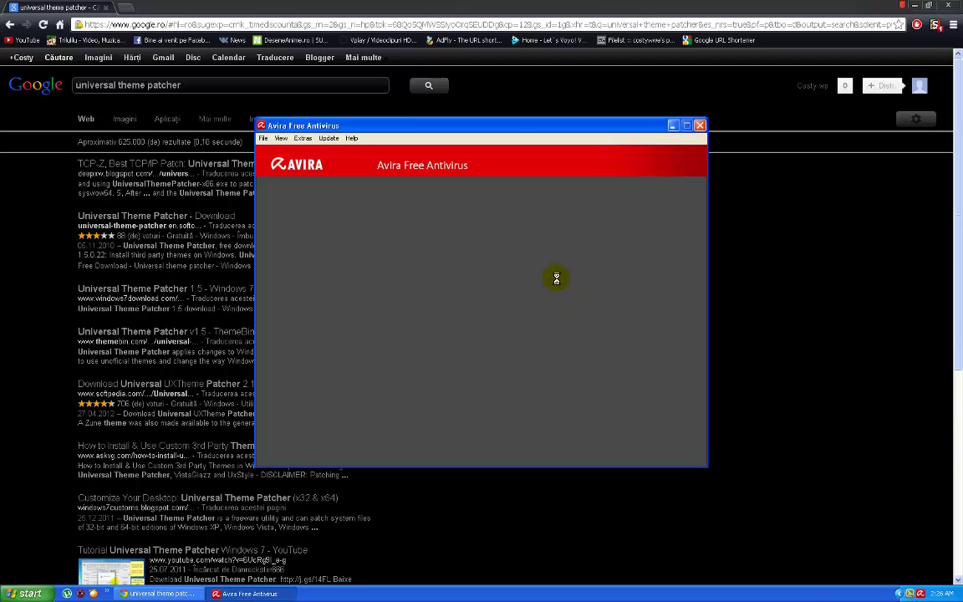
{"action": "left_click", "coordinate": [494, 267]}
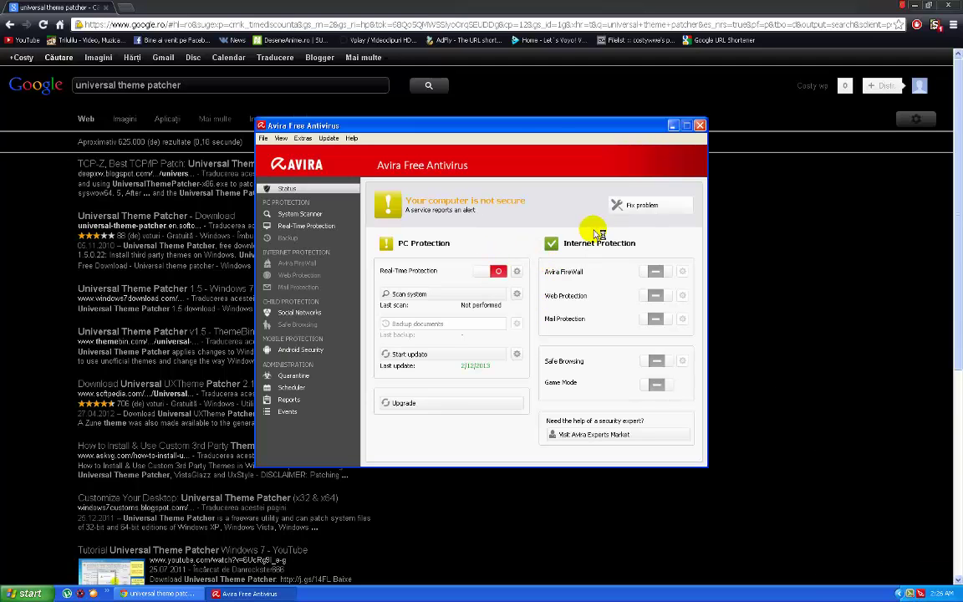
{"action": "left_click", "coordinate": [700, 126]}
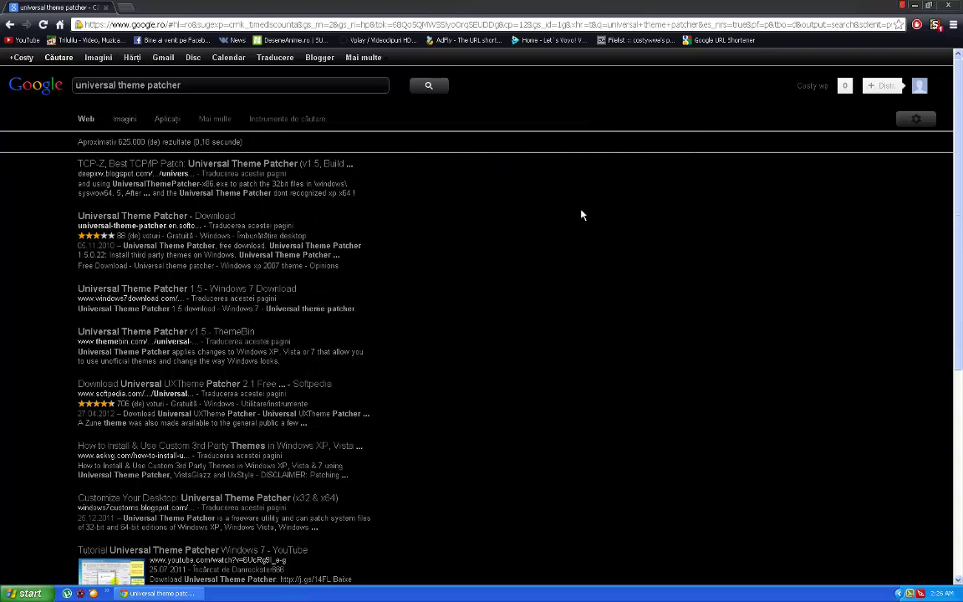
Open the TCP-Z blog result for Universal Theme Patcher and download UniversalThemePatcher_20090409.zip to the desktop from download link 2
{"action": "left_click", "coordinate": [294, 172]}
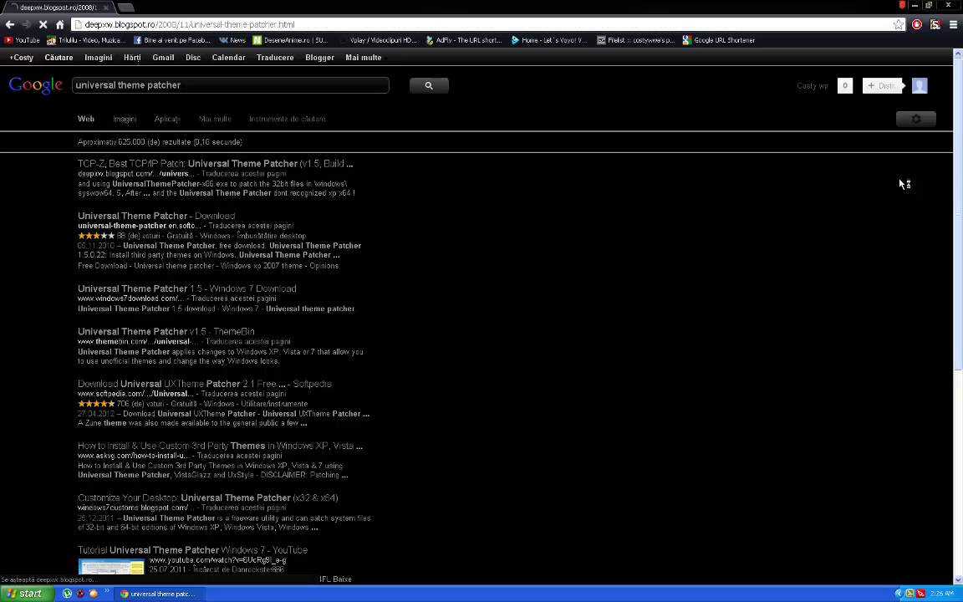
{"action": "left_click", "coordinate": [700, 184]}
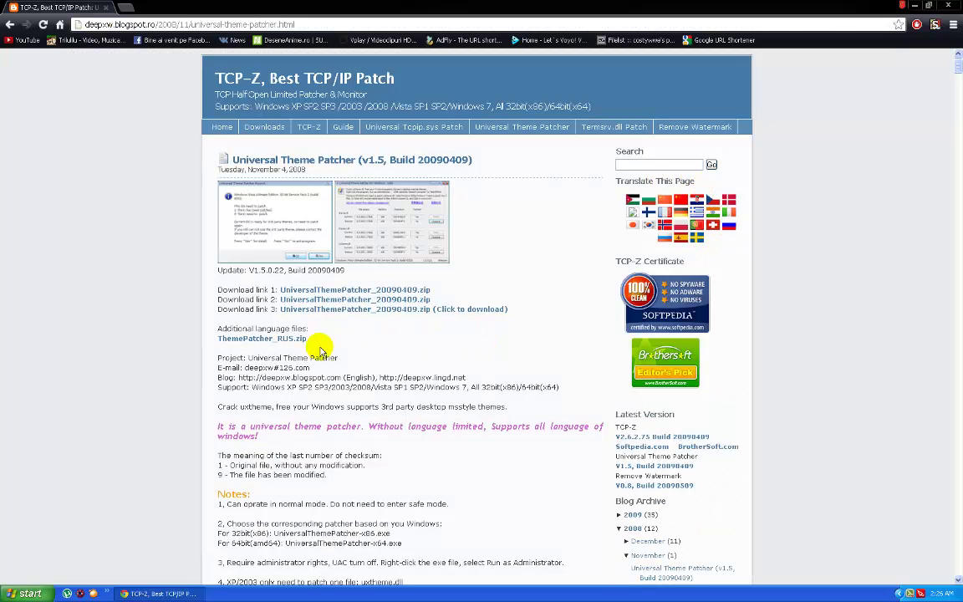
{"action": "left_click", "coordinate": [409, 290]}
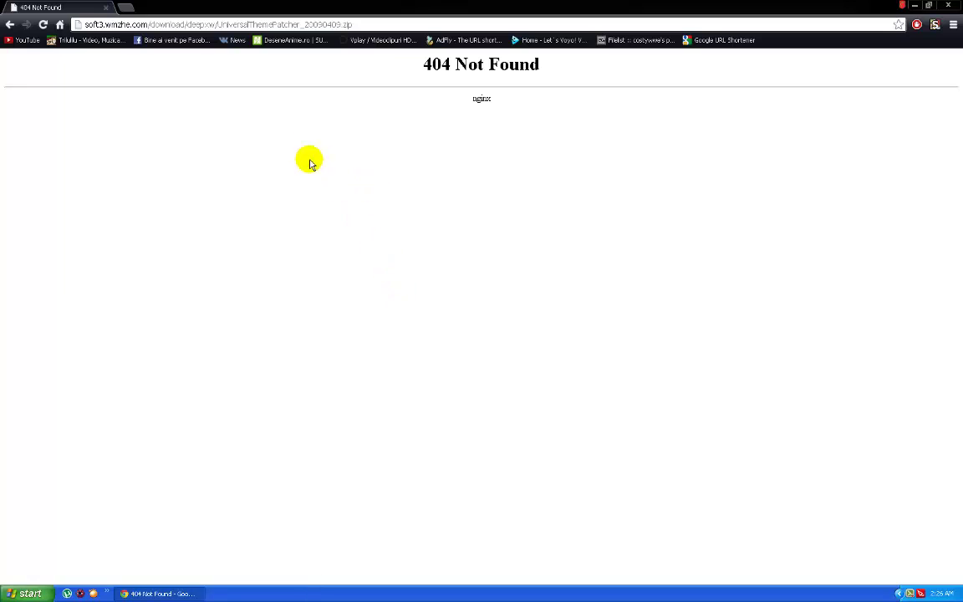
{"action": "left_click", "coordinate": [9, 24]}
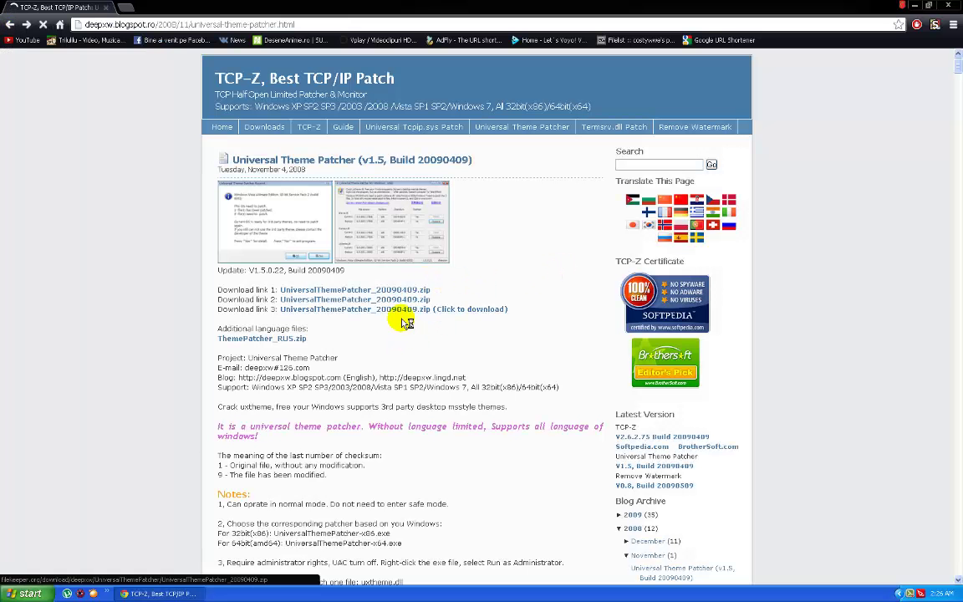
{"action": "left_click", "coordinate": [403, 301]}
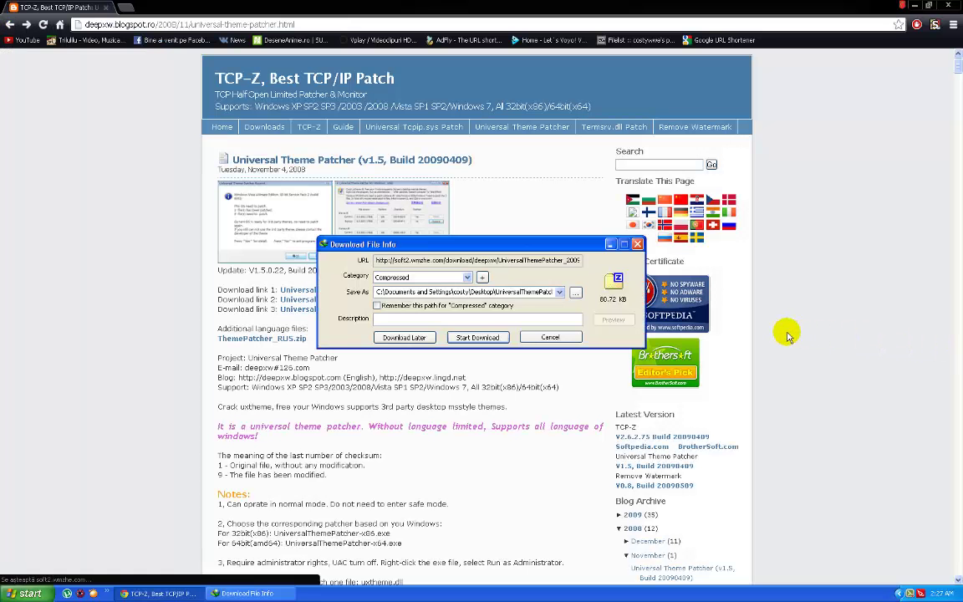
{"action": "left_click", "coordinate": [458, 337]}
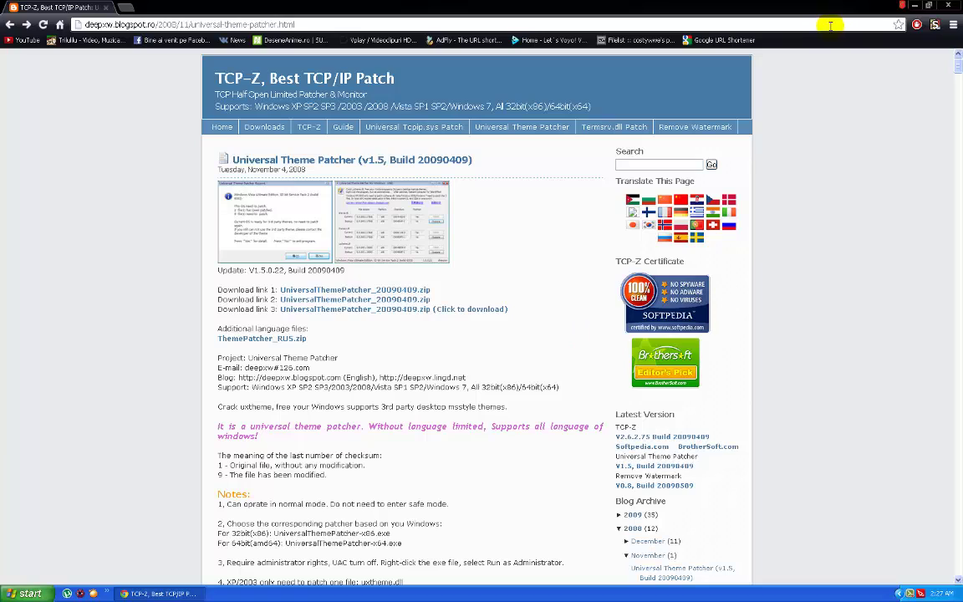
Return to the desktop and extract the downloaded zip with 7-Zip into a UniversalThemePatcher_20090409 folder
{"action": "left_click", "coordinate": [914, 7]}
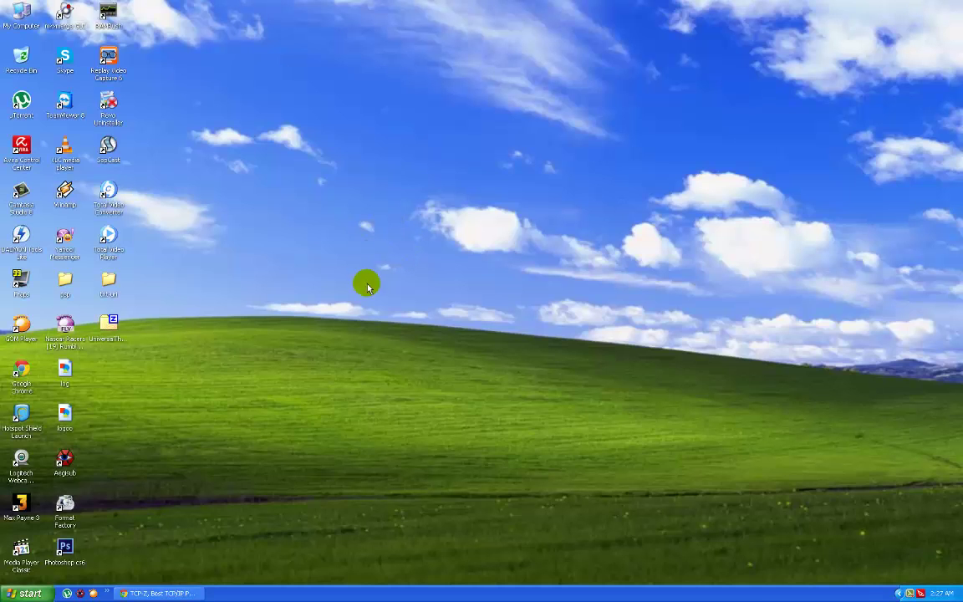
{"action": "left_click", "coordinate": [103, 328]}
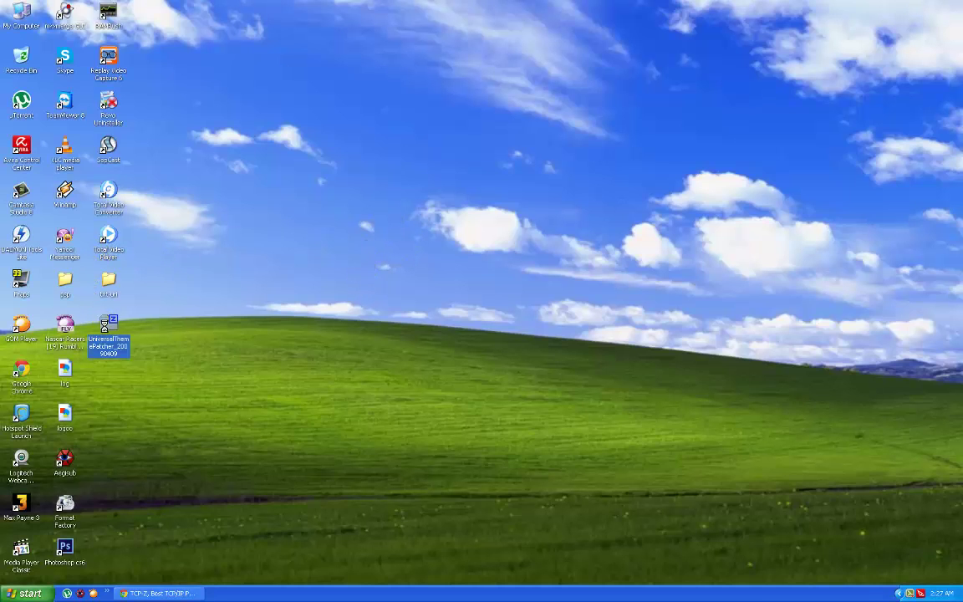
{"action": "right_click", "coordinate": [105, 326]}
{"action": "mouse_move", "coordinate": [130, 382]}
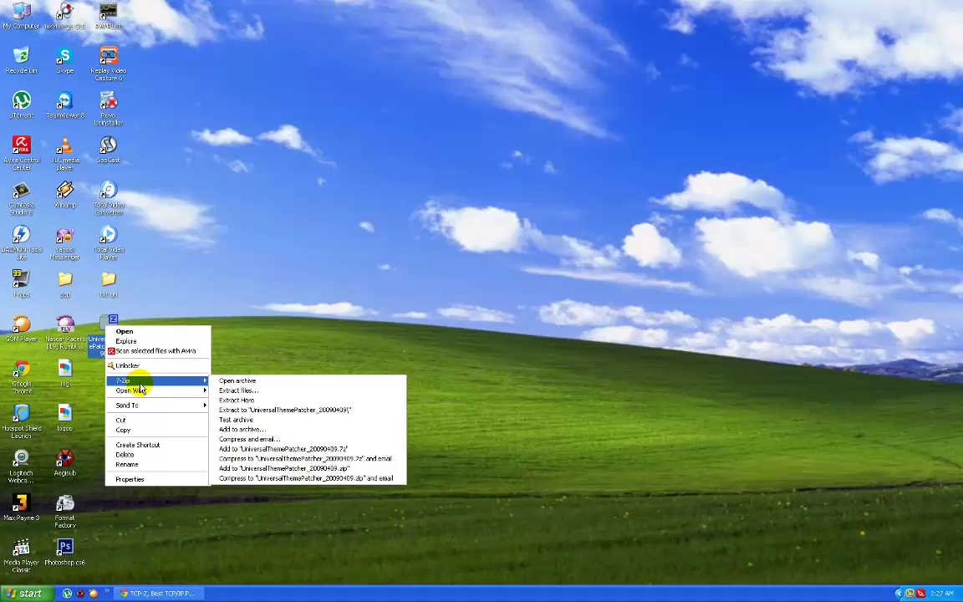
{"action": "left_click", "coordinate": [265, 409]}
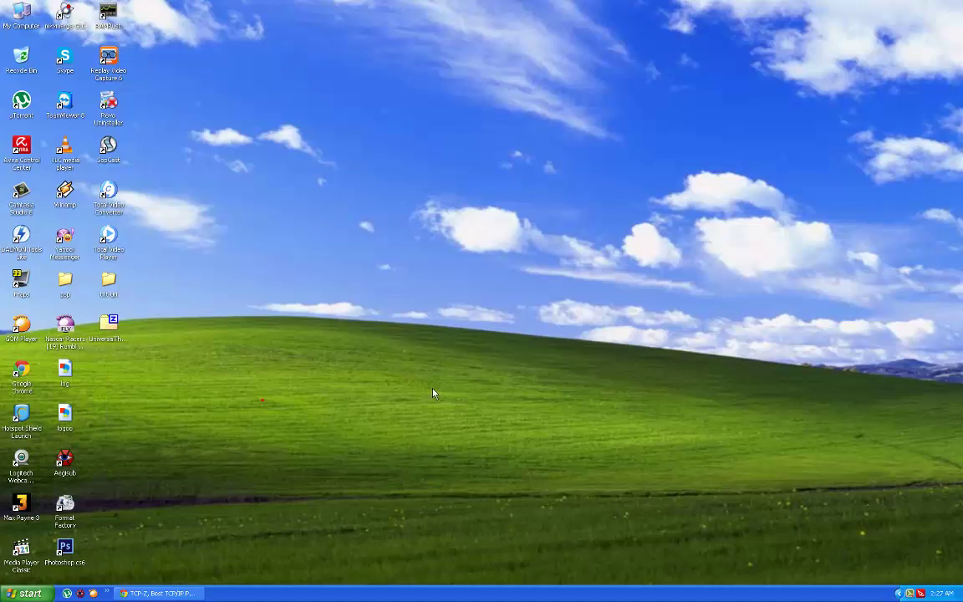
Delete the UniversalThemePatcher_20090409 zip archive from the desktop, keeping the extracted folder
{"action": "left_click", "coordinate": [107, 330]}
{"action": "right_click", "coordinate": [108, 332]}
{"action": "left_click", "coordinate": [102, 328]}
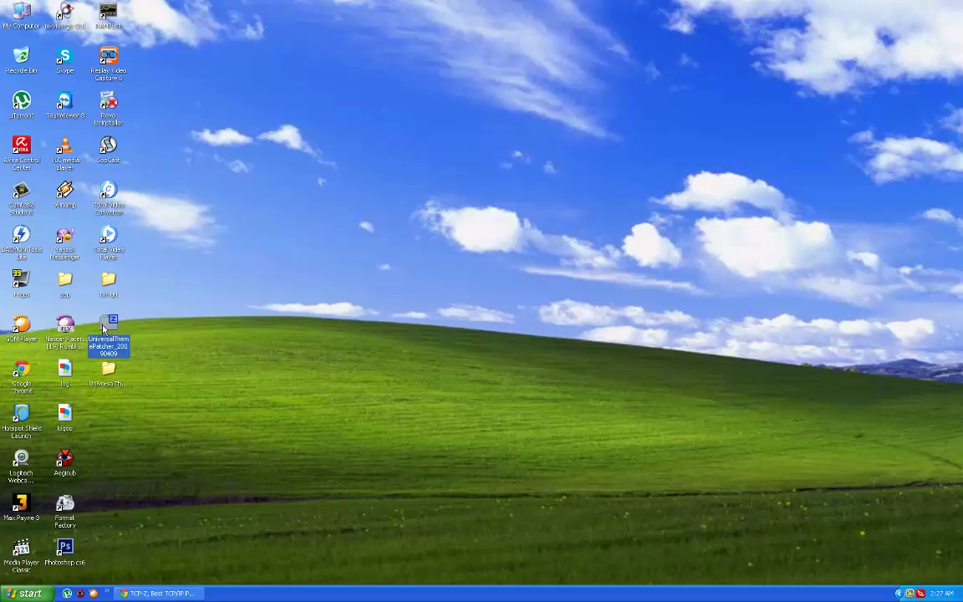
{"action": "right_click", "coordinate": [106, 318]}
{"action": "left_click", "coordinate": [146, 451]}
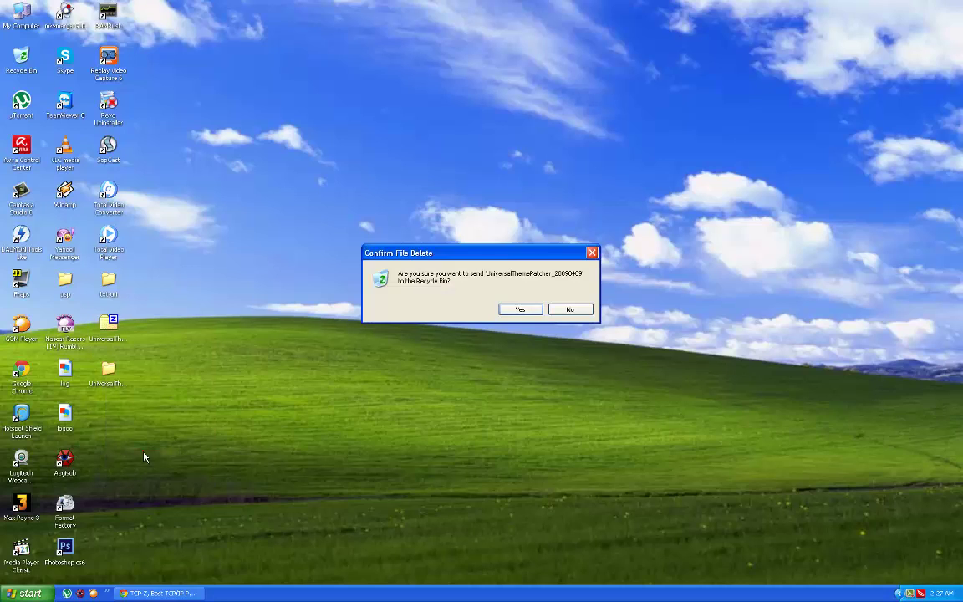
{"action": "left_click", "coordinate": [519, 309]}
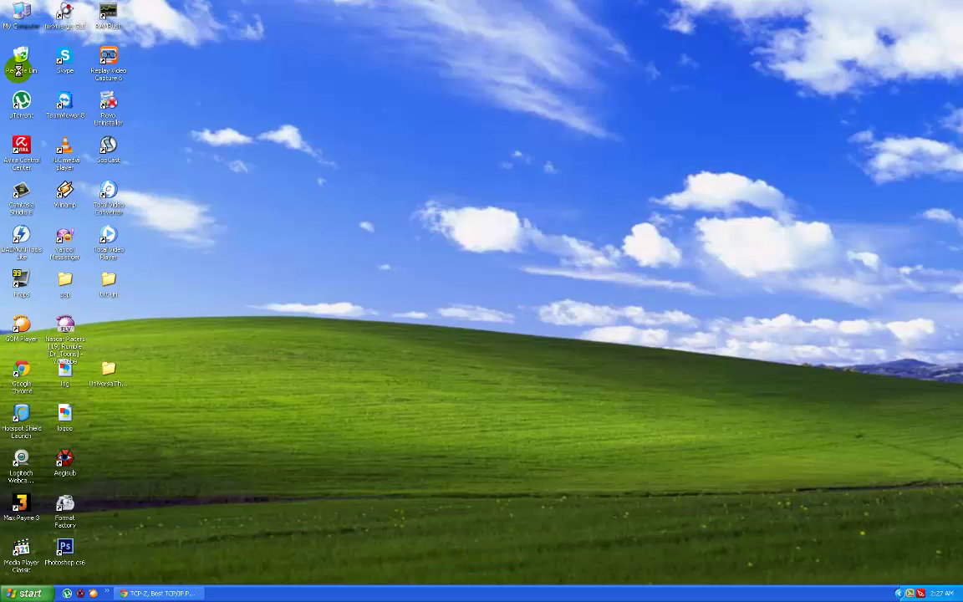
Empty the Recycle Bin and confirm the permanent deletion of its contents
{"action": "right_click", "coordinate": [21, 55]}
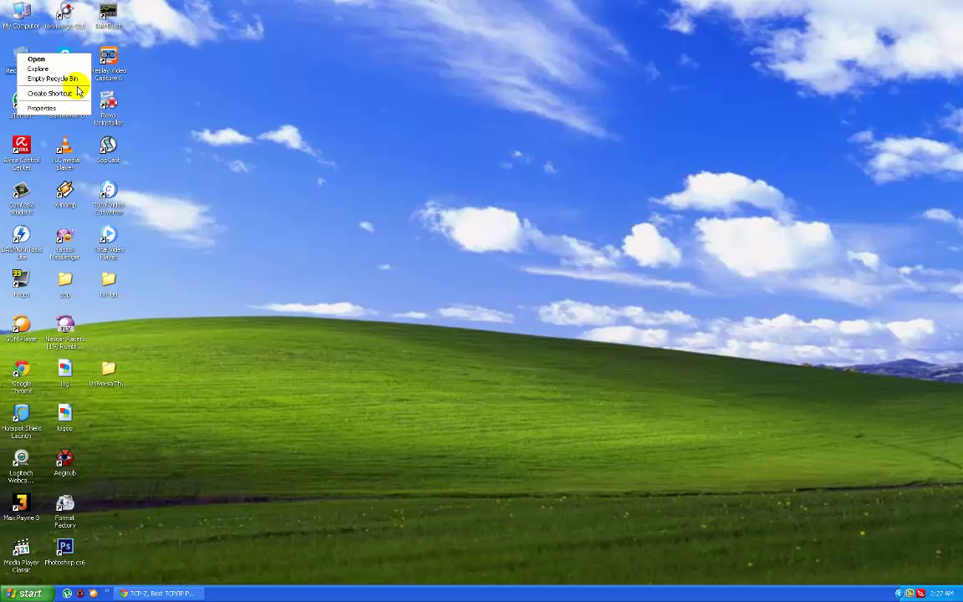
{"action": "left_click", "coordinate": [50, 78]}
{"action": "left_click", "coordinate": [520, 309]}
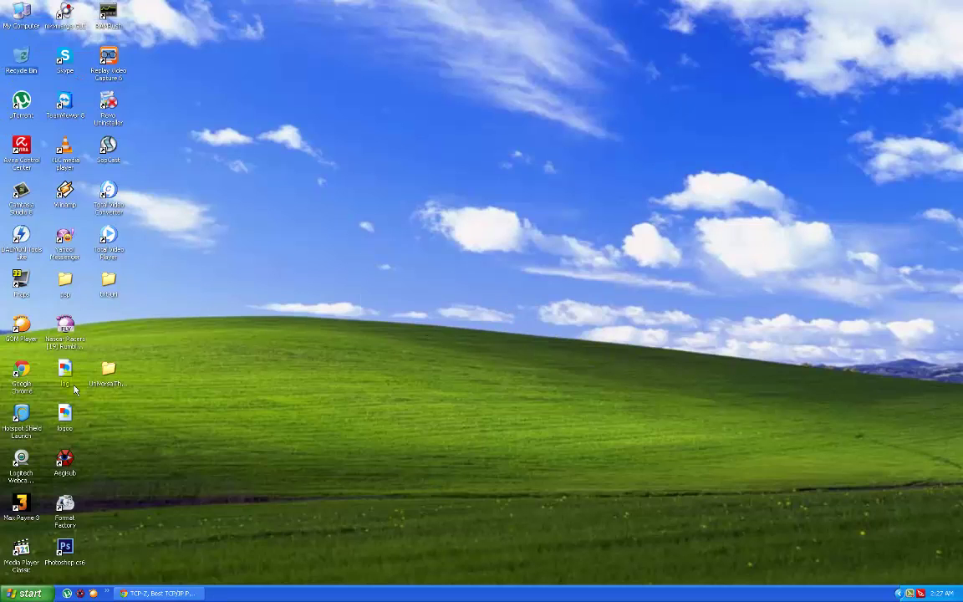
Move the UniversalThemePatcher_20090409 folder up one place on the desktop, open it and shift its window clear of the desktop icons
{"action": "left_click_drag", "start_coordinate": [108, 368], "coordinate": [103, 323]}
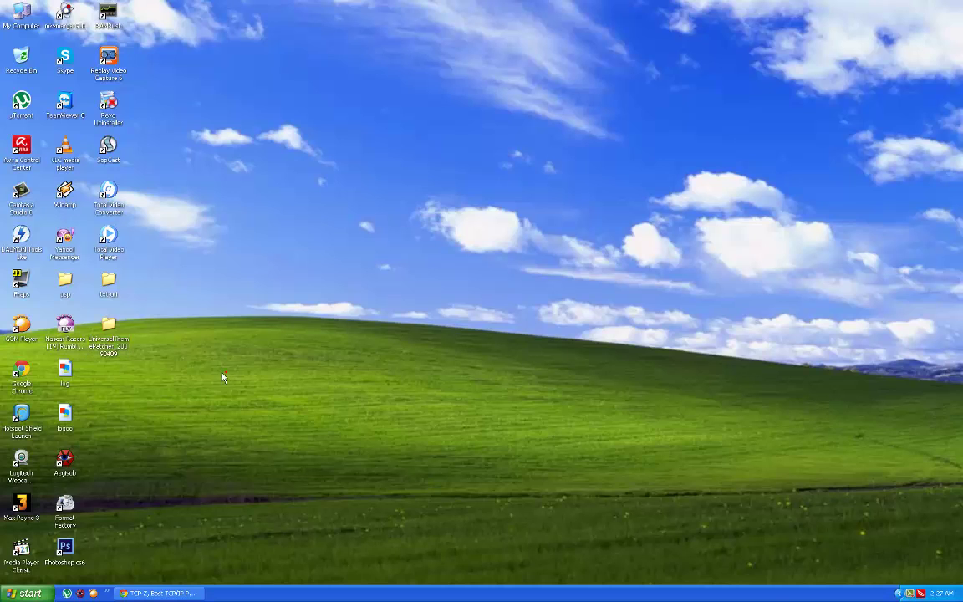
{"action": "double_click", "coordinate": [111, 343]}
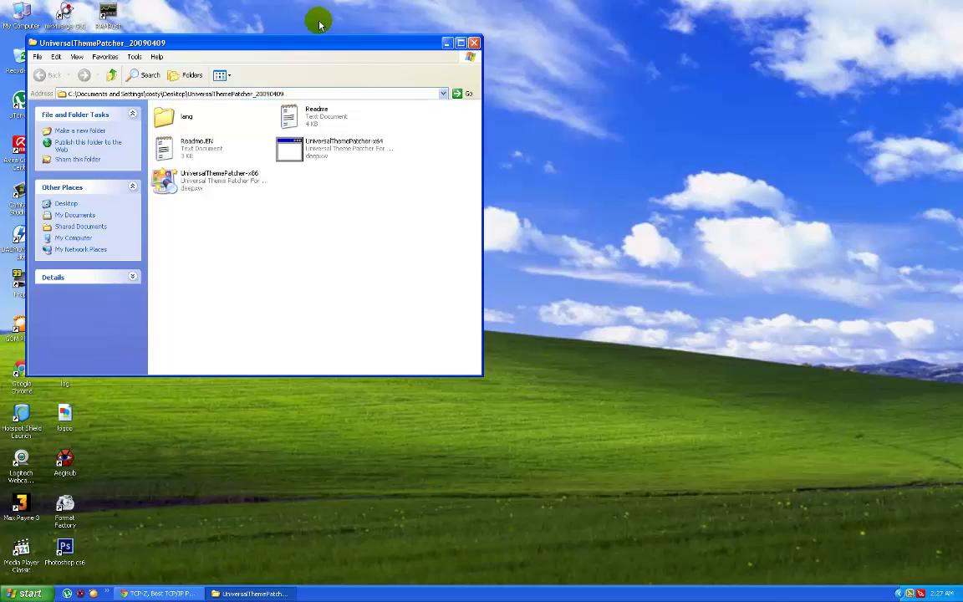
{"action": "left_click_drag", "start_coordinate": [333, 49], "coordinate": [667, 154]}
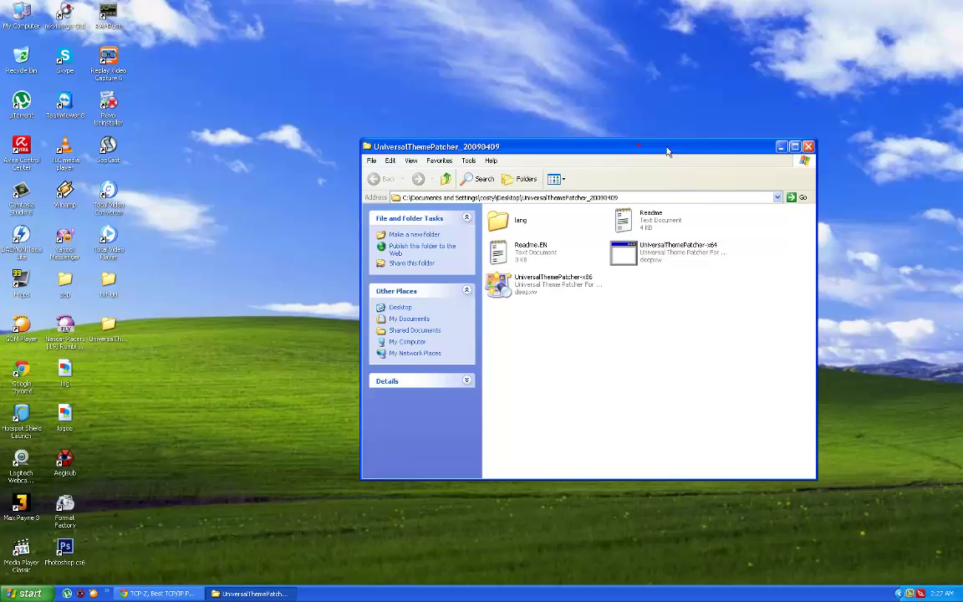
{"action": "left_click", "coordinate": [520, 222]}
{"action": "left_click", "coordinate": [642, 319]}
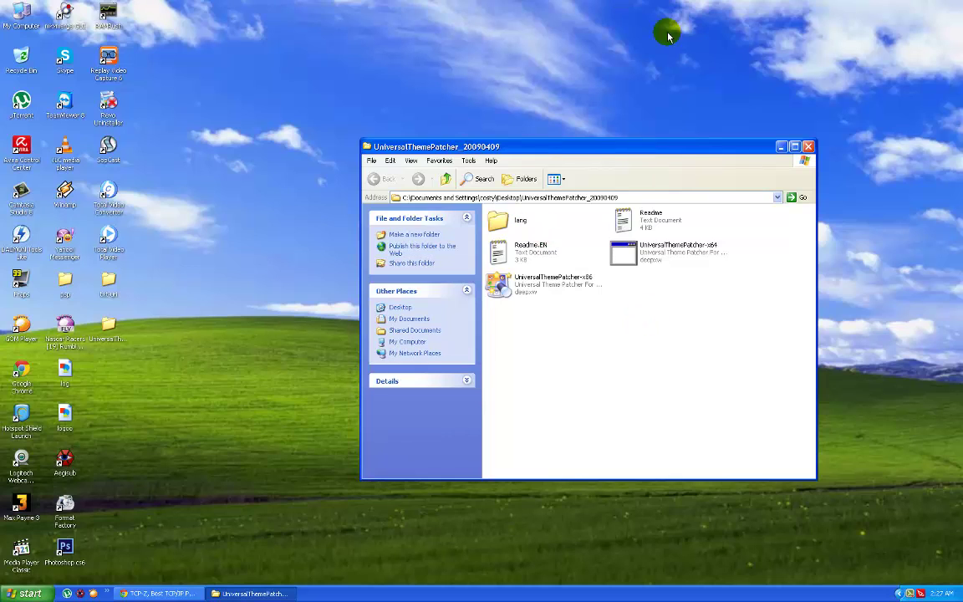
Open the Readme text file in the patcher folder, skim it to the end and close it
{"action": "left_click", "coordinate": [635, 224]}
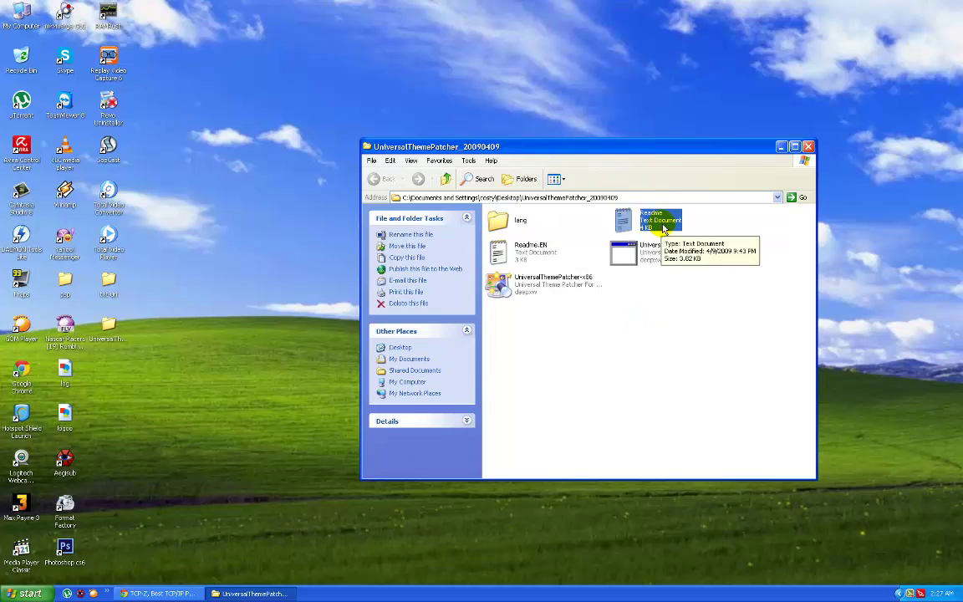
{"action": "double_click", "coordinate": [639, 220]}
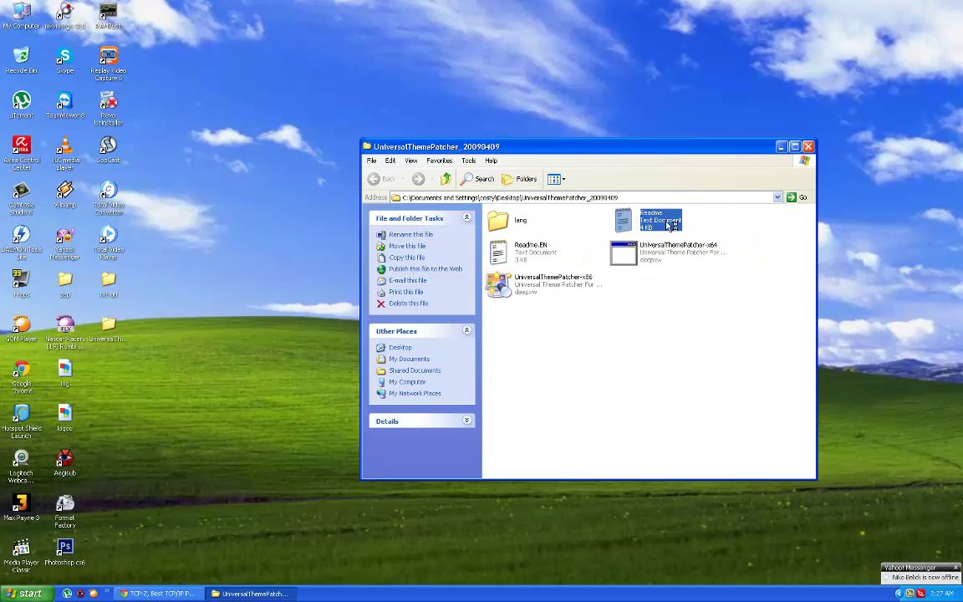
{"action": "scroll", "coordinate": [530, 233], "scroll_direction": "down", "scroll_amount": 5}
{"action": "scroll", "coordinate": [530, 233], "scroll_direction": "down", "scroll_amount": 10}
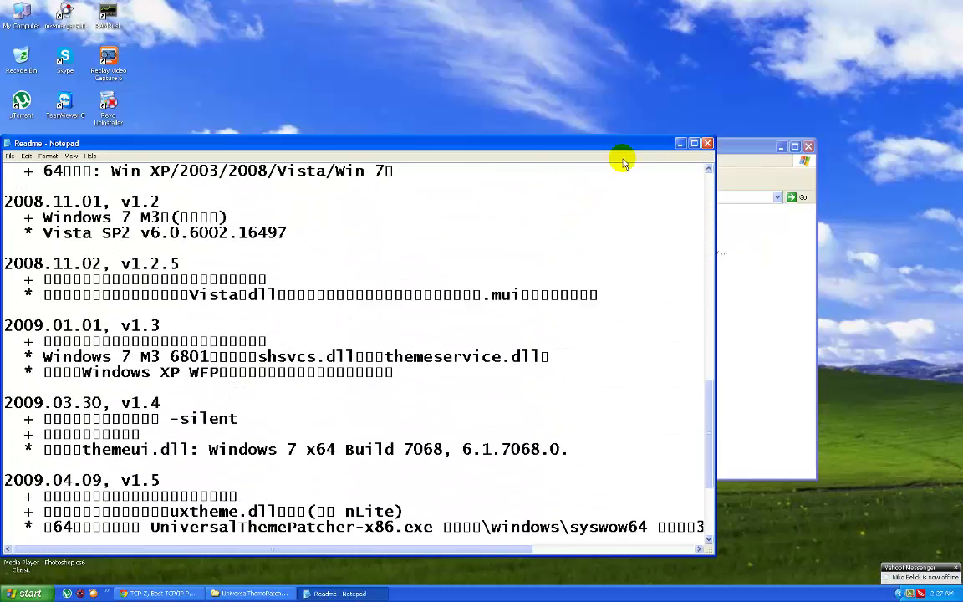
{"action": "left_click", "coordinate": [710, 146]}
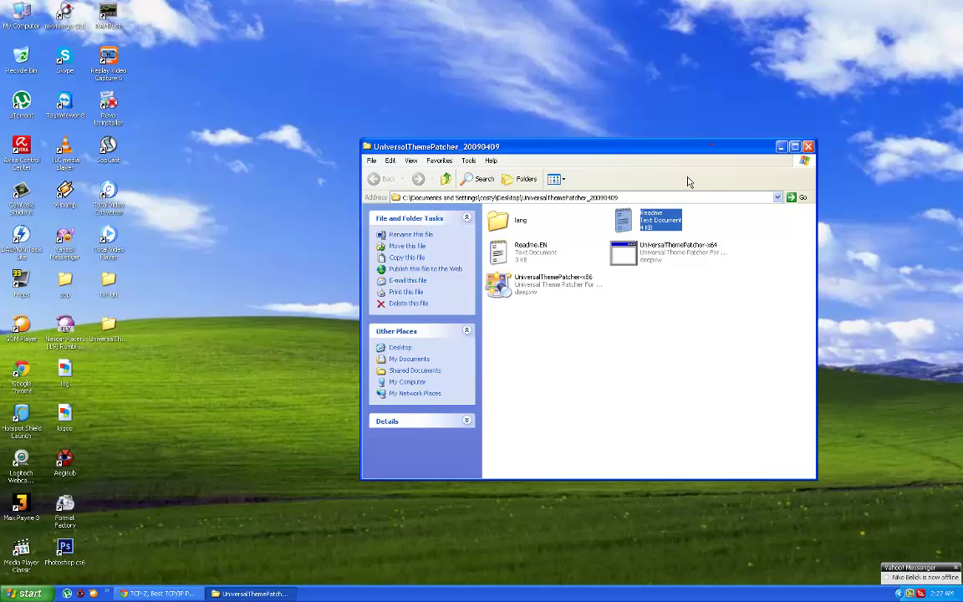
Open the Readme.EN text file and set the Notepad font to Regular style, size 10
{"action": "left_click", "coordinate": [530, 251]}
{"action": "double_click", "coordinate": [538, 257]}
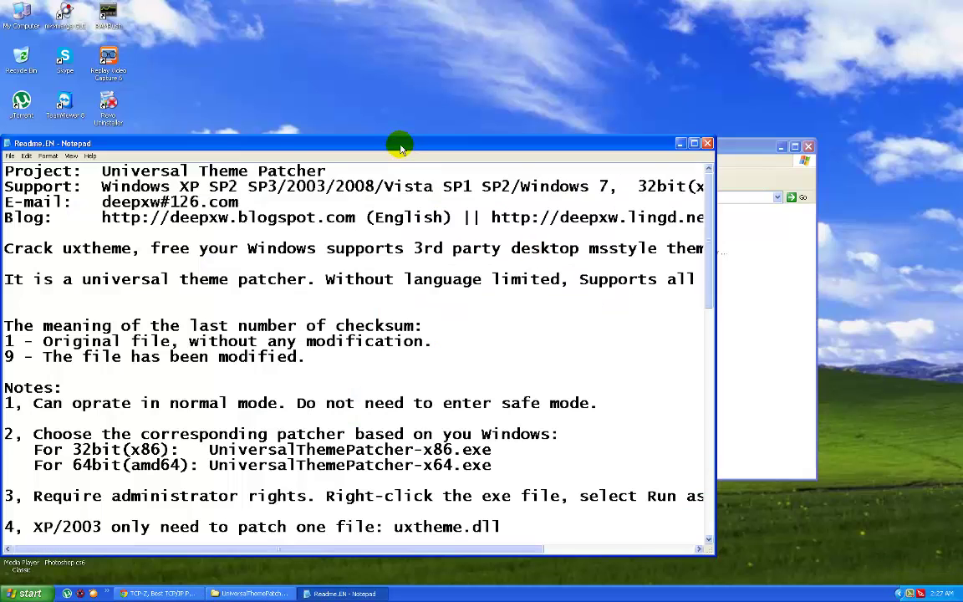
{"action": "left_click_drag", "start_coordinate": [398, 144], "coordinate": [687, 143]}
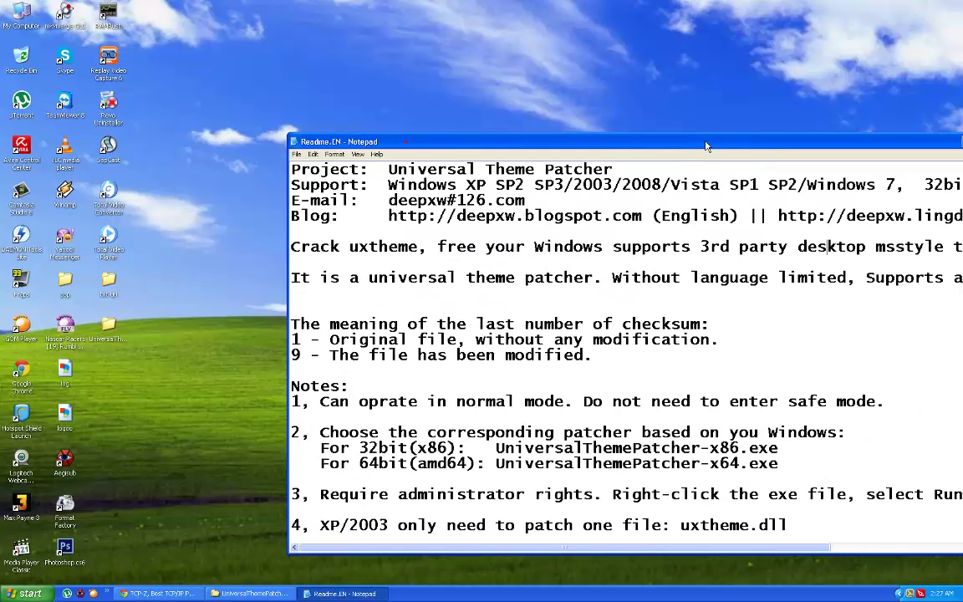
{"action": "left_click", "coordinate": [335, 155]}
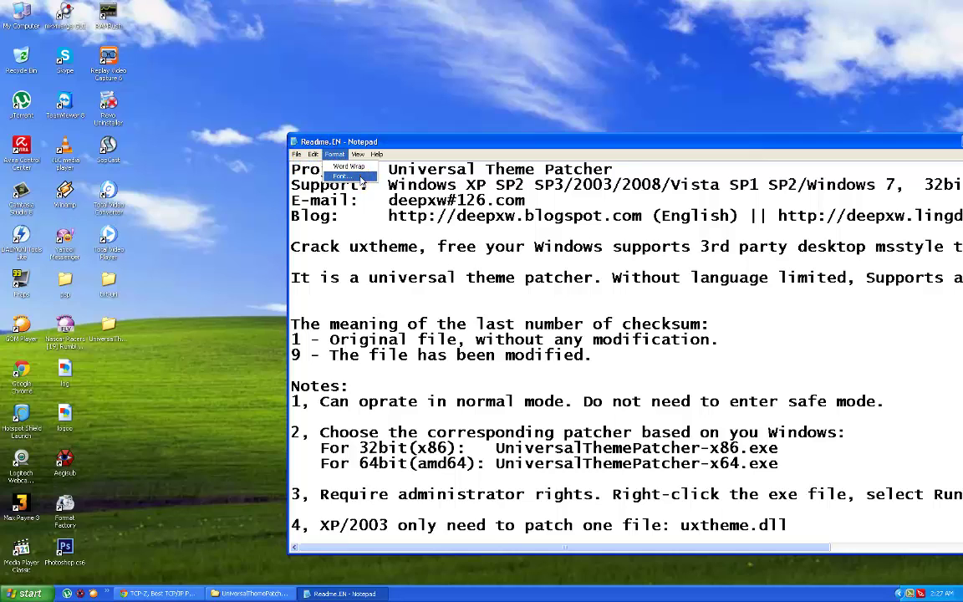
{"action": "left_click", "coordinate": [361, 177]}
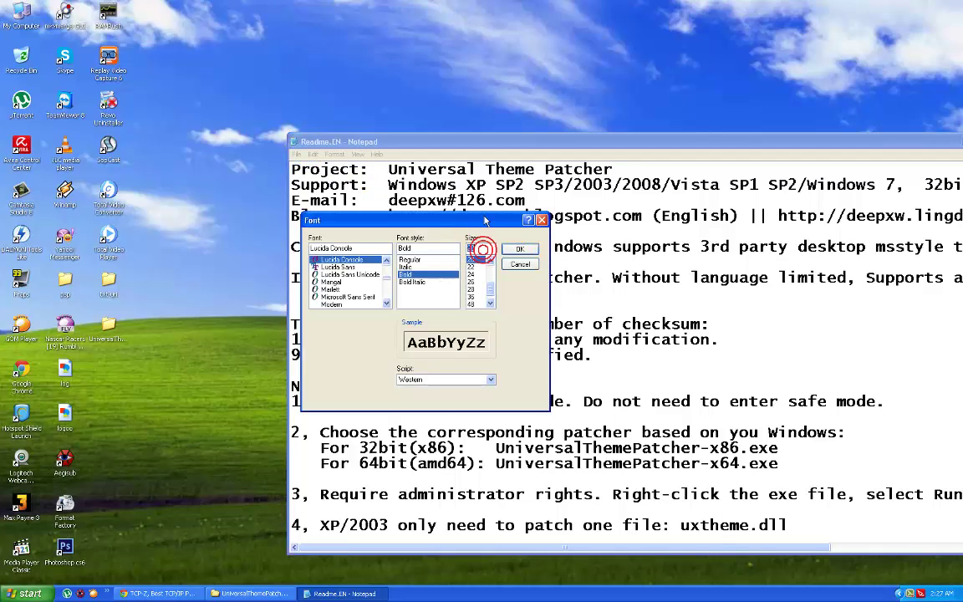
{"action": "type", "text": "10"}
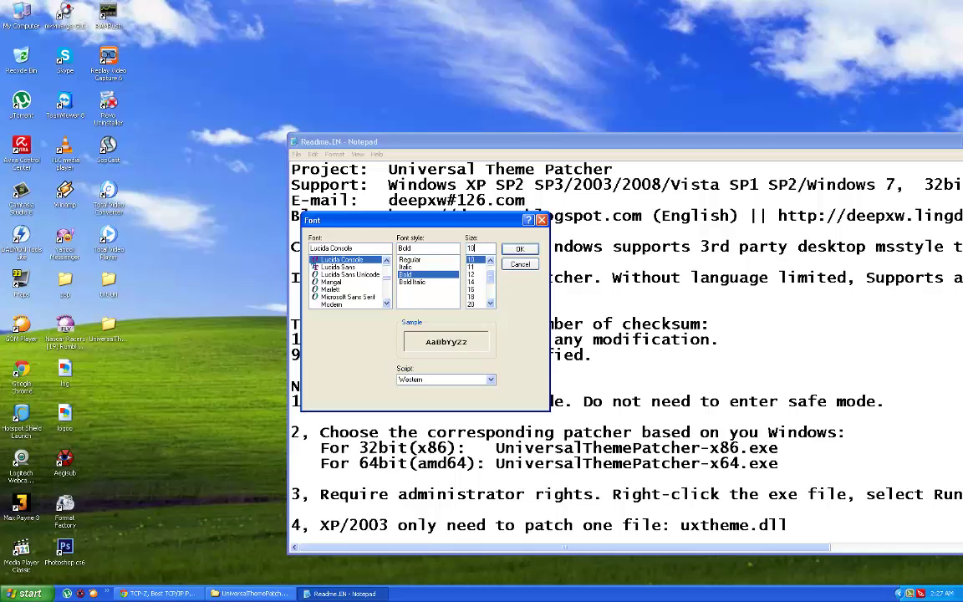
{"action": "left_click", "coordinate": [410, 260]}
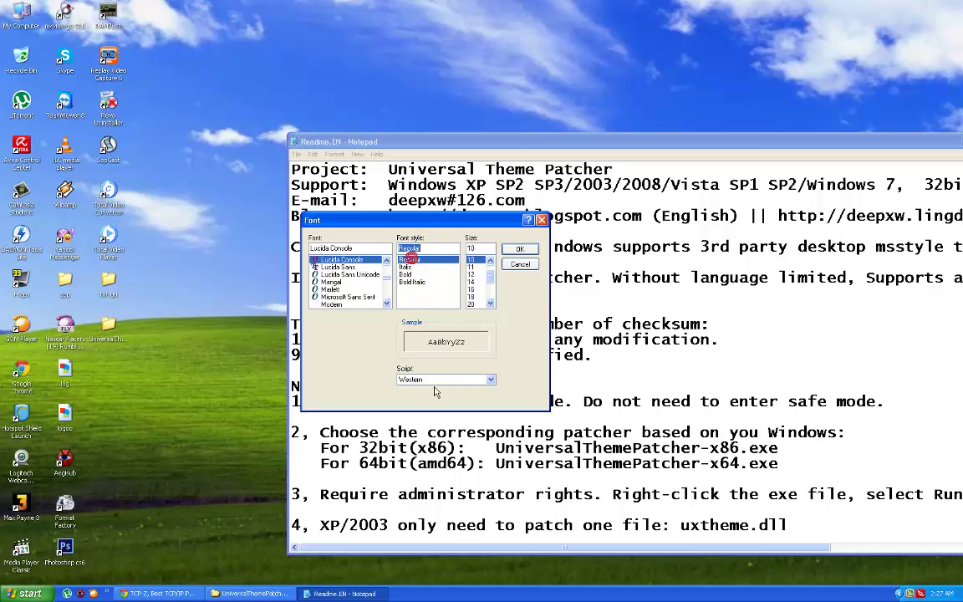
{"action": "left_click", "coordinate": [521, 251]}
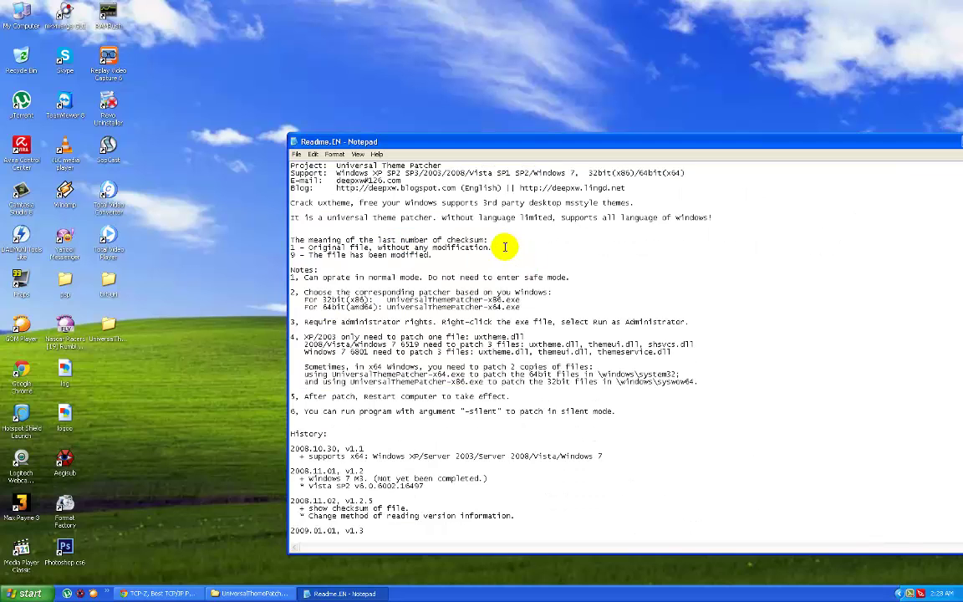
Read through the notes and version history in Readme.EN, then close the file
{"action": "scroll", "coordinate": [526, 241], "scroll_direction": "down", "scroll_amount": 5}
{"action": "scroll", "coordinate": [535, 234], "scroll_direction": "up", "scroll_amount": 5}
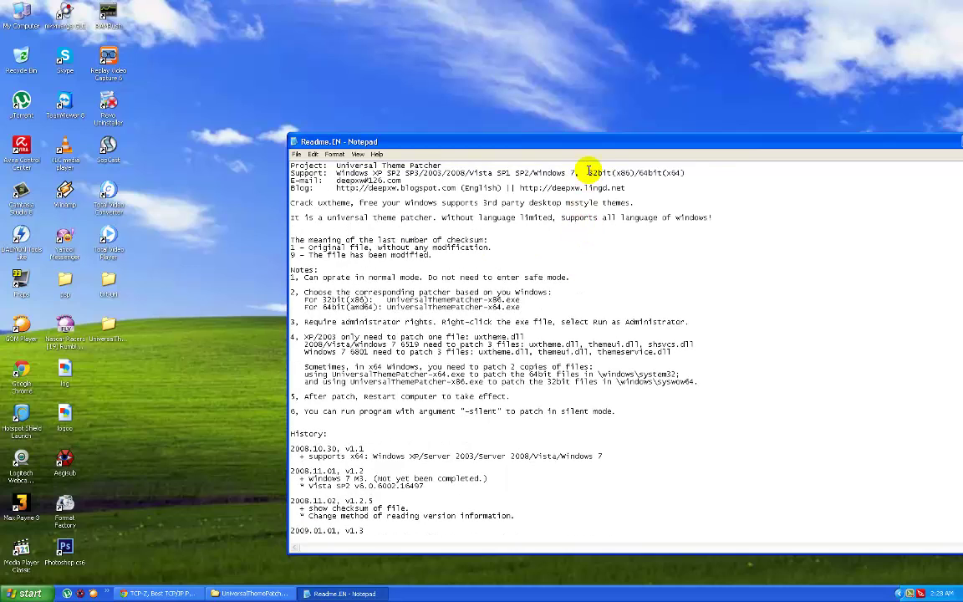
{"action": "left_click_drag", "start_coordinate": [609, 143], "coordinate": [435, 149]}
{"action": "scroll", "coordinate": [527, 196], "scroll_direction": "down", "scroll_amount": 5}
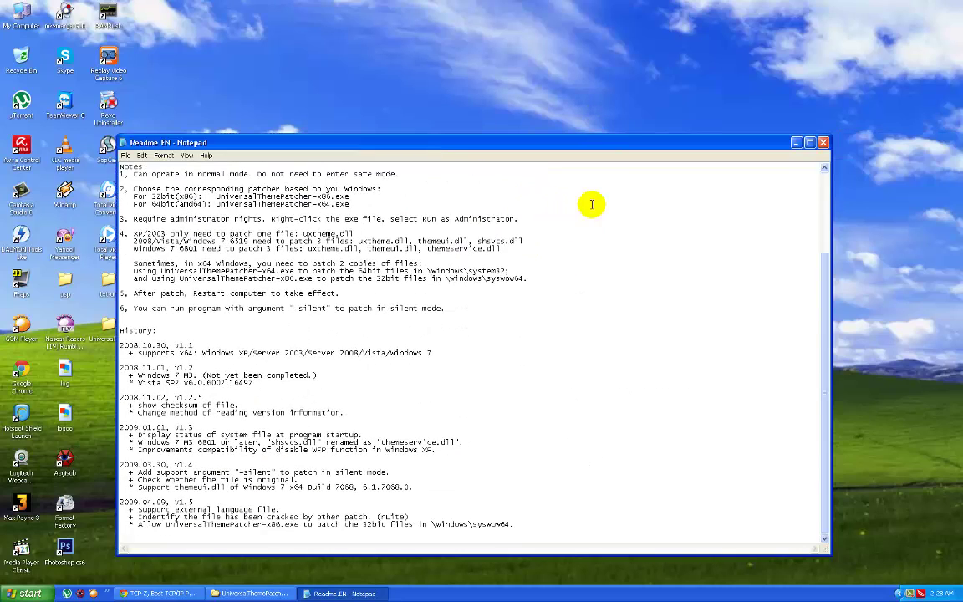
{"action": "left_click", "coordinate": [821, 149]}
Reopen the non-English Readme file, look over its text and close it
{"action": "double_click", "coordinate": [640, 216]}
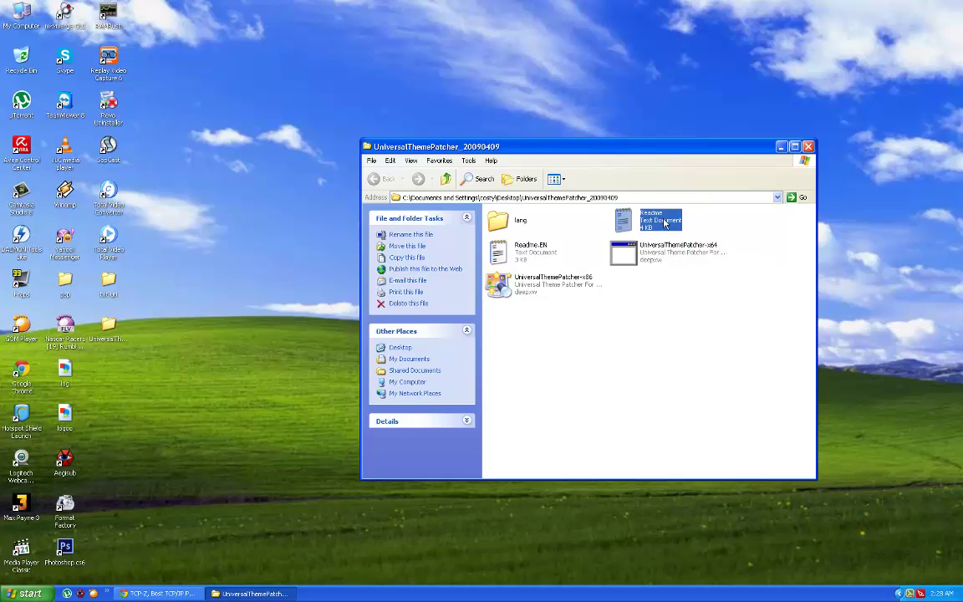
{"action": "scroll", "coordinate": [526, 272], "scroll_direction": "down", "scroll_amount": 3}
{"action": "scroll", "coordinate": [512, 230], "scroll_direction": "up", "scroll_amount": 10}
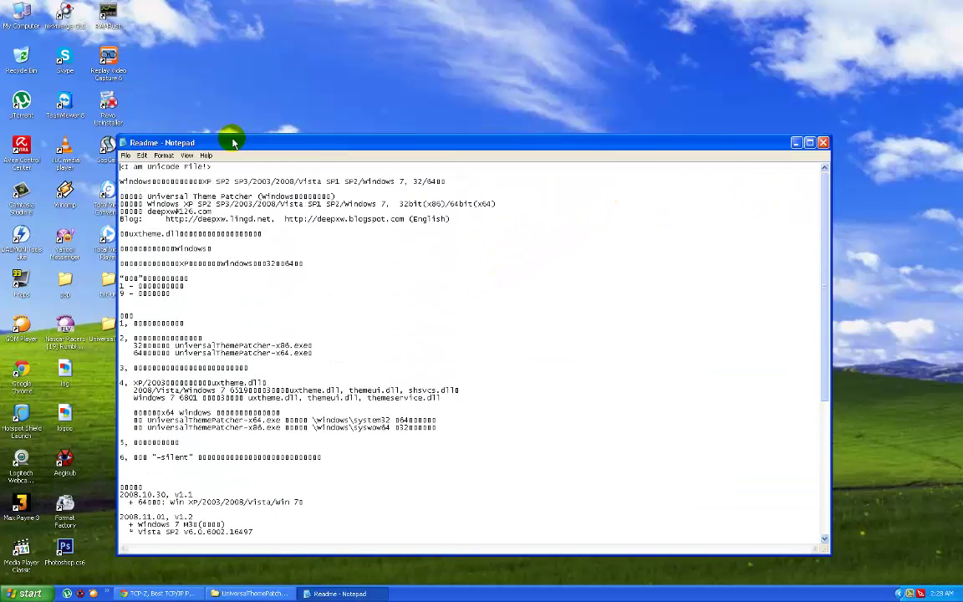
{"action": "left_click", "coordinate": [823, 142]}
{"action": "right_click", "coordinate": [803, 80]}
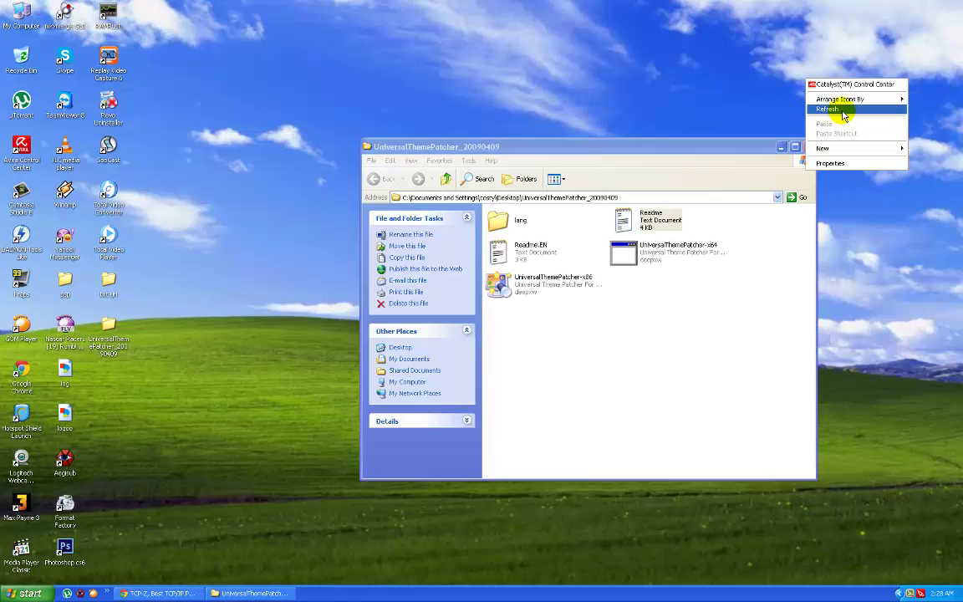
{"action": "left_click", "coordinate": [757, 99]}
{"action": "left_click", "coordinate": [753, 304]}
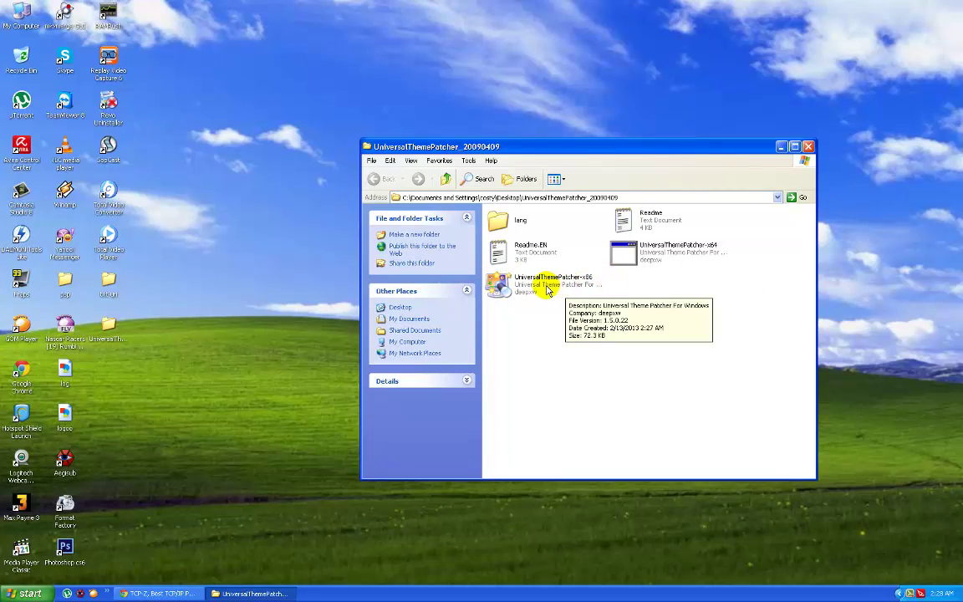
{"action": "left_click", "coordinate": [672, 257]}
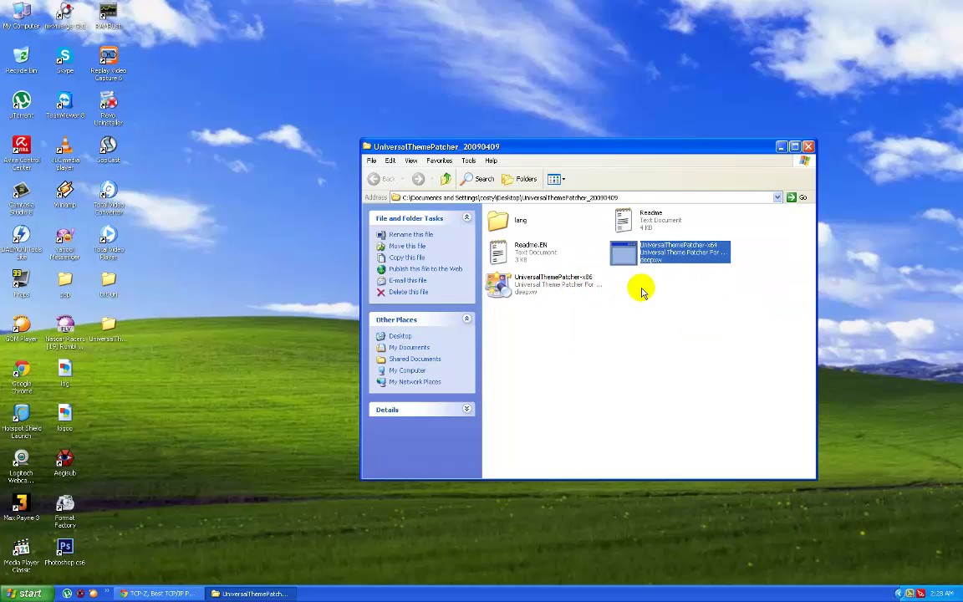
{"action": "left_click", "coordinate": [749, 299]}
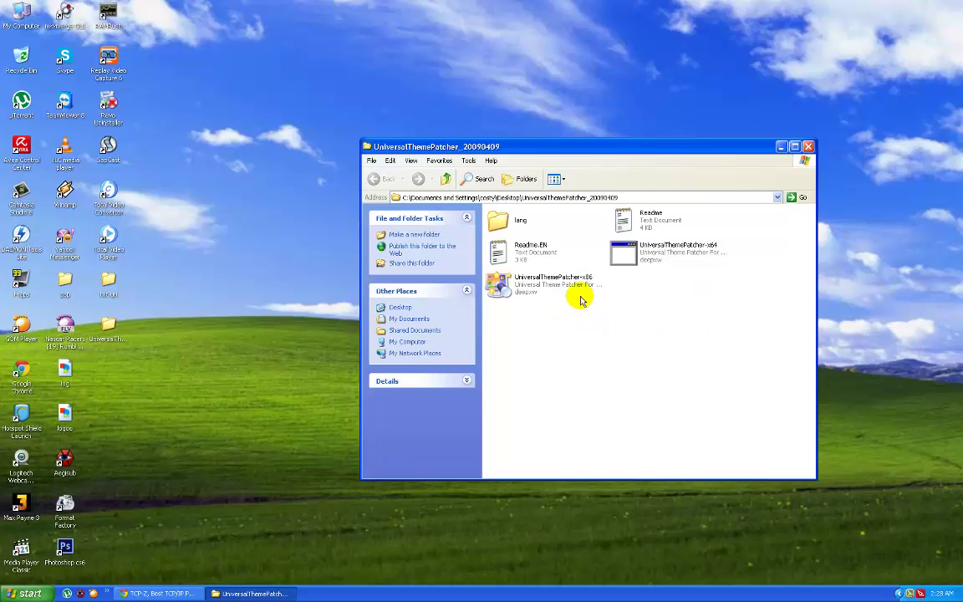
{"action": "left_click", "coordinate": [556, 284]}
{"action": "left_click", "coordinate": [692, 327]}
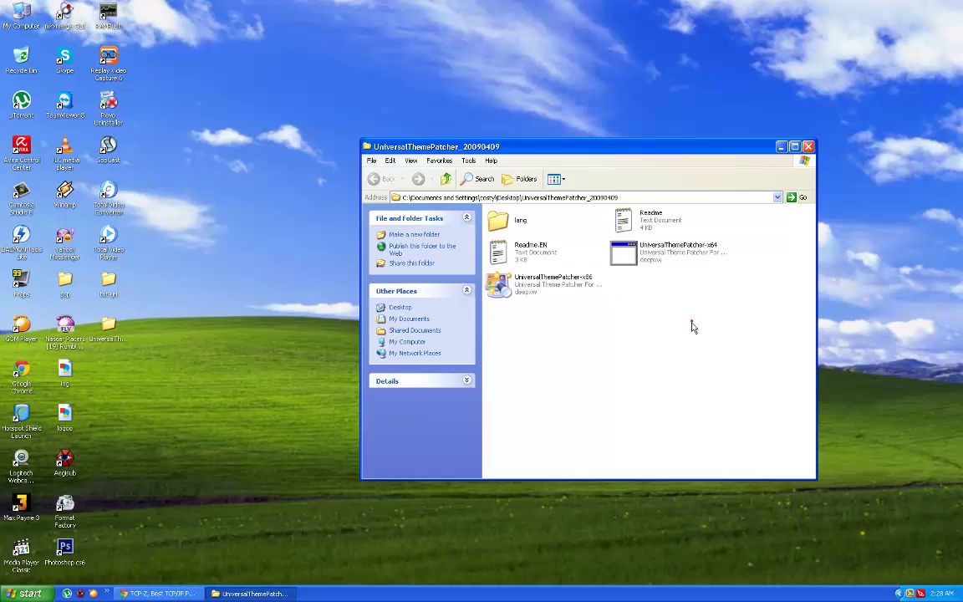
{"action": "left_click", "coordinate": [684, 253]}
{"action": "left_click", "coordinate": [681, 332]}
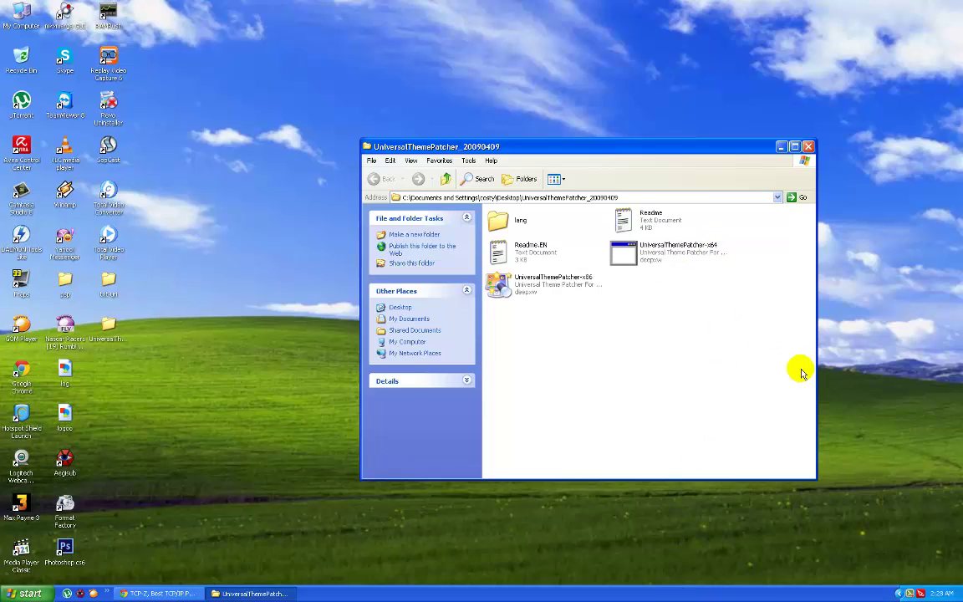
Open My Computer's system properties, check the Windows edition and service pack, and close the dialog
{"action": "right_click", "coordinate": [21, 21]}
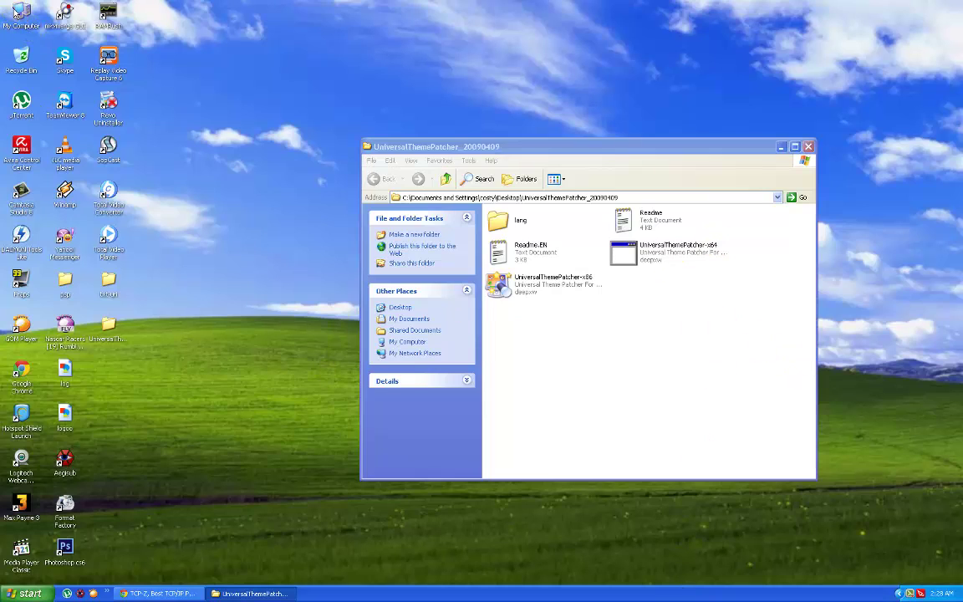
{"action": "left_click", "coordinate": [81, 122]}
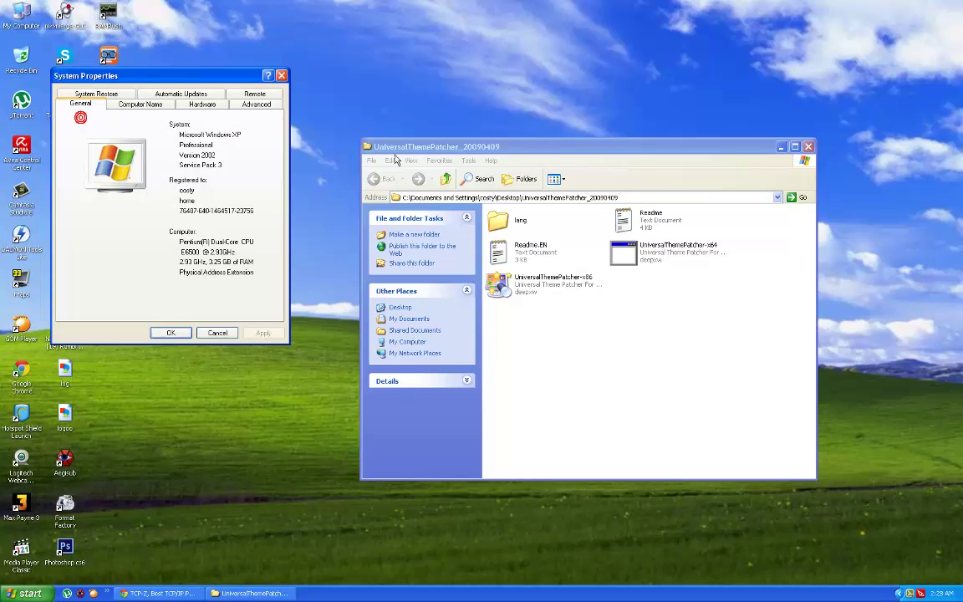
{"action": "left_click_drag", "start_coordinate": [179, 75], "coordinate": [635, 200]}
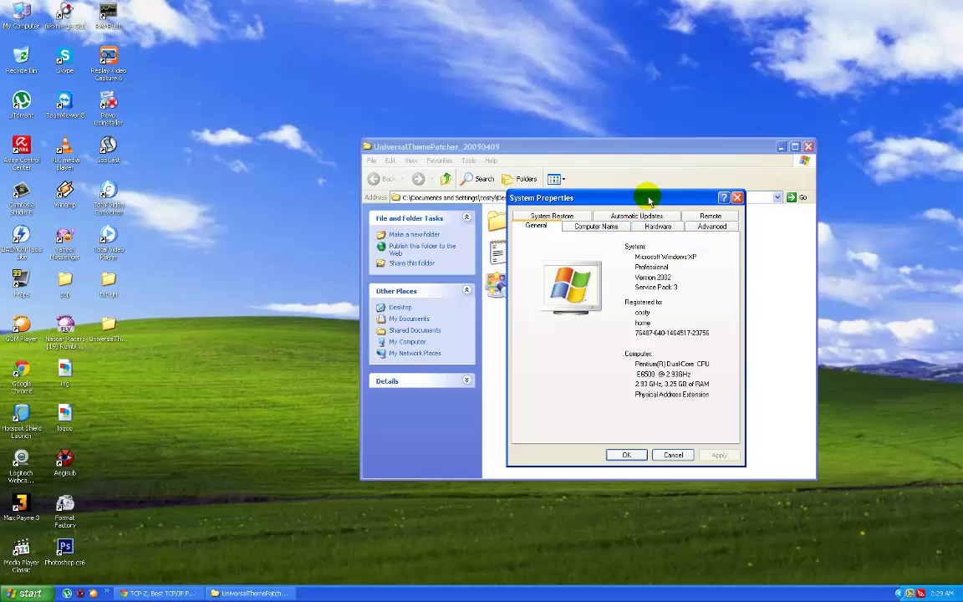
{"action": "left_click_drag", "start_coordinate": [715, 199], "coordinate": [543, 148]}
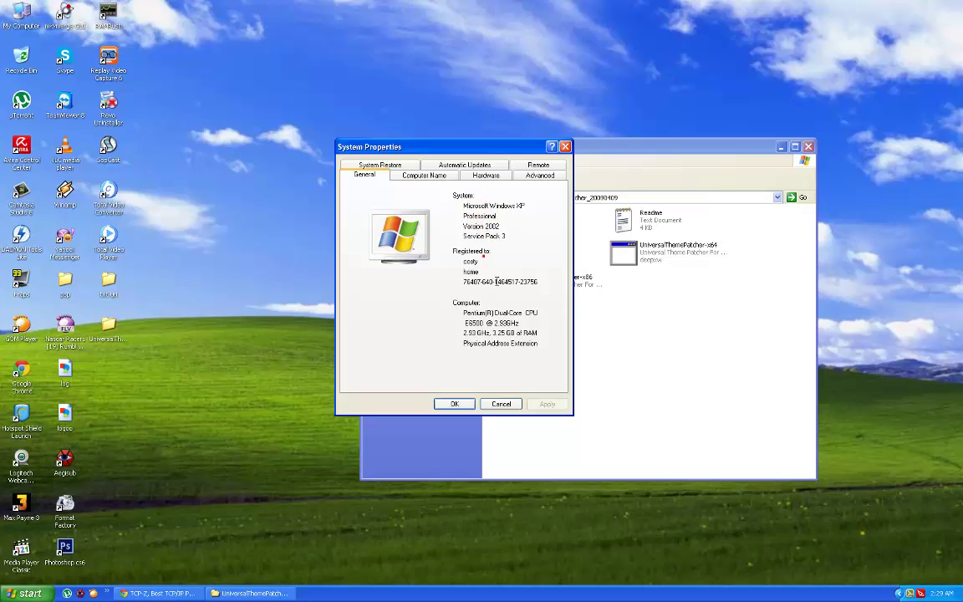
{"action": "left_click", "coordinate": [565, 146]}
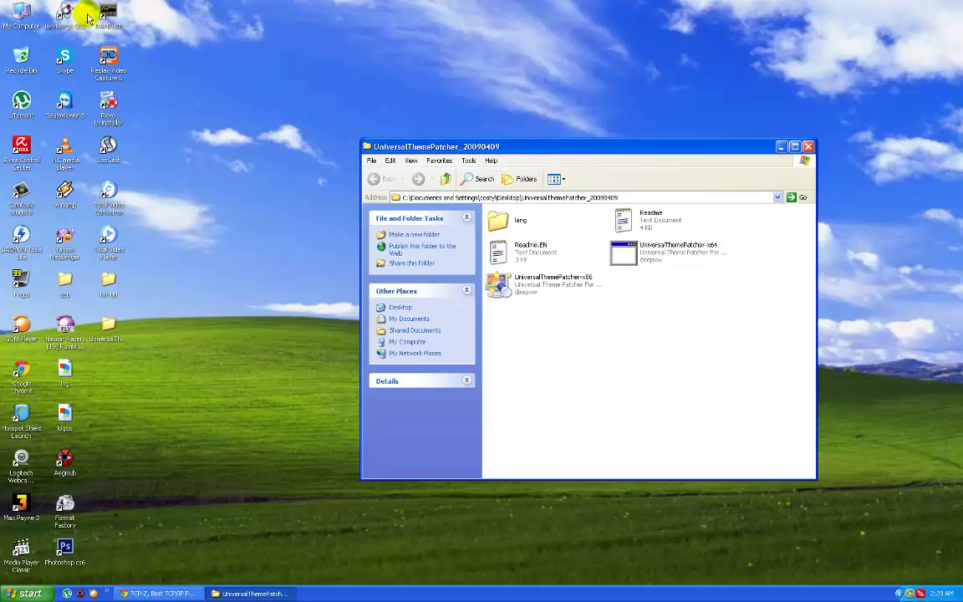
Bring up My Computer's system properties again to recheck which Windows version is installed, then dismiss them
{"action": "right_click", "coordinate": [25, 17]}
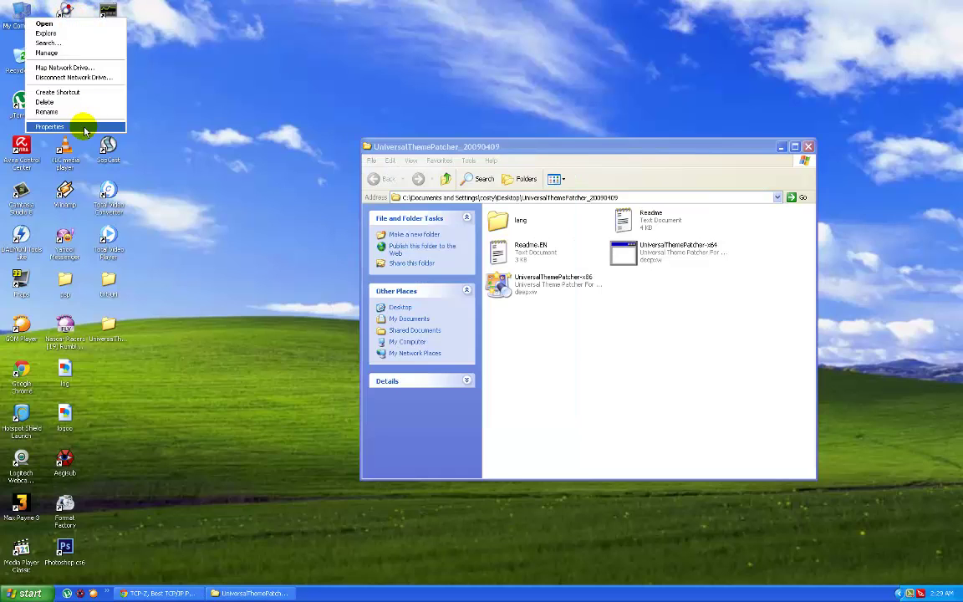
{"action": "left_click", "coordinate": [85, 128]}
{"action": "left_click_drag", "start_coordinate": [197, 90], "coordinate": [448, 156]}
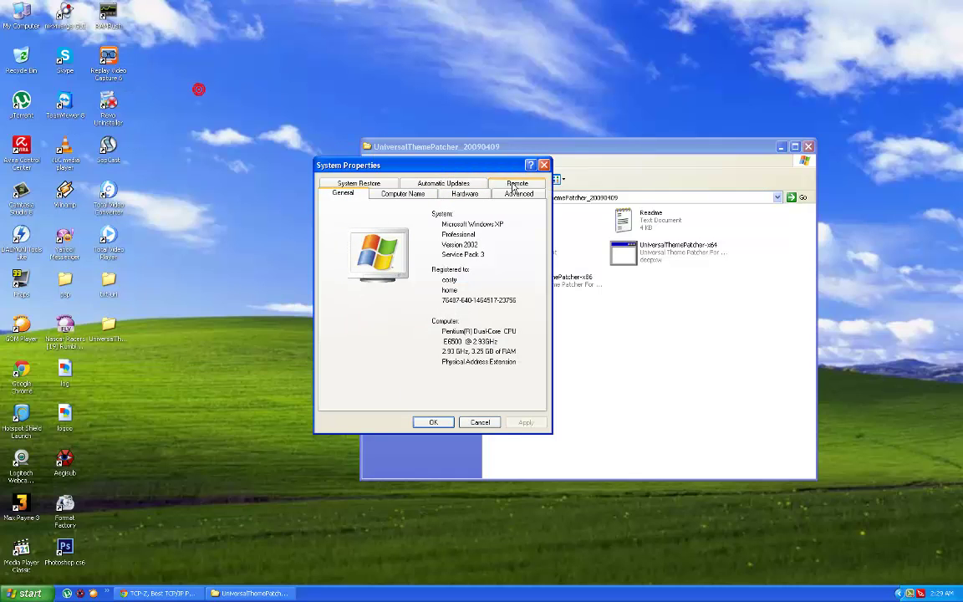
{"action": "left_click", "coordinate": [543, 165]}
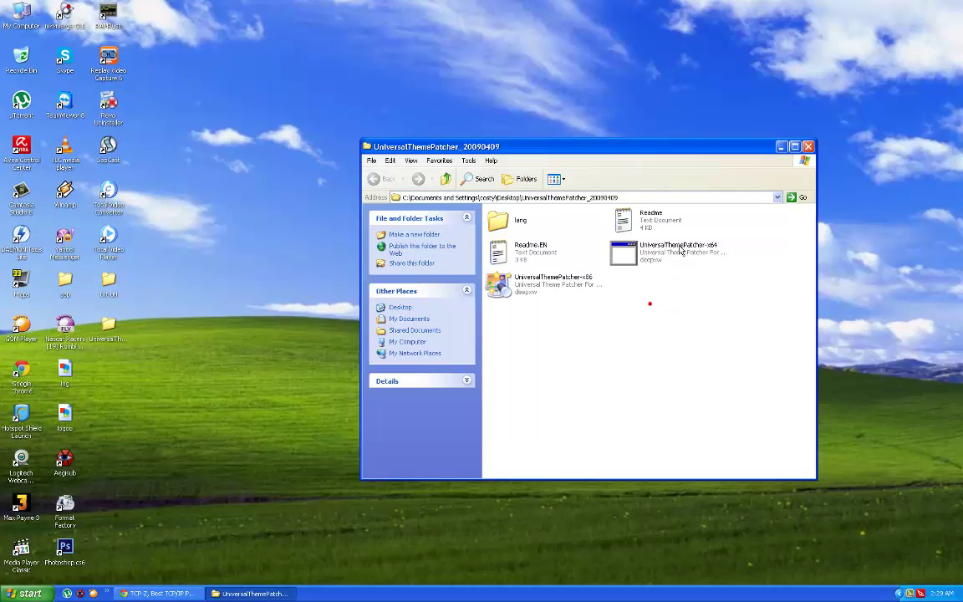
{"action": "left_click", "coordinate": [731, 298]}
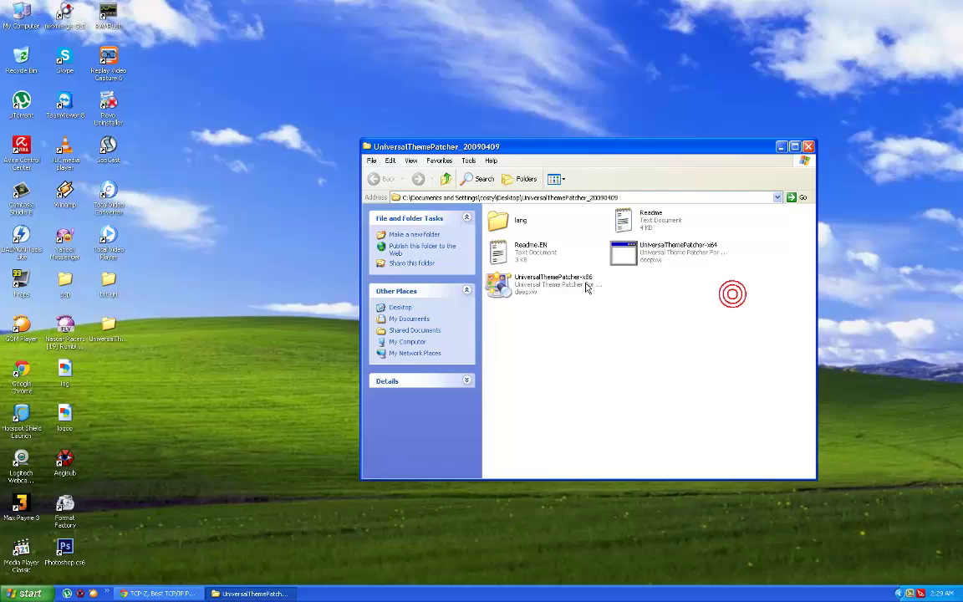
{"action": "left_click", "coordinate": [562, 276]}
{"action": "left_click", "coordinate": [701, 305]}
{"action": "left_click", "coordinate": [548, 282]}
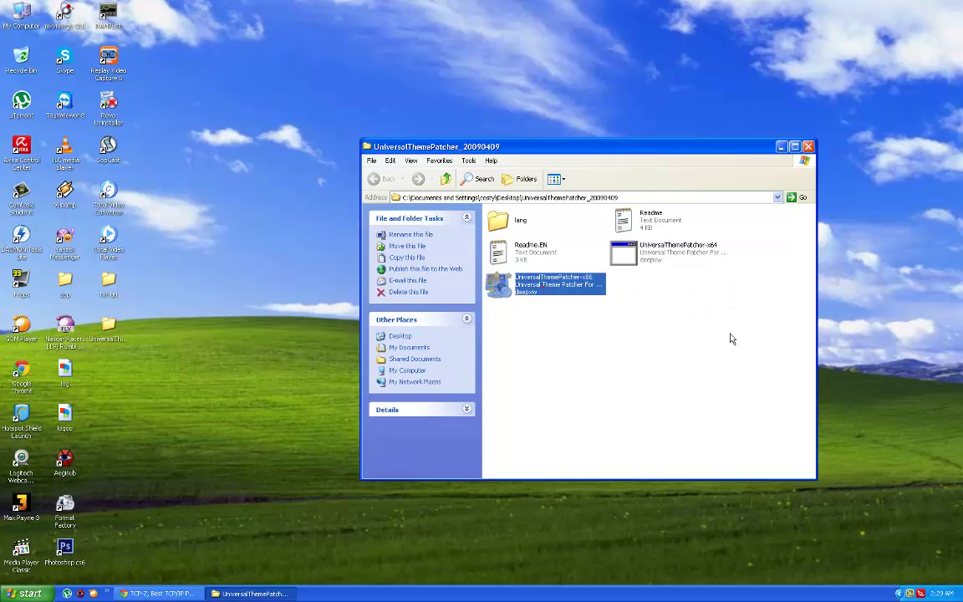
{"action": "left_click", "coordinate": [714, 337]}
{"action": "left_click_drag", "start_coordinate": [696, 150], "coordinate": [612, 149]}
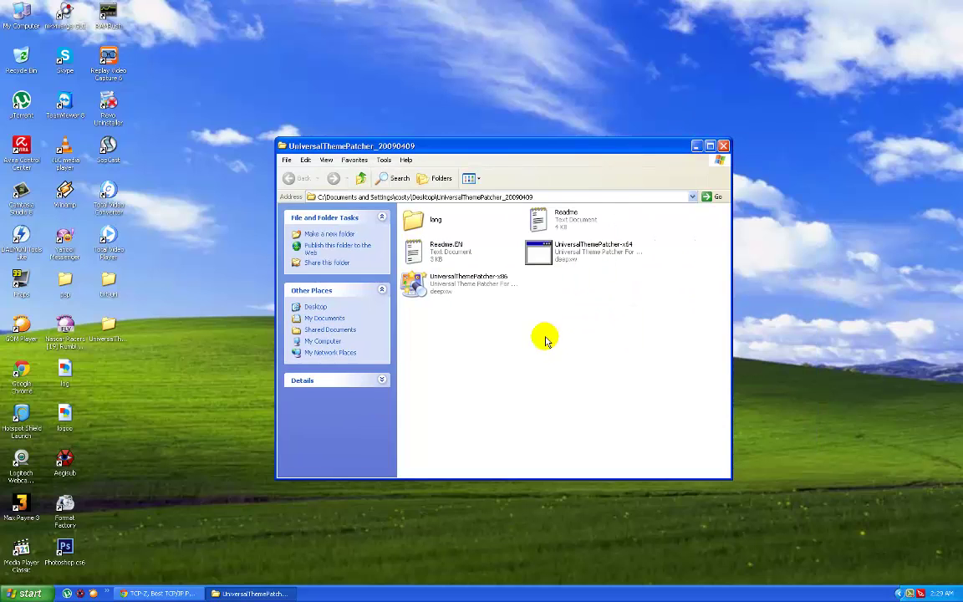
{"action": "left_click", "coordinate": [506, 286]}
{"action": "left_click", "coordinate": [486, 307]}
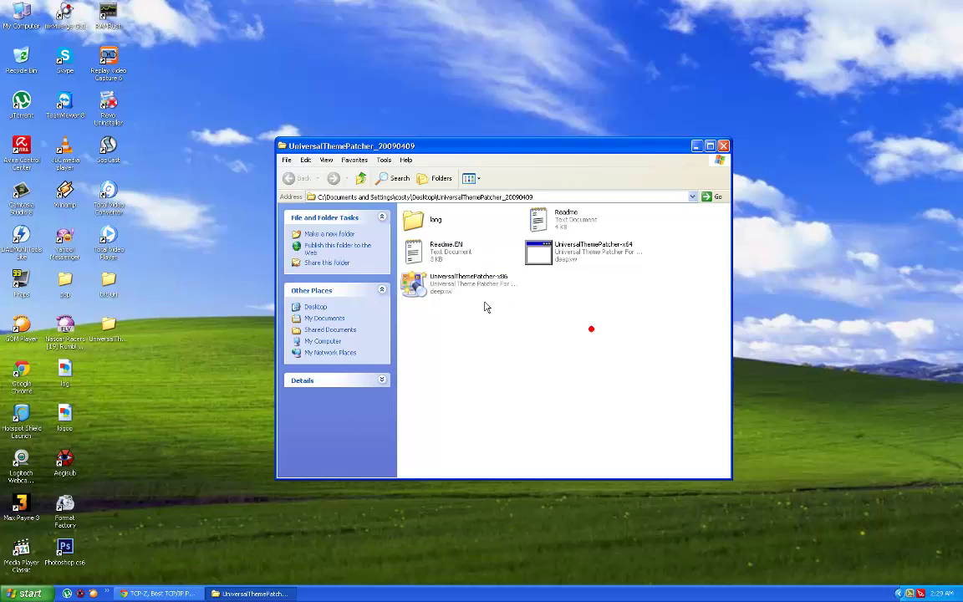
{"action": "left_click", "coordinate": [506, 286]}
{"action": "left_click", "coordinate": [561, 338]}
{"action": "left_click", "coordinate": [493, 284]}
{"action": "left_click", "coordinate": [497, 297]}
{"action": "left_click", "coordinate": [493, 284]}
{"action": "left_click", "coordinate": [621, 333]}
{"action": "left_click", "coordinate": [510, 286]}
{"action": "left_click", "coordinate": [594, 318]}
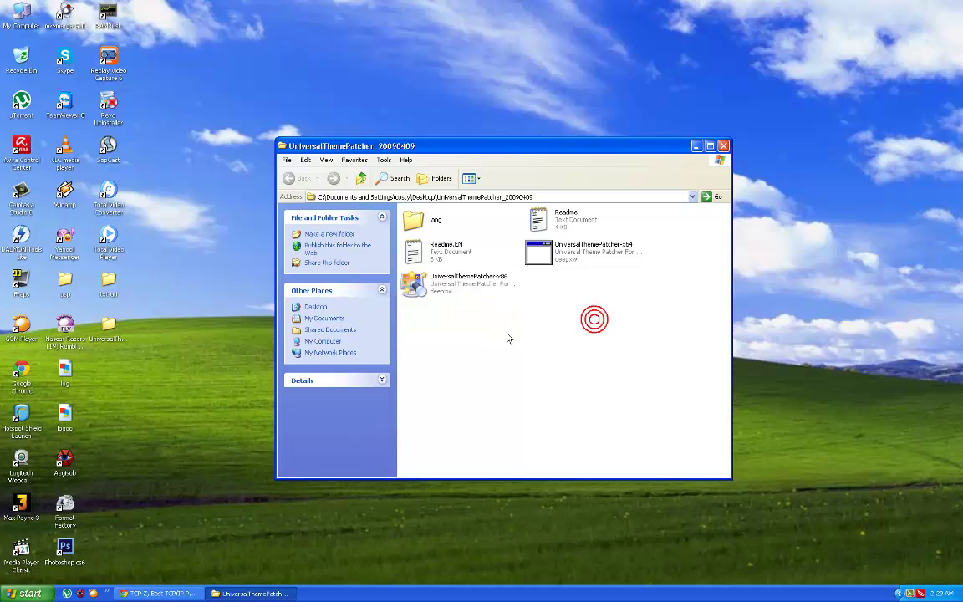
Launch UniversalThemePatcher-x86 and accept ENU English as the user interface language
{"action": "double_click", "coordinate": [481, 286]}
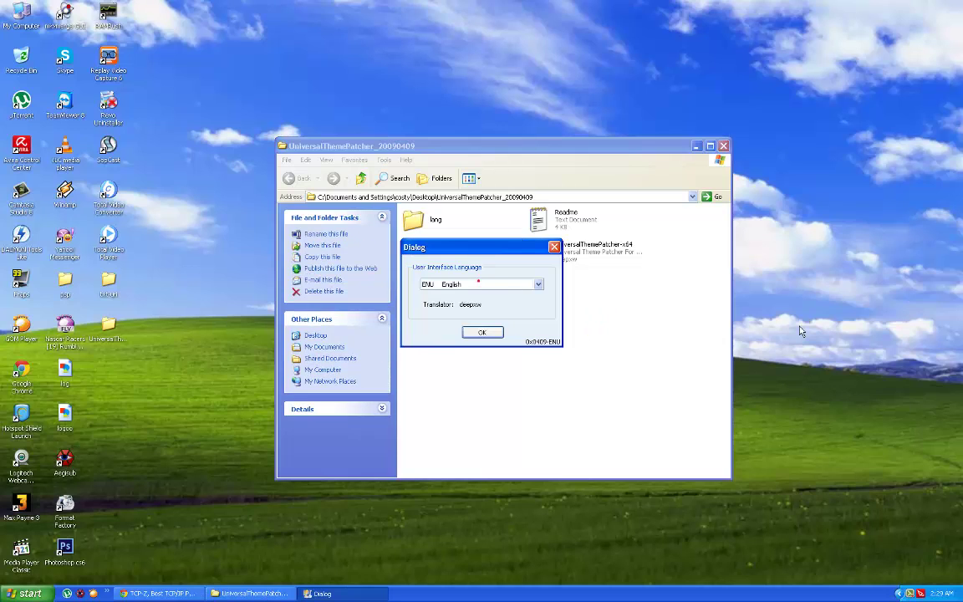
{"action": "left_click", "coordinate": [479, 285]}
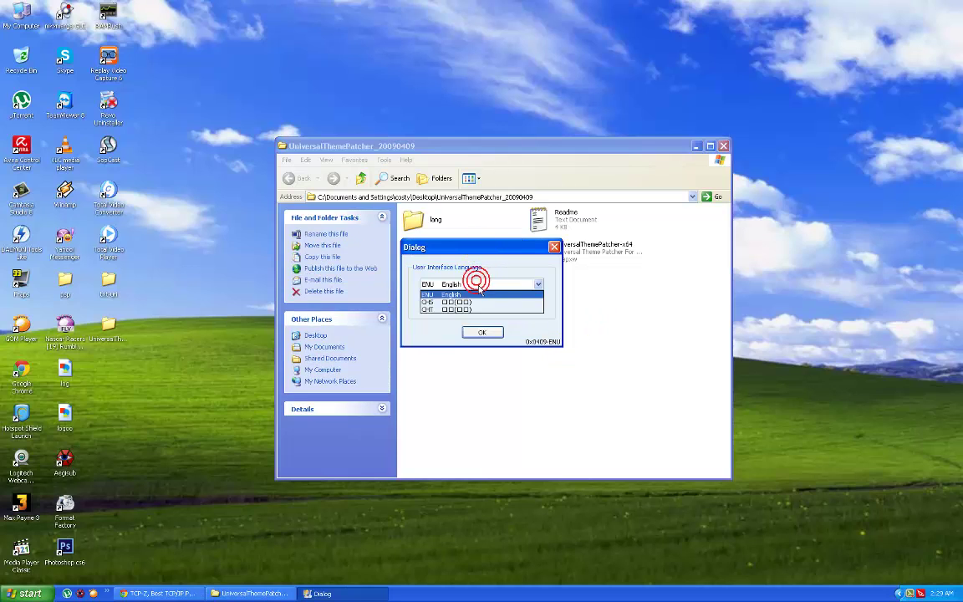
{"action": "left_click", "coordinate": [481, 294]}
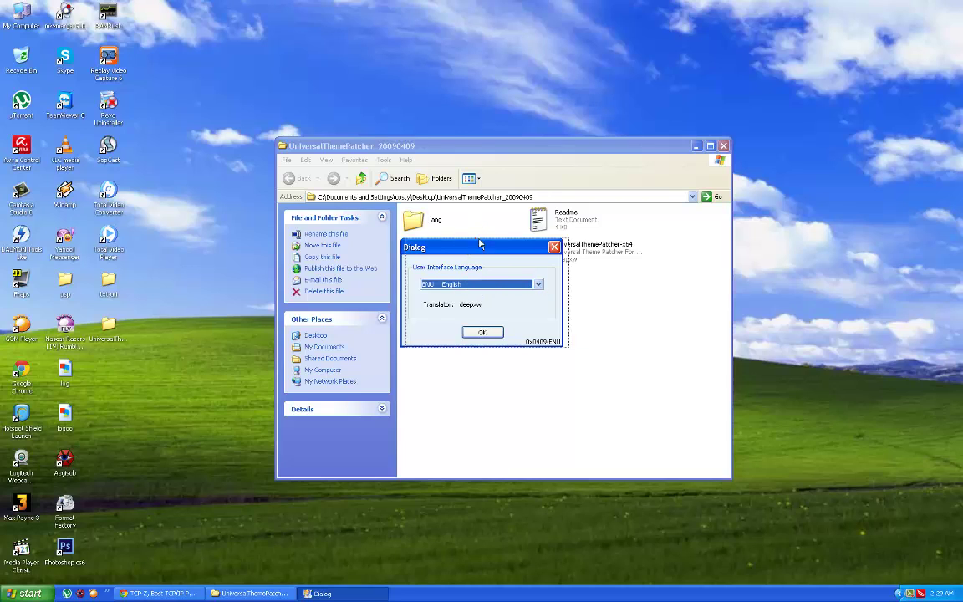
{"action": "left_click_drag", "start_coordinate": [451, 247], "coordinate": [478, 248]}
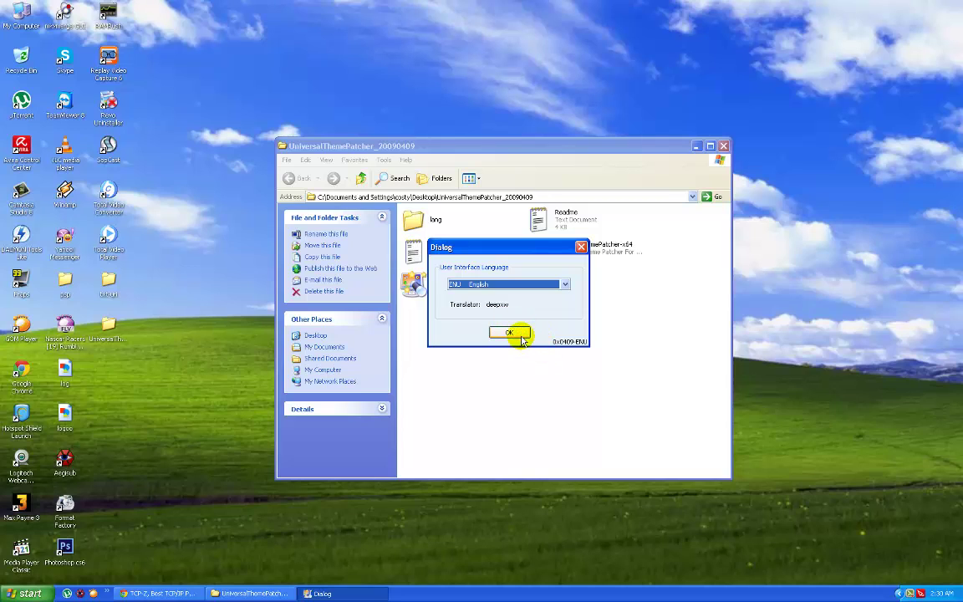
{"action": "left_click", "coordinate": [512, 332]}
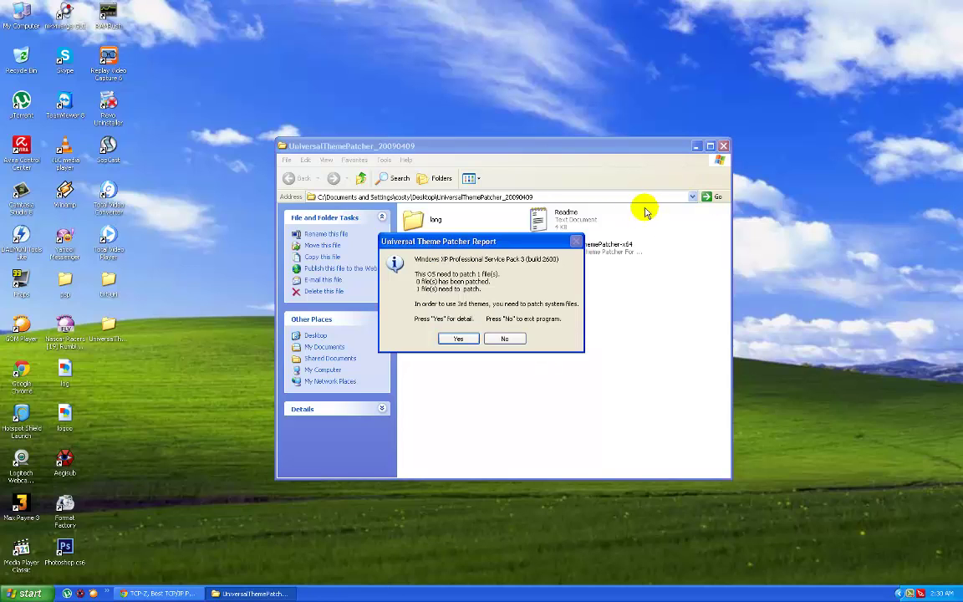
Close the patcher's folder window and accept the patcher report to view the system file details
{"action": "left_click", "coordinate": [724, 147]}
{"action": "left_click_drag", "start_coordinate": [474, 240], "coordinate": [517, 251]}
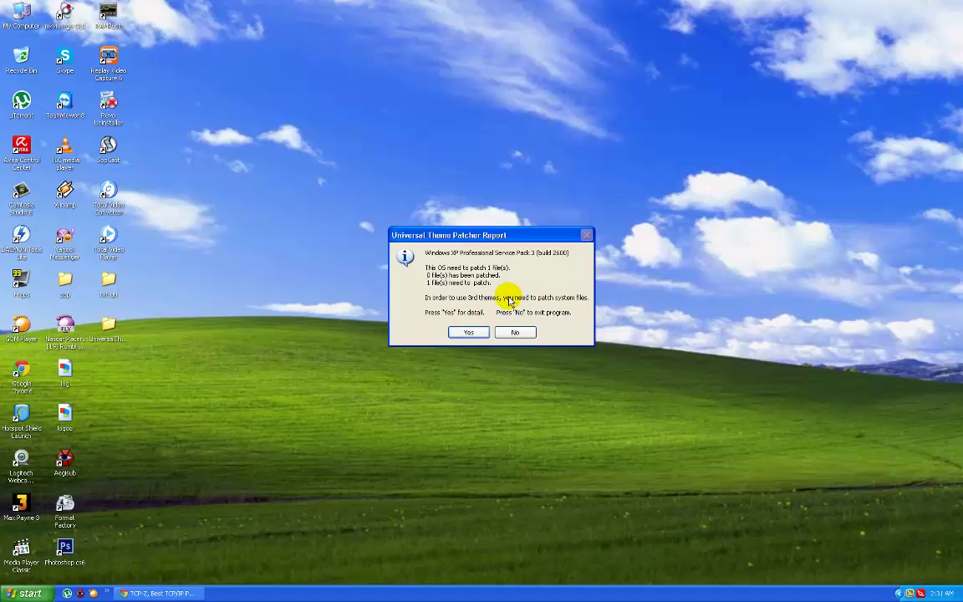
{"action": "left_click", "coordinate": [460, 333]}
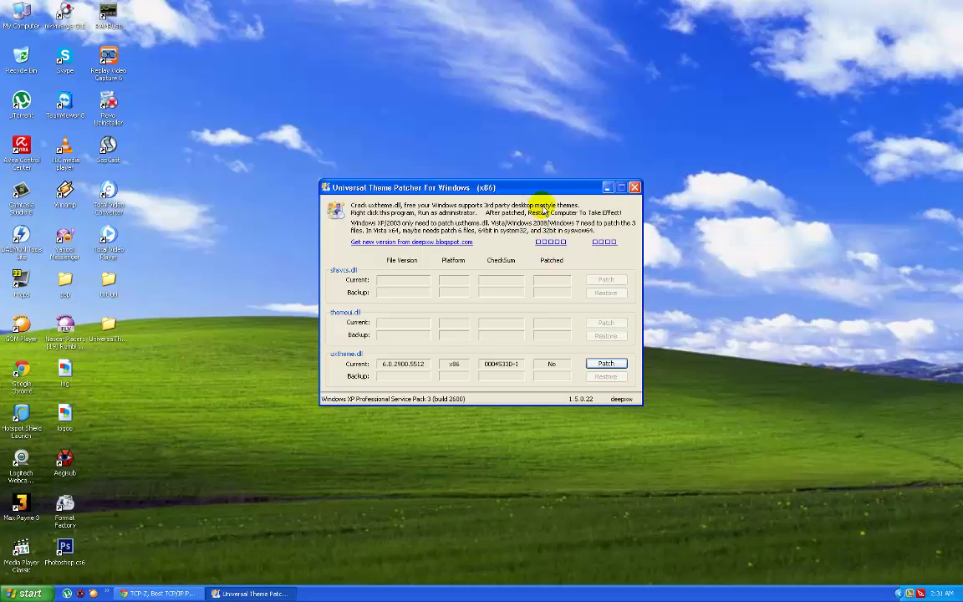
Patch the current uxtheme.dll, acknowledge the result and restart the computer
{"action": "left_click_drag", "start_coordinate": [548, 189], "coordinate": [529, 195]}
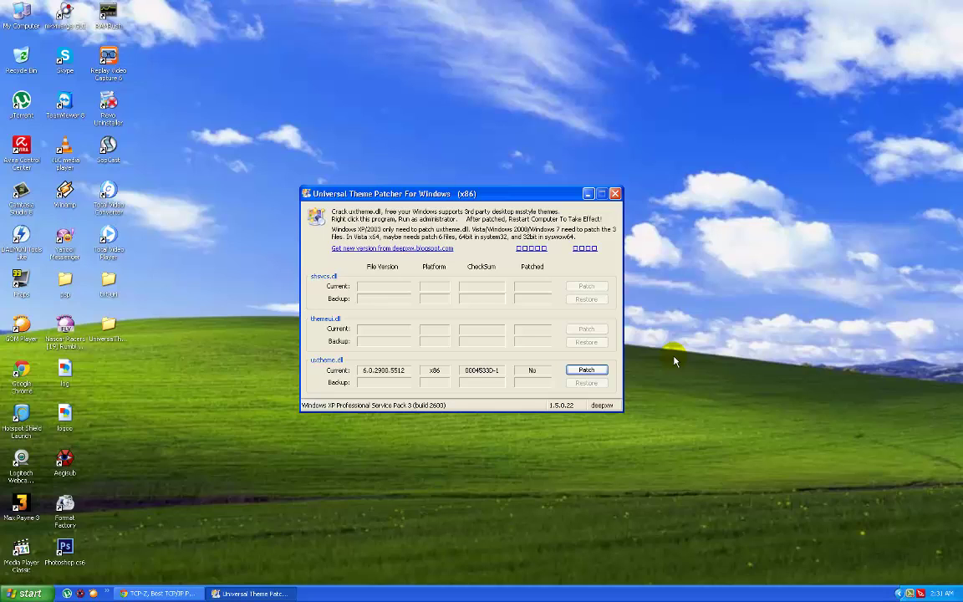
{"action": "left_click", "coordinate": [583, 371]}
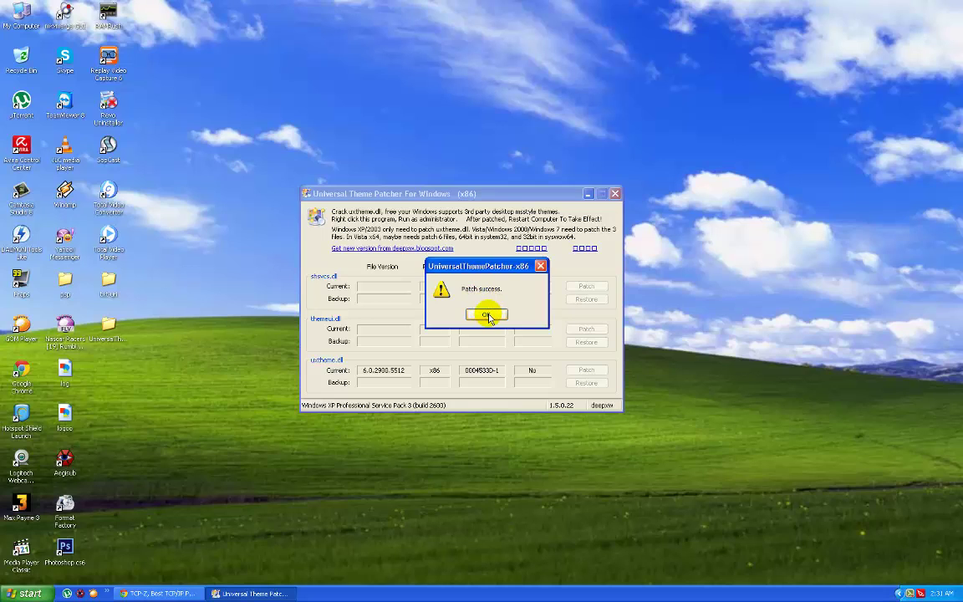
{"action": "left_click", "coordinate": [488, 317]}
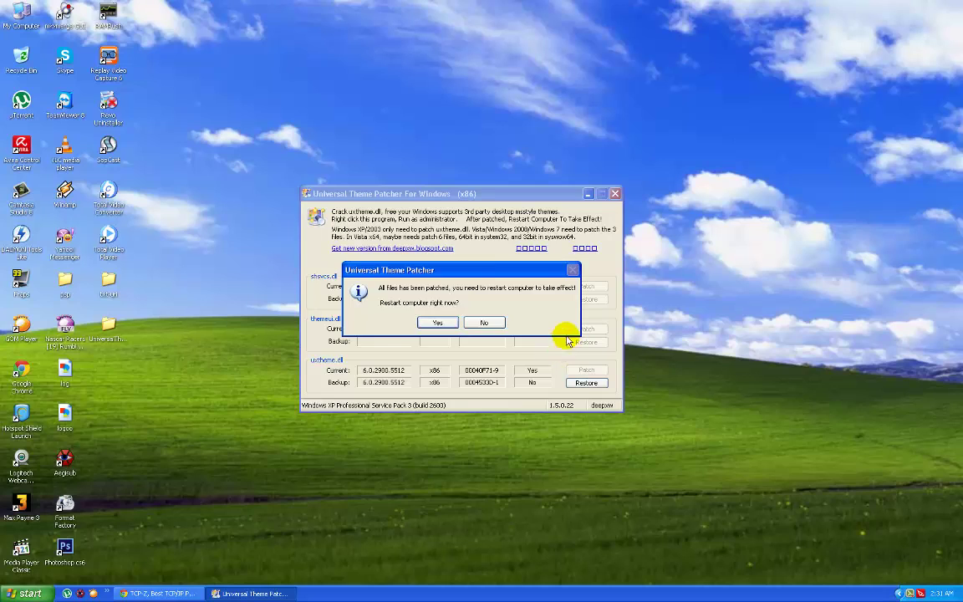
{"action": "left_click_drag", "start_coordinate": [452, 269], "coordinate": [688, 273]}
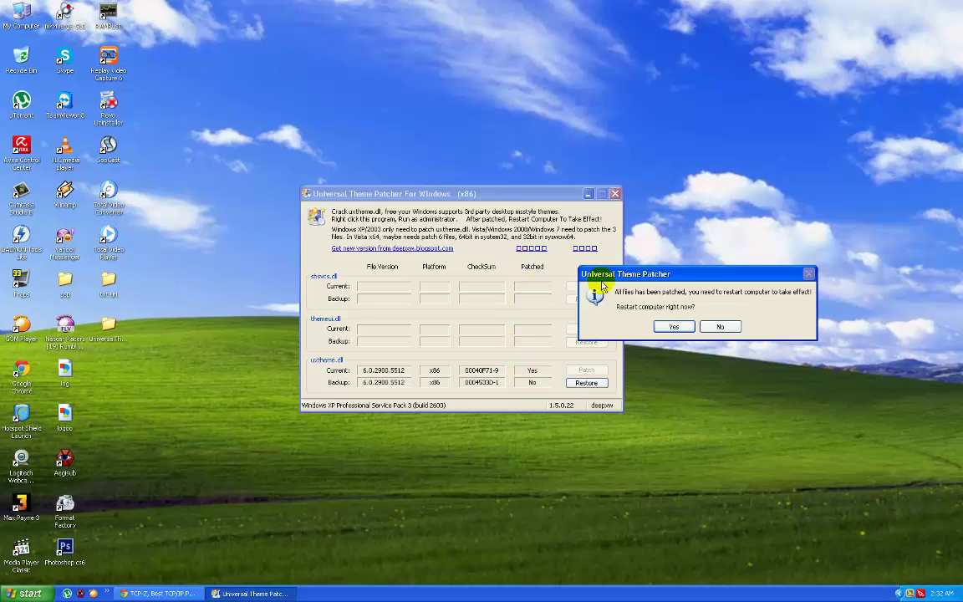
{"action": "left_click_drag", "start_coordinate": [610, 274], "coordinate": [345, 250]}
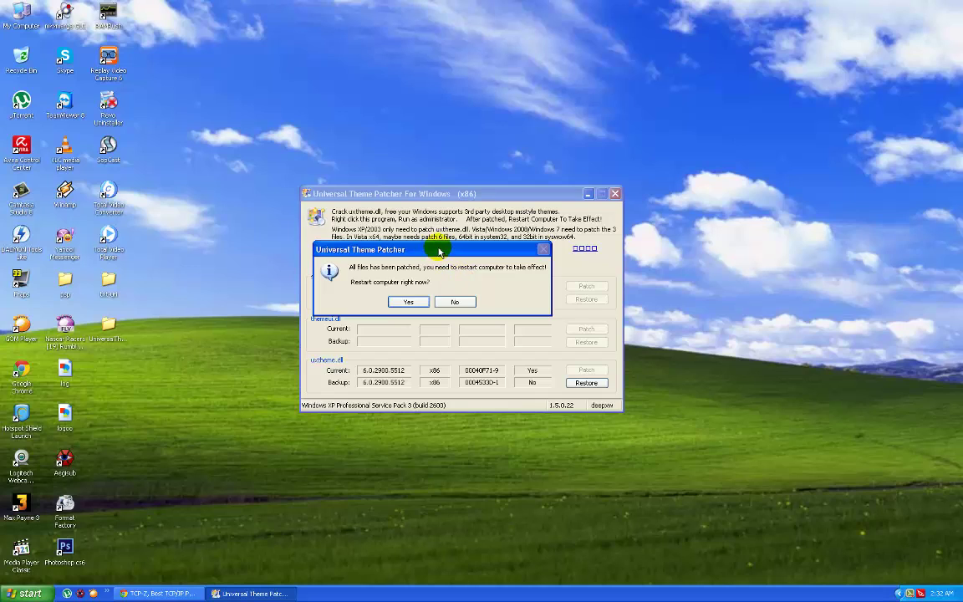
{"action": "left_click_drag", "start_coordinate": [439, 251], "coordinate": [474, 253]}
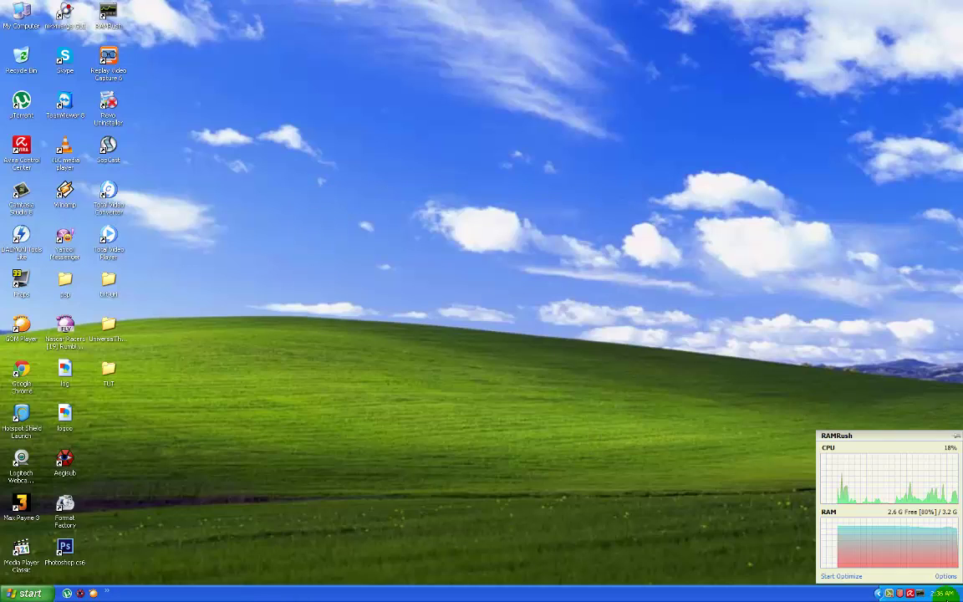
Refresh the desktop twice
{"action": "right_click", "coordinate": [536, 472]}
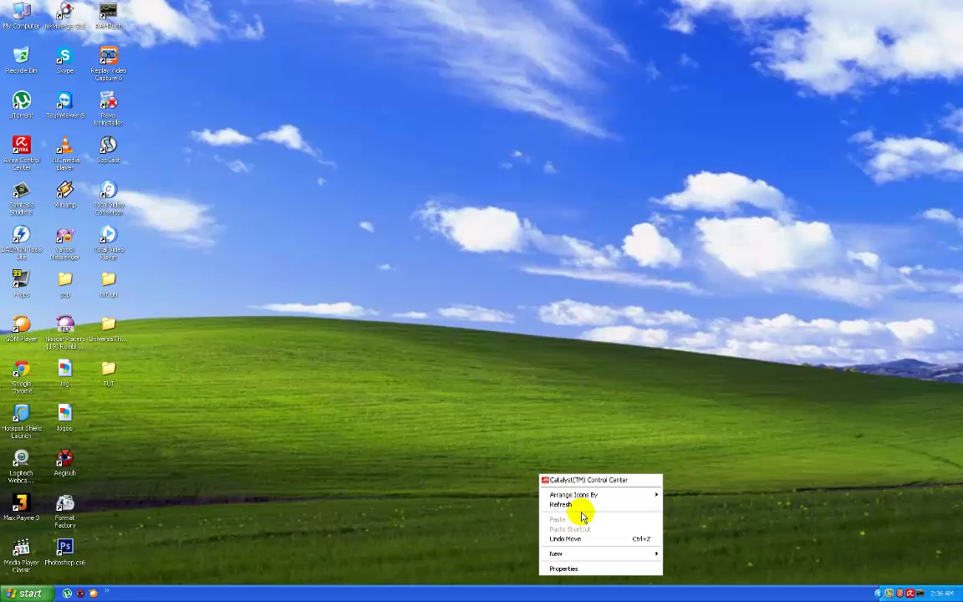
{"action": "left_click", "coordinate": [585, 503]}
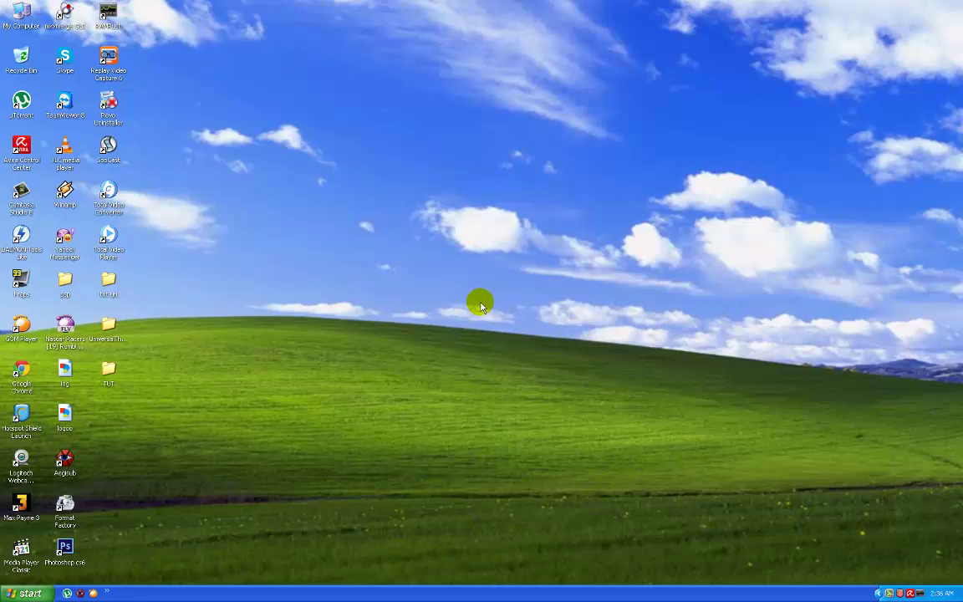
{"action": "right_click", "coordinate": [533, 352]}
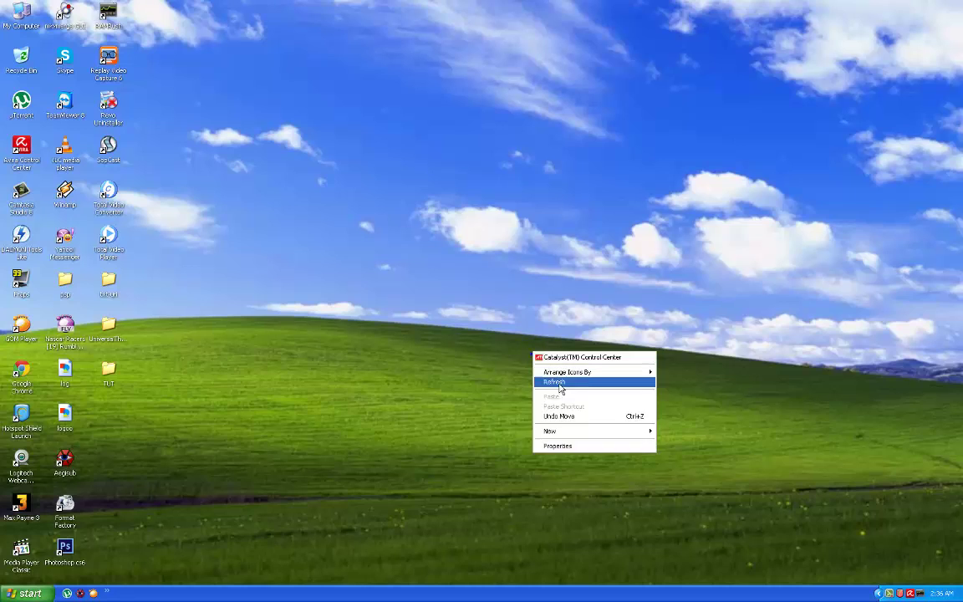
{"action": "left_click", "coordinate": [603, 383]}
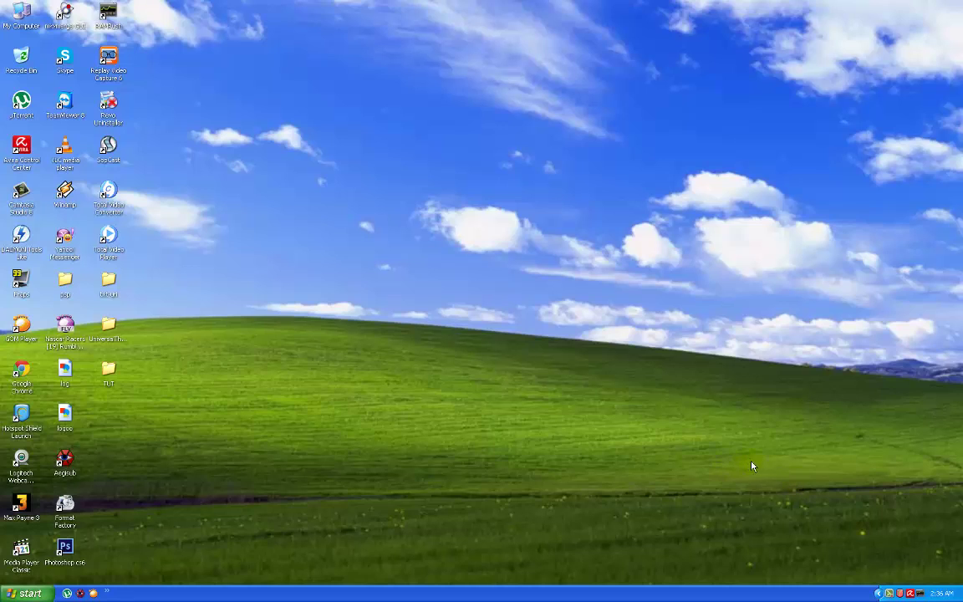
Reopen the UniversalThemePatcher_20090409 folder and run UniversalThemePatcher-x86 through to its system file details
{"action": "left_click", "coordinate": [108, 326]}
{"action": "left_click", "coordinate": [398, 407]}
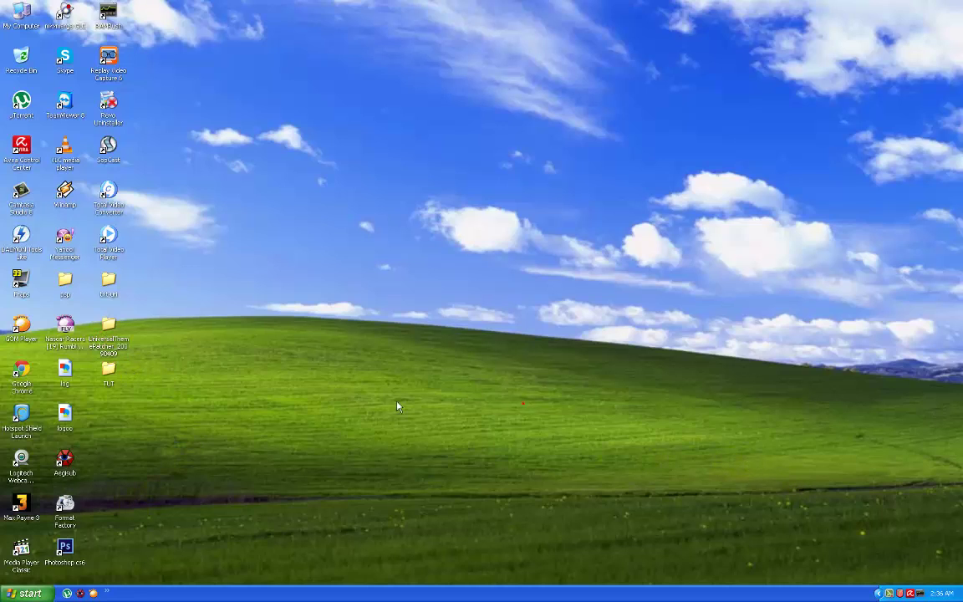
{"action": "double_click", "coordinate": [111, 343]}
{"action": "left_click", "coordinate": [461, 298]}
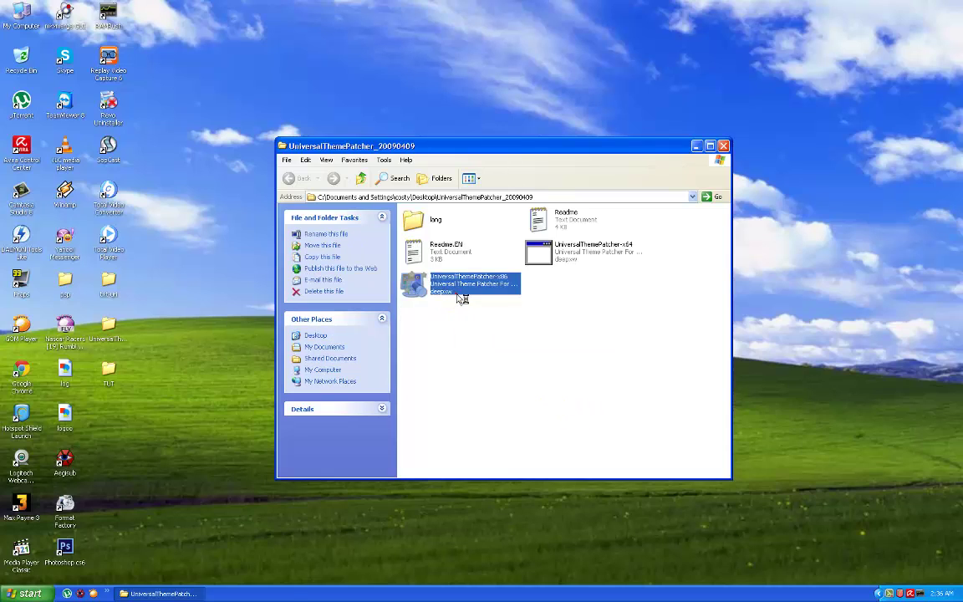
{"action": "left_click", "coordinate": [488, 334]}
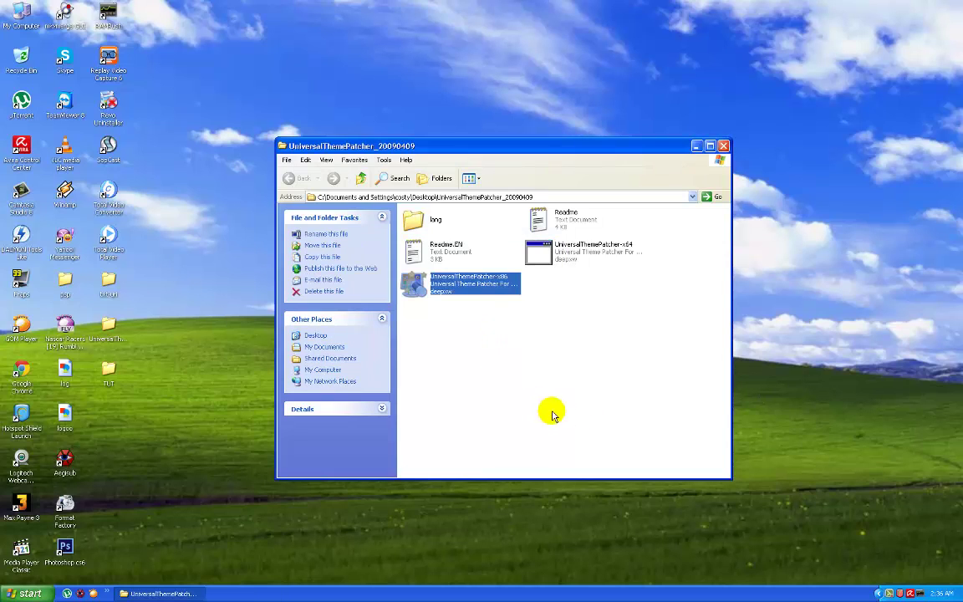
{"action": "left_click", "coordinate": [458, 341]}
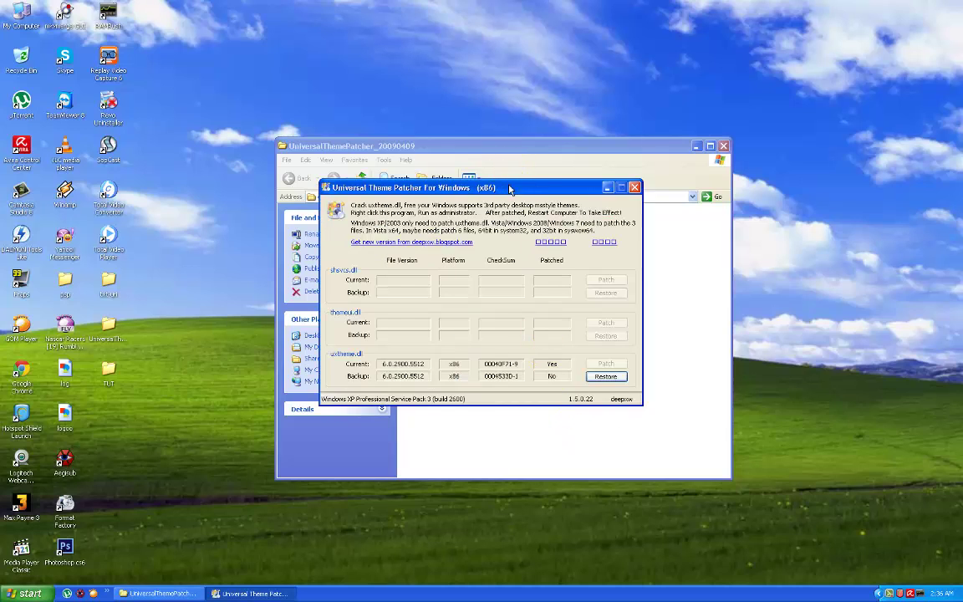
Review the uxtheme.dll patch status and restore option, then close the patcher and its folder
{"action": "left_click_drag", "start_coordinate": [509, 189], "coordinate": [589, 200]}
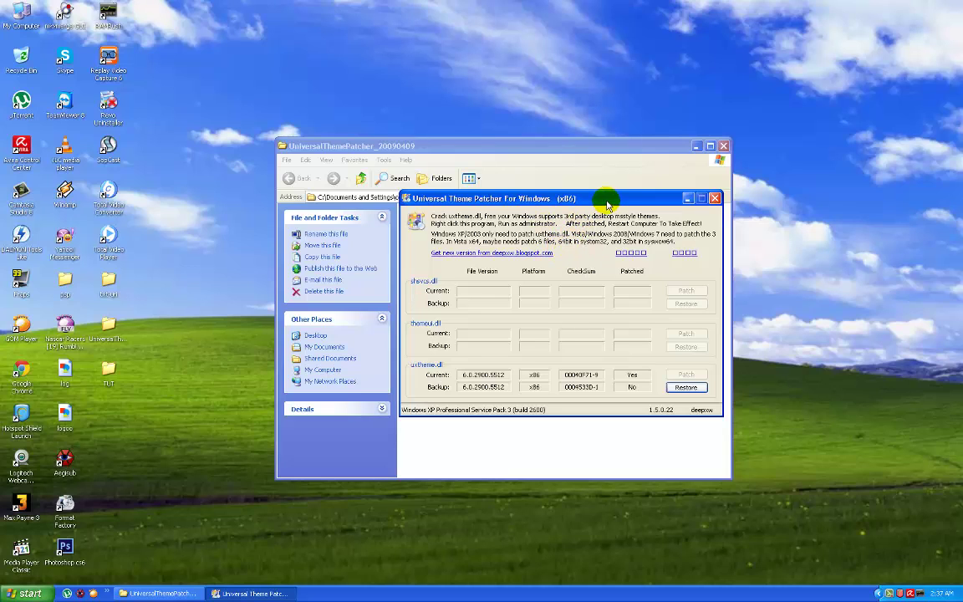
{"action": "left_click_drag", "start_coordinate": [609, 198], "coordinate": [483, 191]}
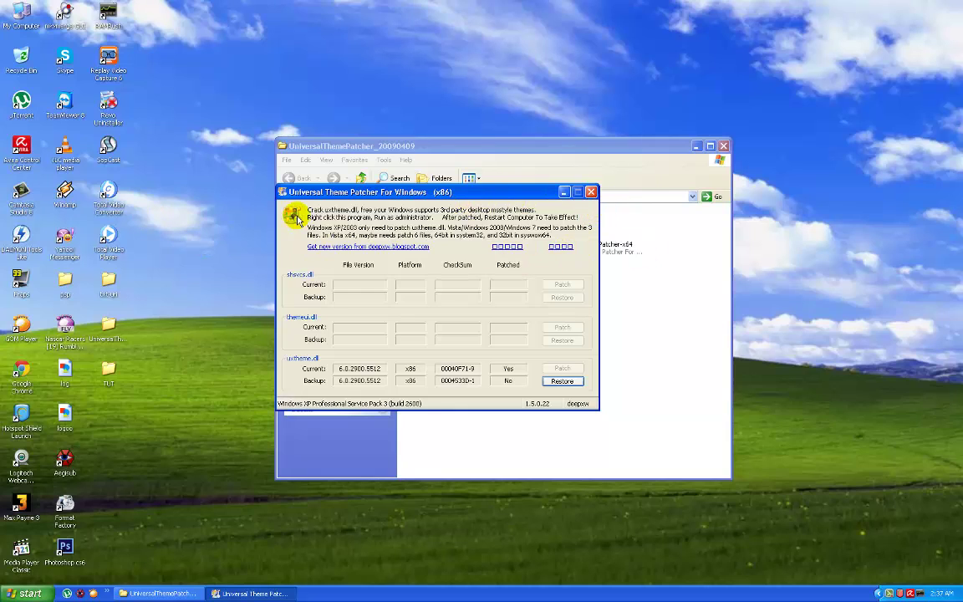
{"action": "left_click_drag", "start_coordinate": [303, 190], "coordinate": [333, 188]}
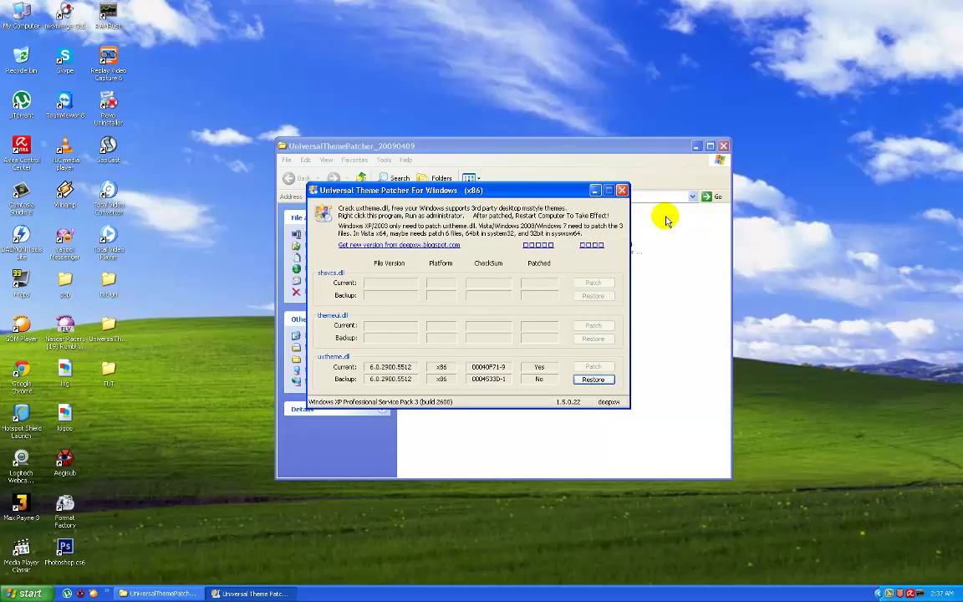
{"action": "left_click", "coordinate": [624, 191]}
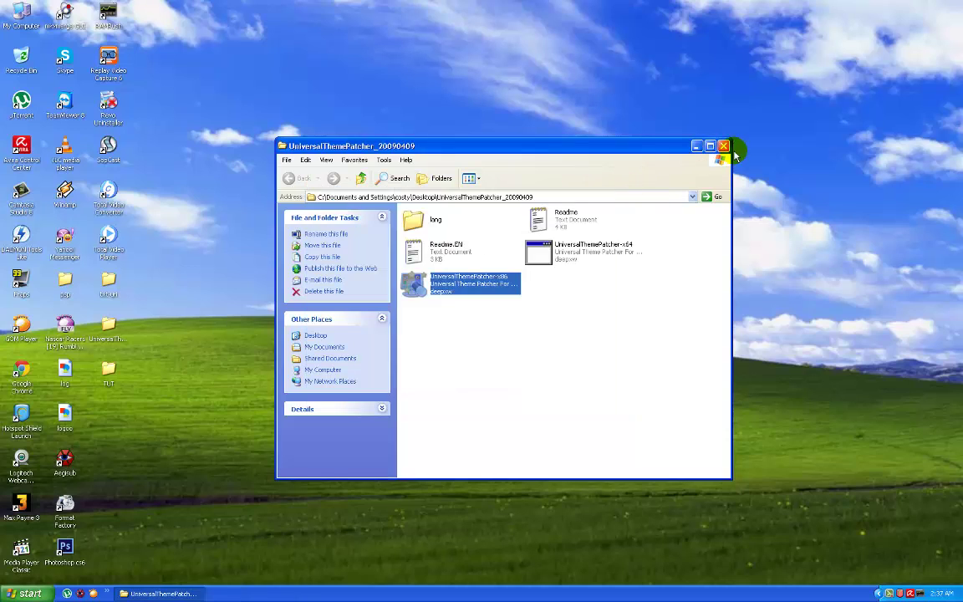
{"action": "left_click", "coordinate": [724, 147]}
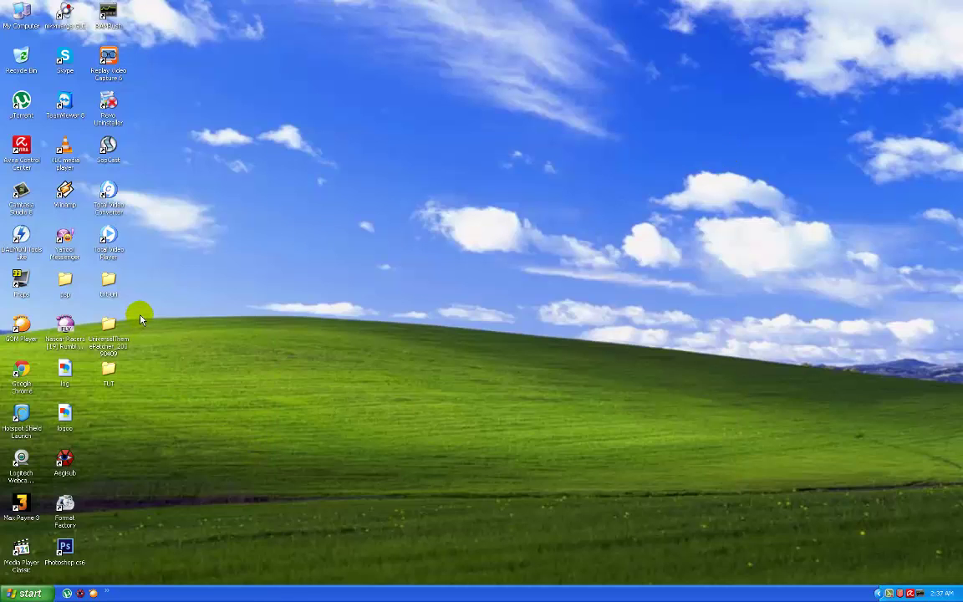
Delete the UniversalThemePatcher_20090409 folder from the desktop
{"action": "left_click", "coordinate": [111, 334]}
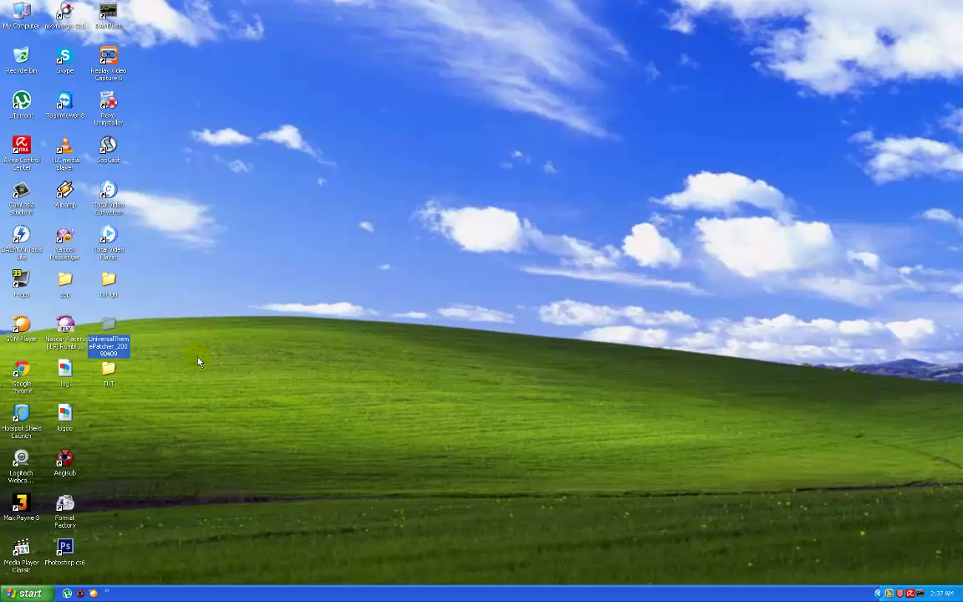
{"action": "key", "text": "Delete"}
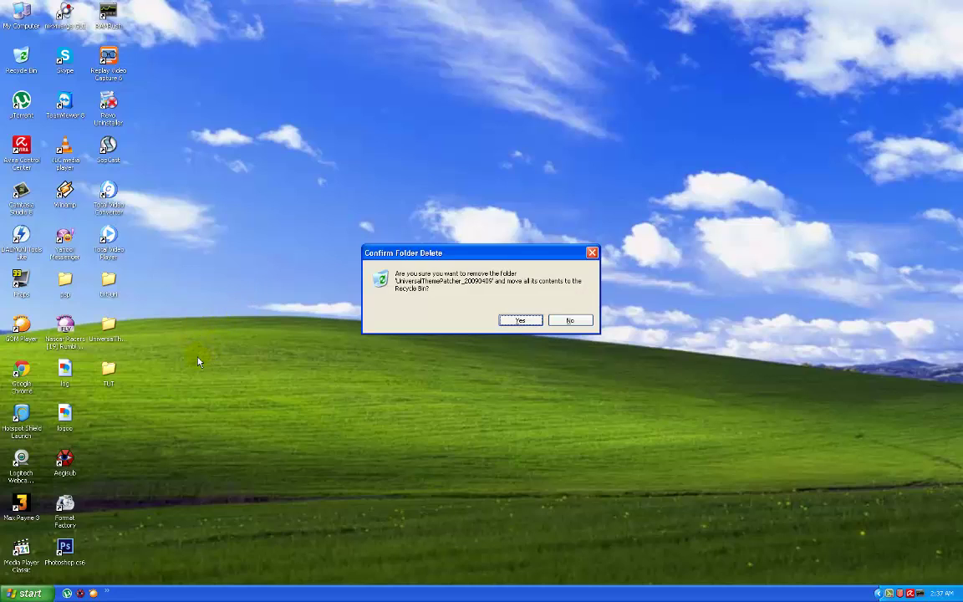
{"action": "key", "text": "Return"}
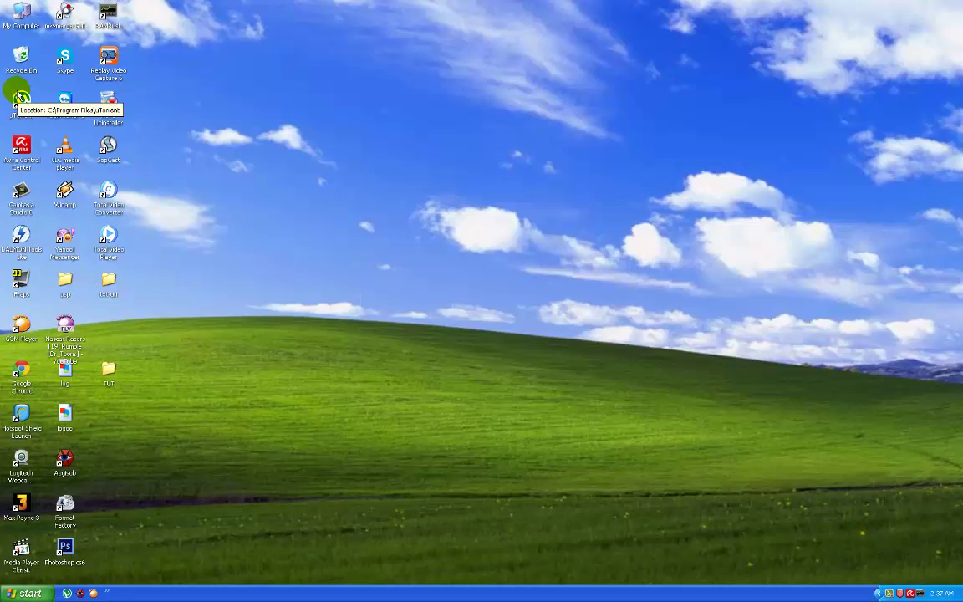
Check the contents of the Recycle Bin, close its window and empty the bin
{"action": "right_click", "coordinate": [21, 52]}
{"action": "left_click", "coordinate": [46, 65]}
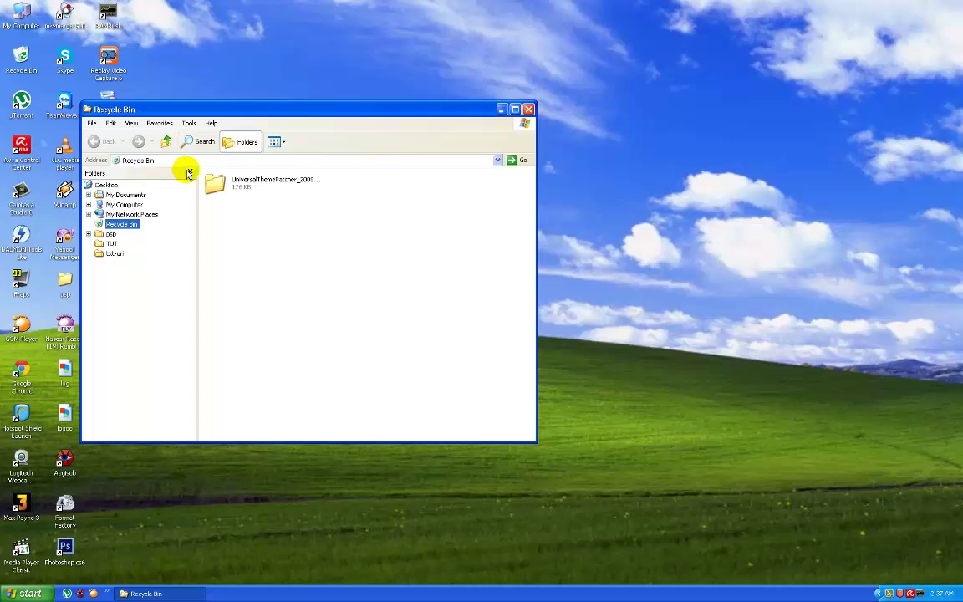
{"action": "left_click", "coordinate": [190, 171]}
{"action": "left_click", "coordinate": [529, 110]}
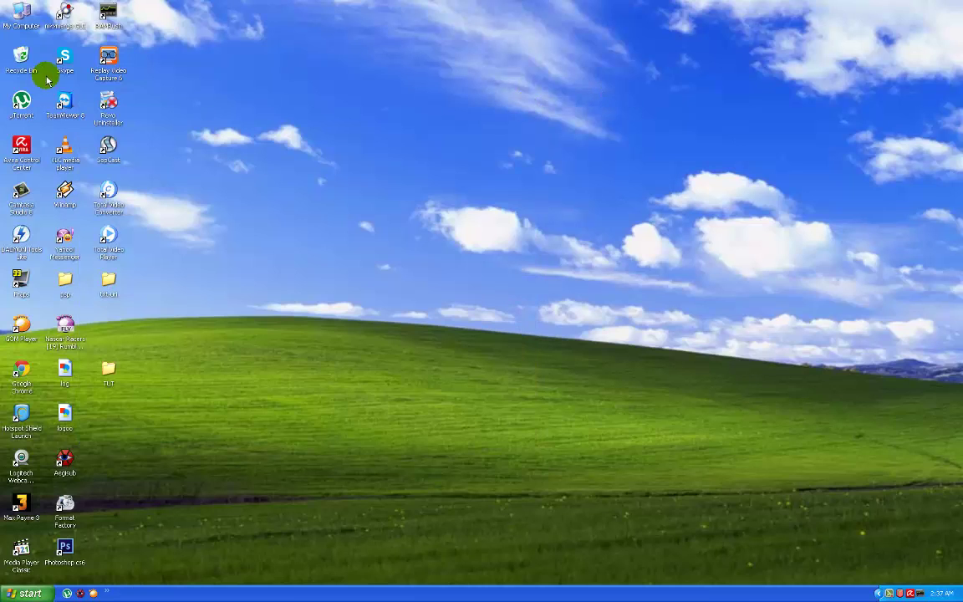
{"action": "right_click", "coordinate": [15, 65]}
{"action": "left_click", "coordinate": [67, 87]}
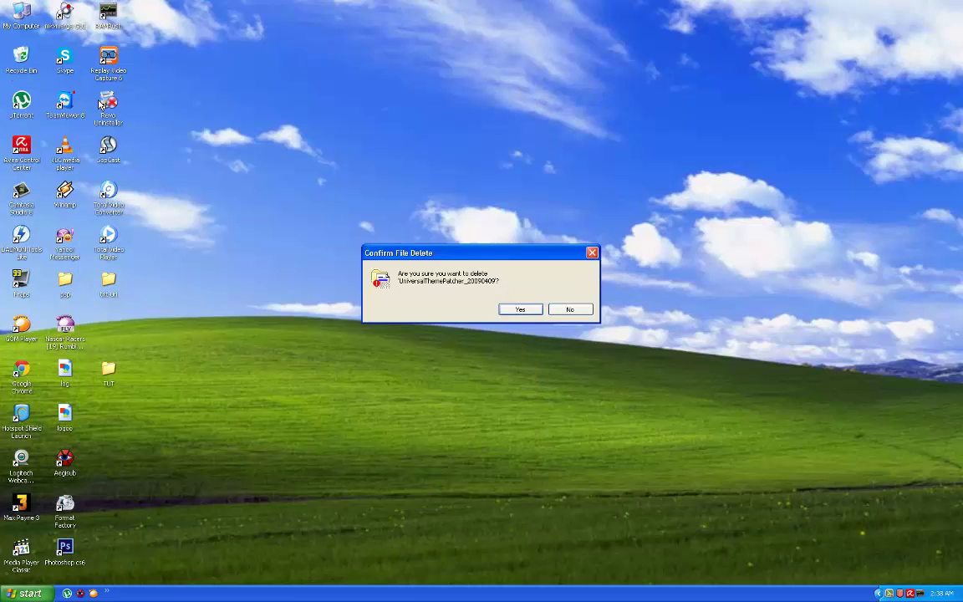
{"action": "left_click", "coordinate": [532, 309]}
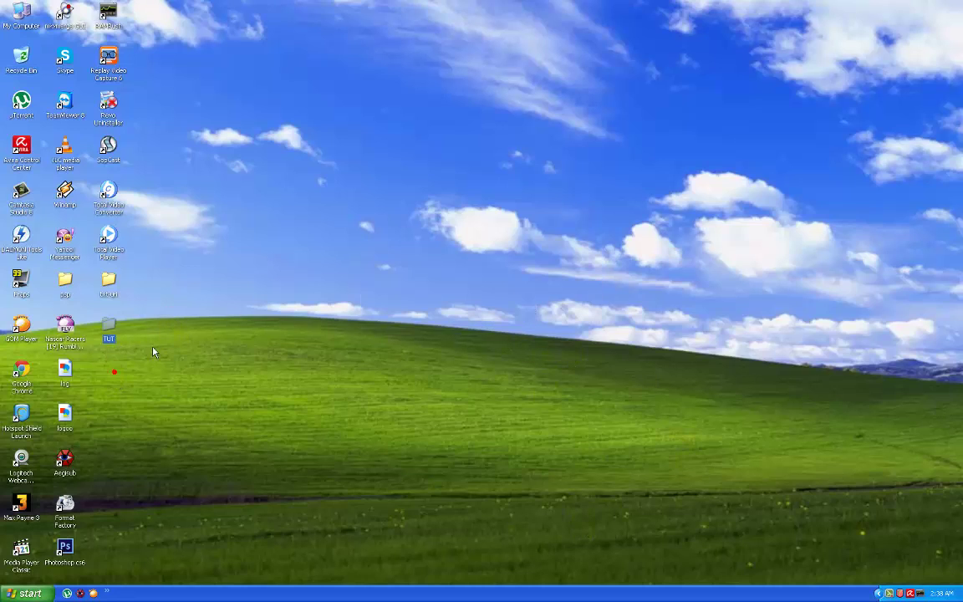
Refresh the desktop
{"action": "right_click", "coordinate": [454, 173]}
{"action": "left_click", "coordinate": [518, 204]}
{"action": "left_click", "coordinate": [584, 301]}
{"action": "right_click", "coordinate": [476, 251]}
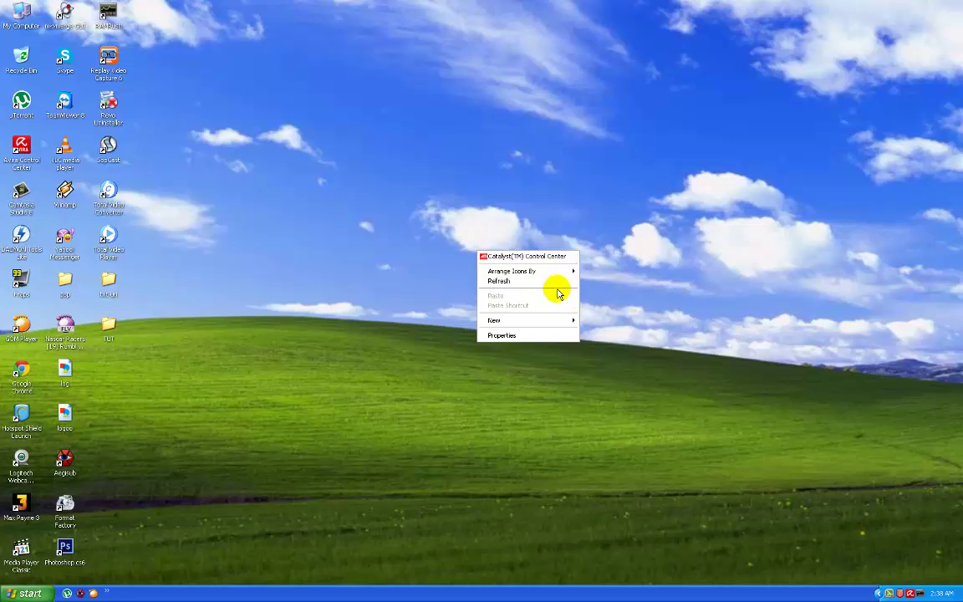
{"action": "left_click", "coordinate": [558, 282]}
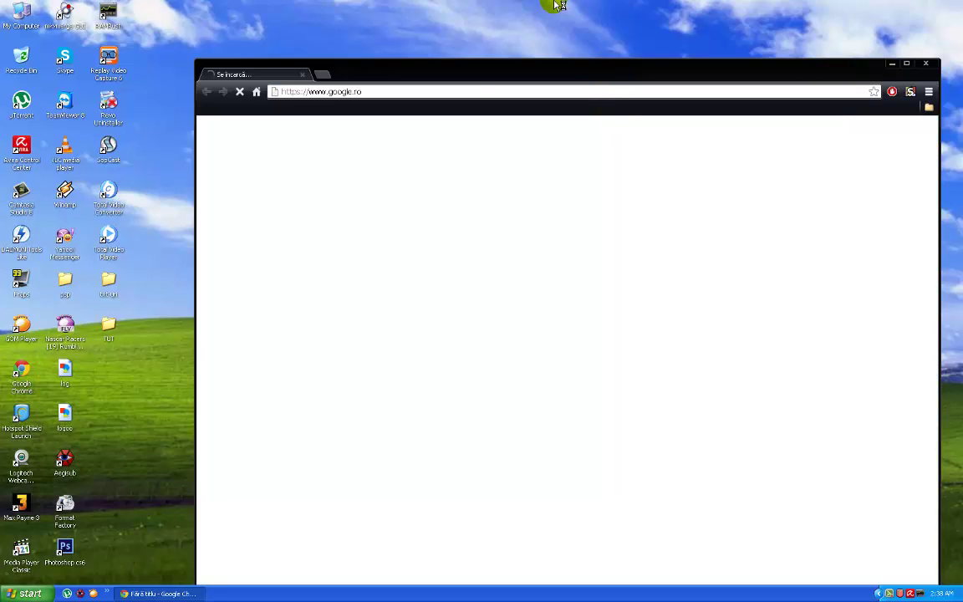
In Google Chrome, search Google for deviantart and open the deviantART website
{"action": "left_click_drag", "start_coordinate": [439, 67], "coordinate": [382, 65]}
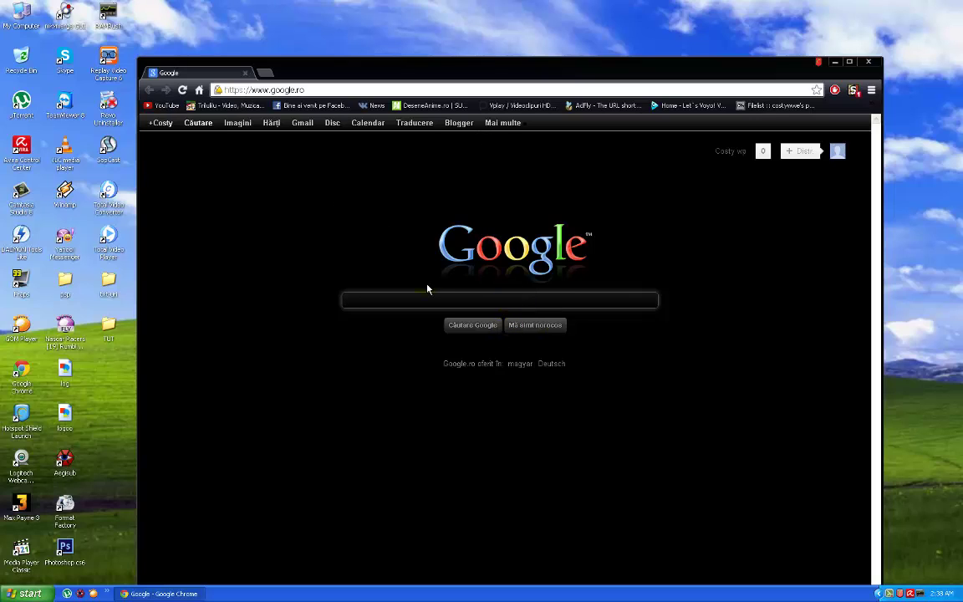
{"action": "type", "text": "DEV"}
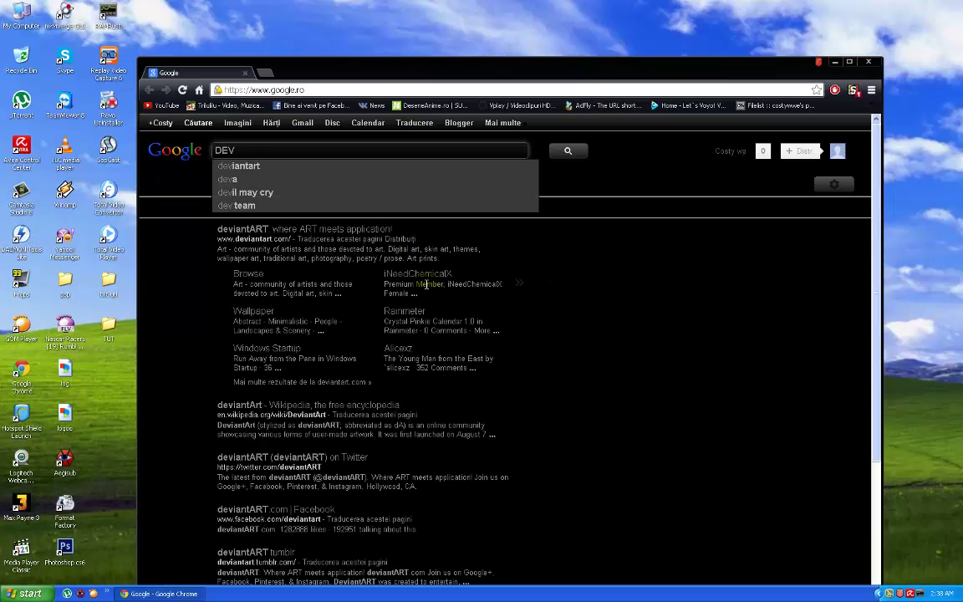
{"action": "key", "text": "Down"}
{"action": "key", "text": "Return"}
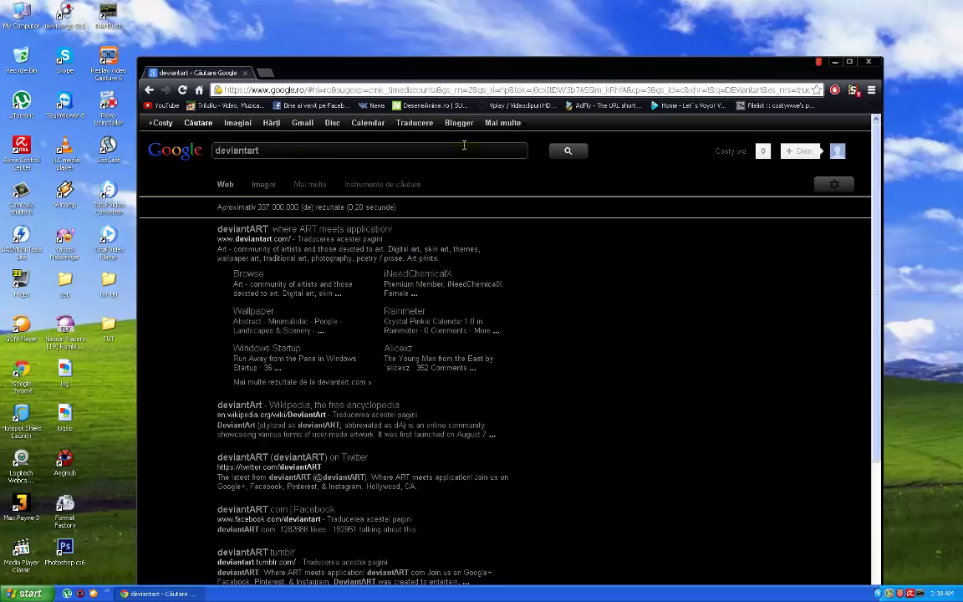
{"action": "left_click", "coordinate": [360, 228]}
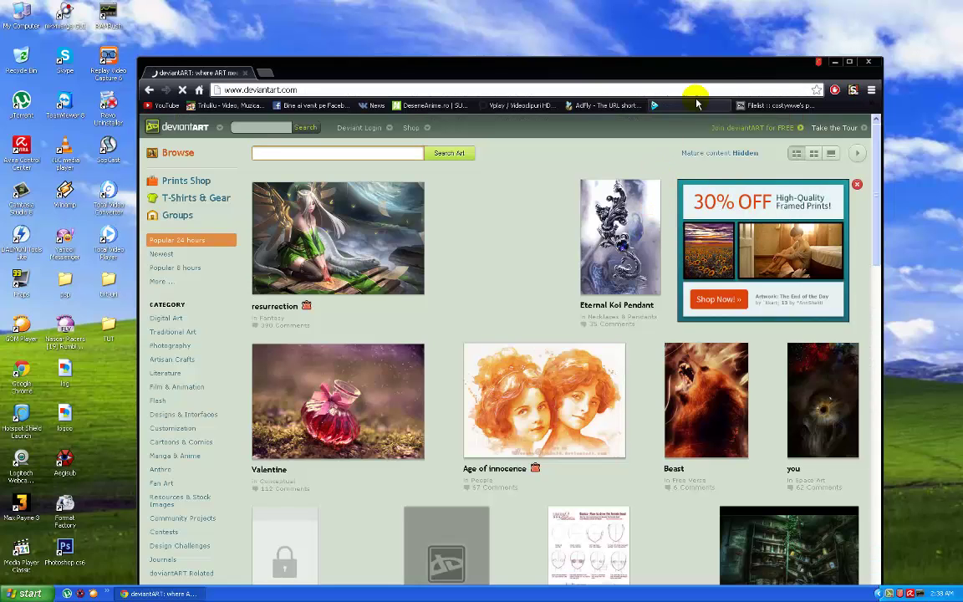
Maximize the browser window and search deviantART for "windows xp theme"
{"action": "left_click_drag", "start_coordinate": [721, 75], "coordinate": [750, 75]}
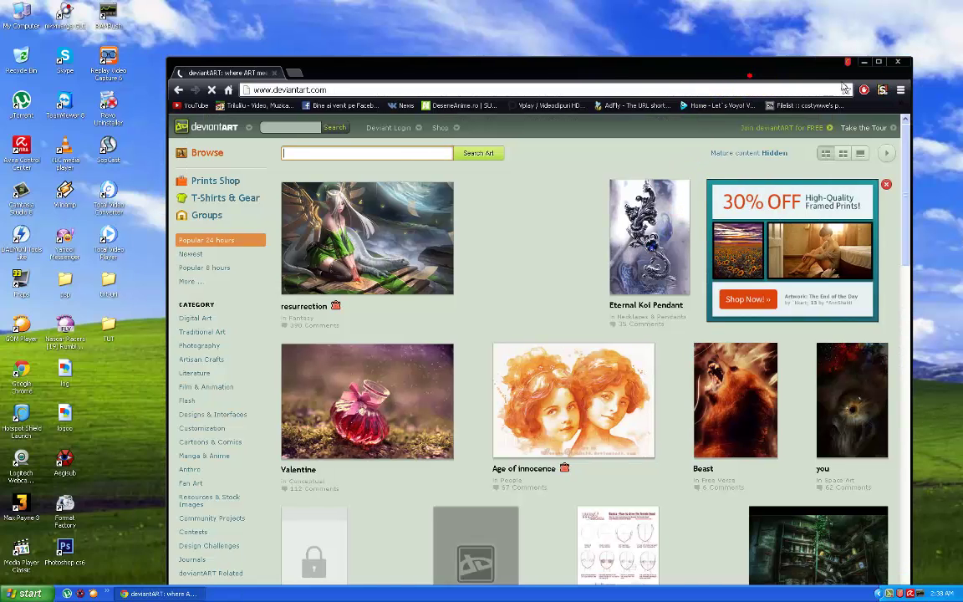
{"action": "left_click", "coordinate": [879, 61]}
{"action": "left_click", "coordinate": [183, 89]}
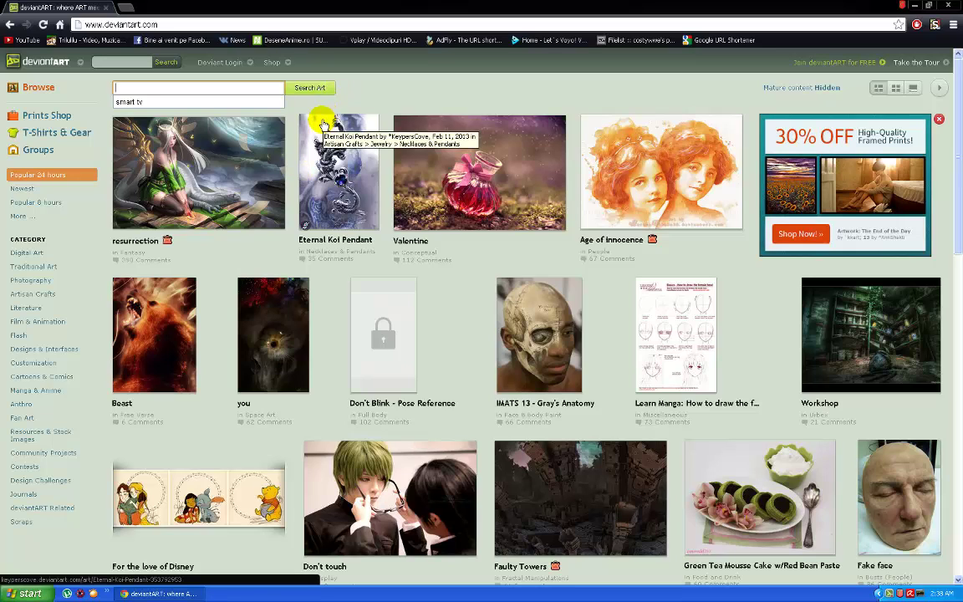
{"action": "type", "text": "windows xp theme"}
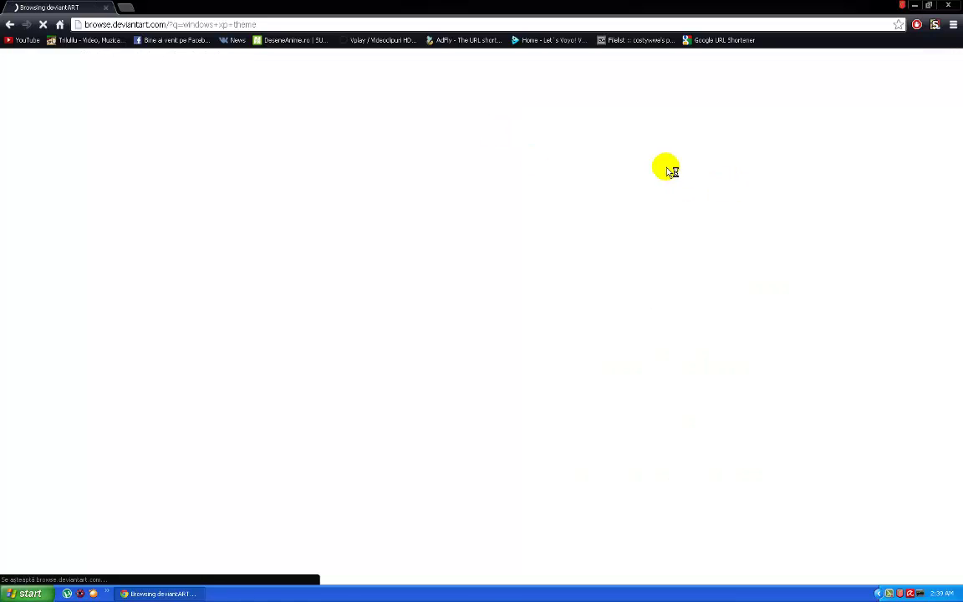
{"action": "left_click", "coordinate": [328, 88]}
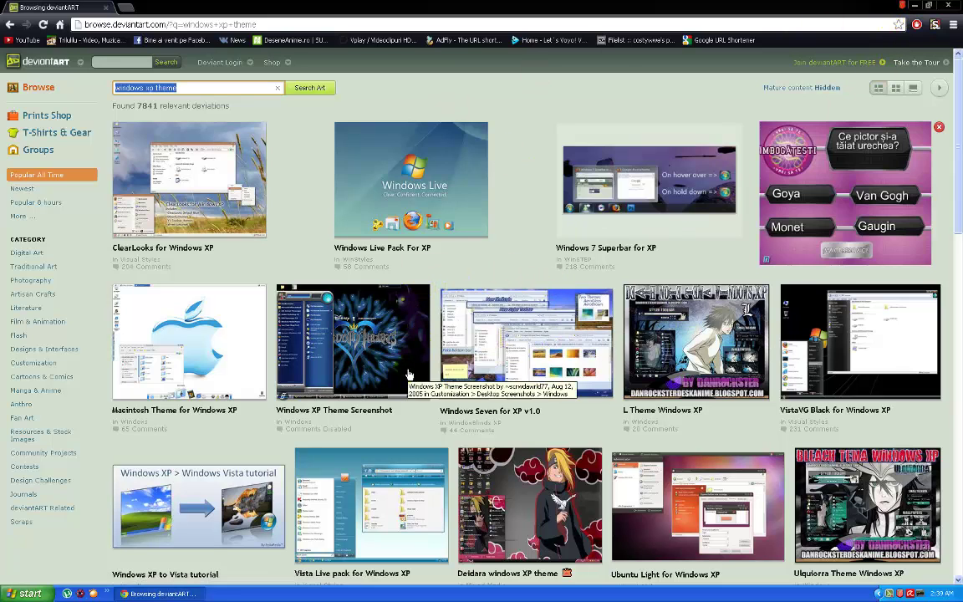
Open the Windows XP Theme Screenshot result and read its description
{"action": "left_click", "coordinate": [336, 303]}
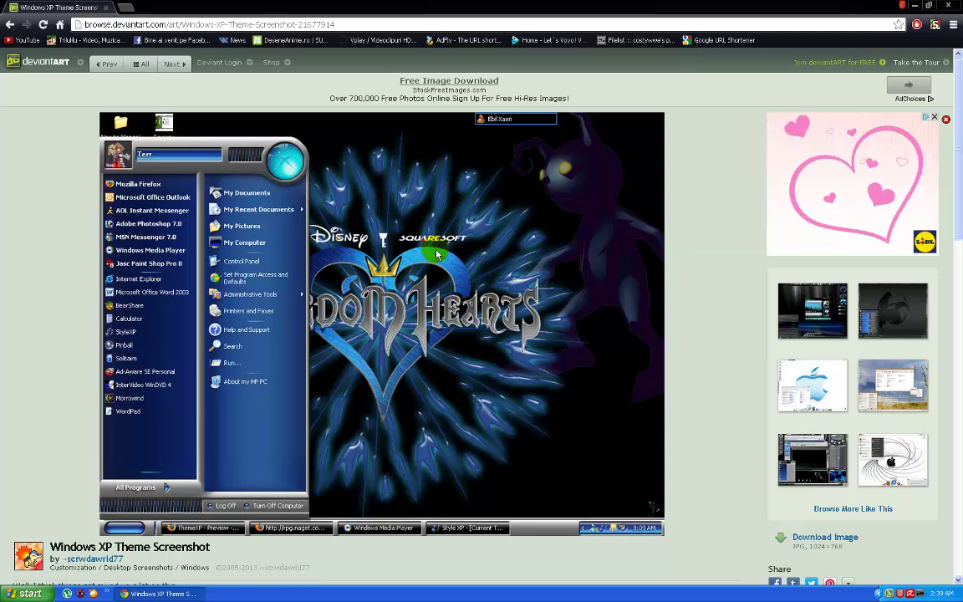
{"action": "scroll", "coordinate": [435, 285], "scroll_direction": "down", "scroll_amount": 3}
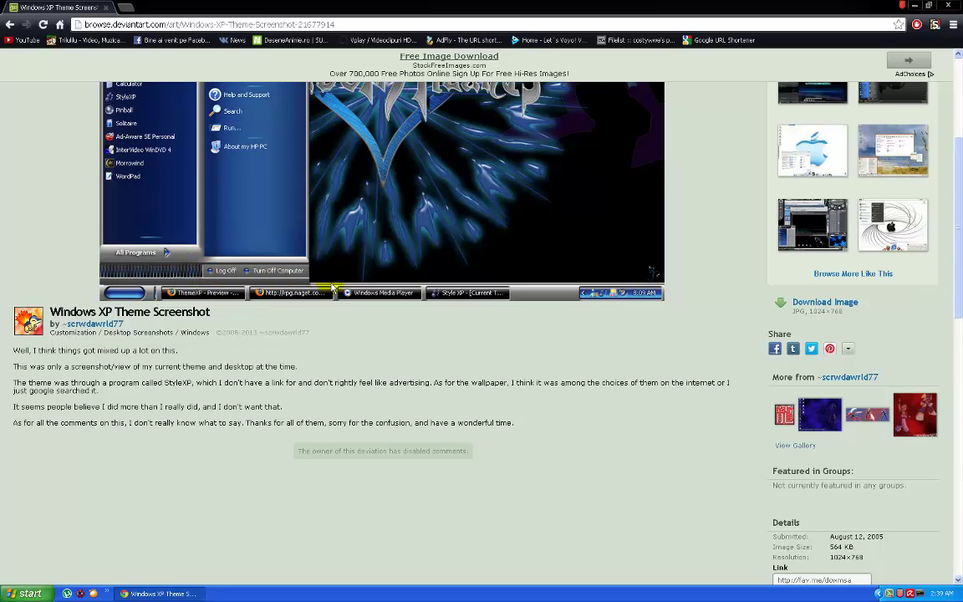
{"action": "scroll", "coordinate": [314, 266], "scroll_direction": "down", "scroll_amount": 1}
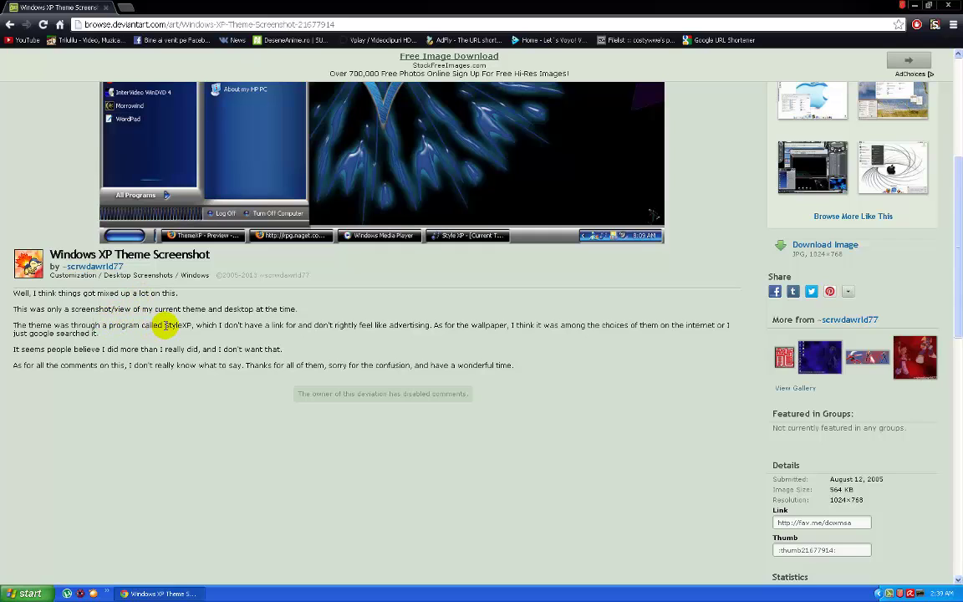
Copy the program name StyleXP from the description and use it to search Google for "style xp themes"
{"action": "left_click_drag", "start_coordinate": [165, 327], "coordinate": [190, 324]}
{"action": "key", "text": "ctrl+c"}
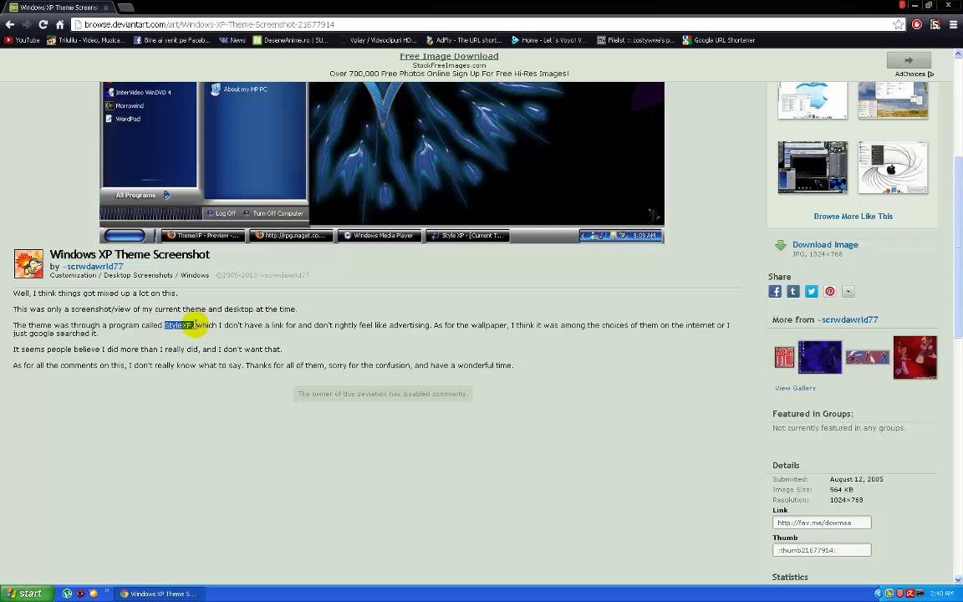
{"action": "right_click", "coordinate": [172, 326]}
{"action": "left_click", "coordinate": [197, 334]}
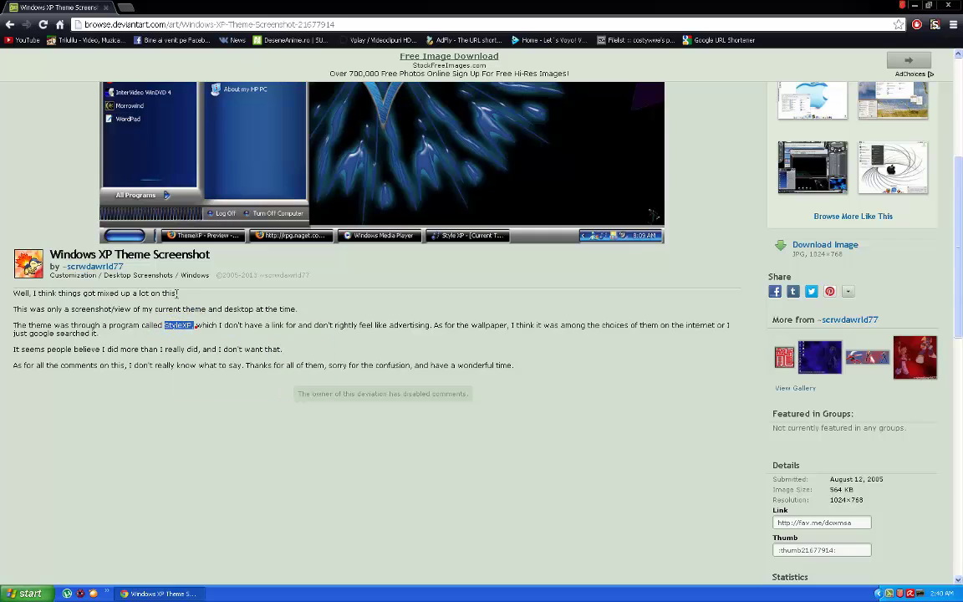
{"action": "left_click", "coordinate": [59, 24]}
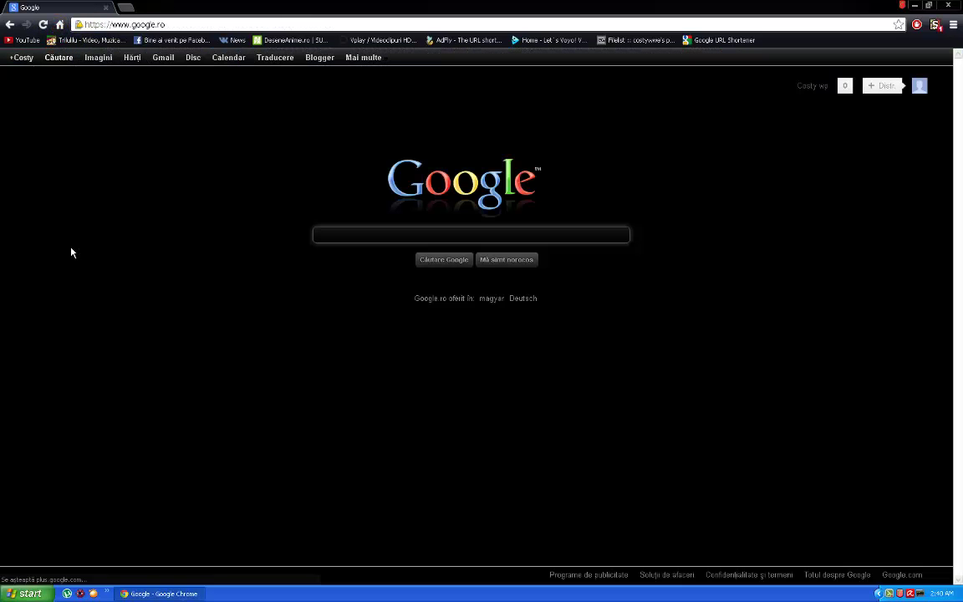
{"action": "key", "text": "ctrl+v"}
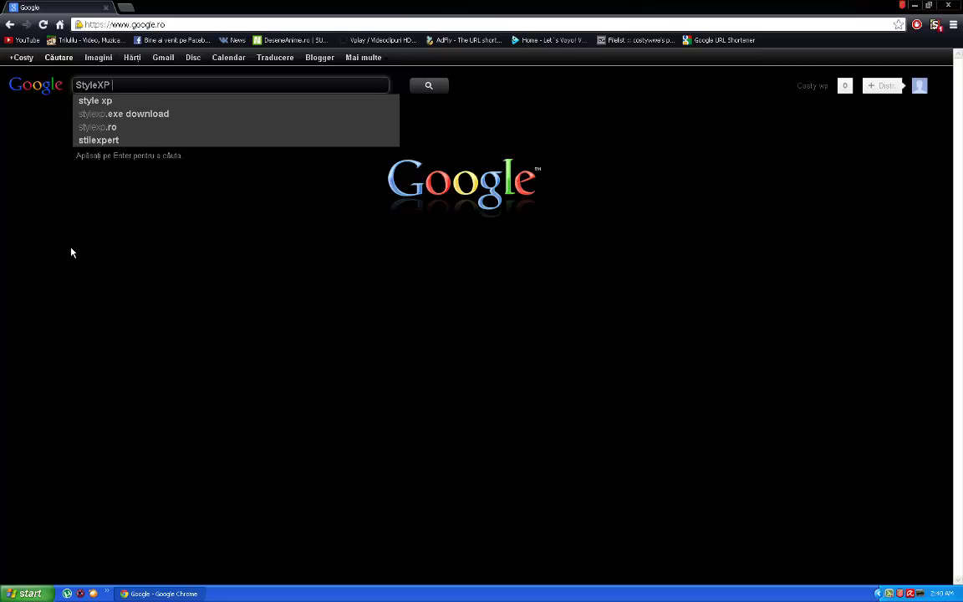
{"action": "type", "text": "t"}
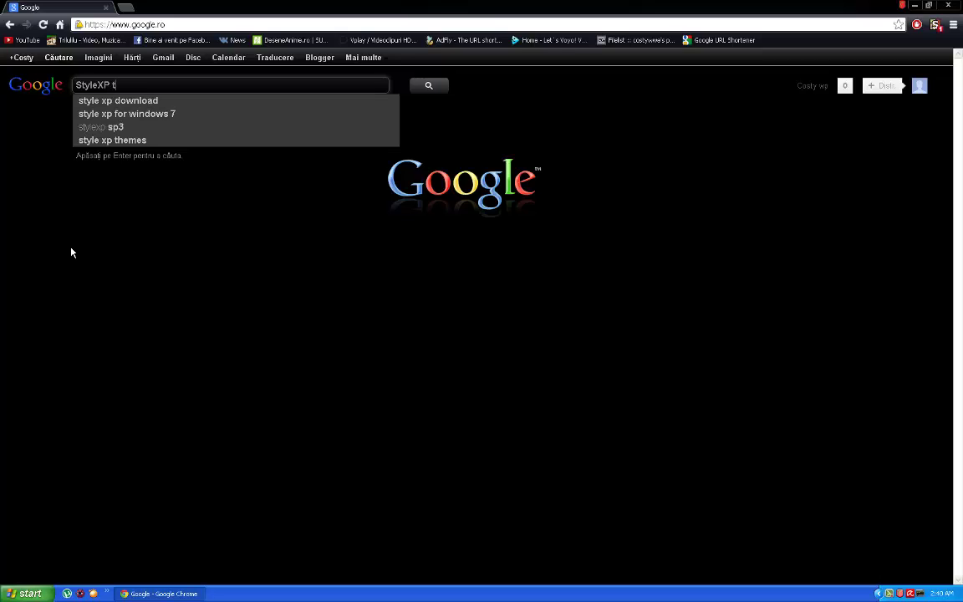
{"action": "key", "text": "Down"}
{"action": "key", "text": "Return"}
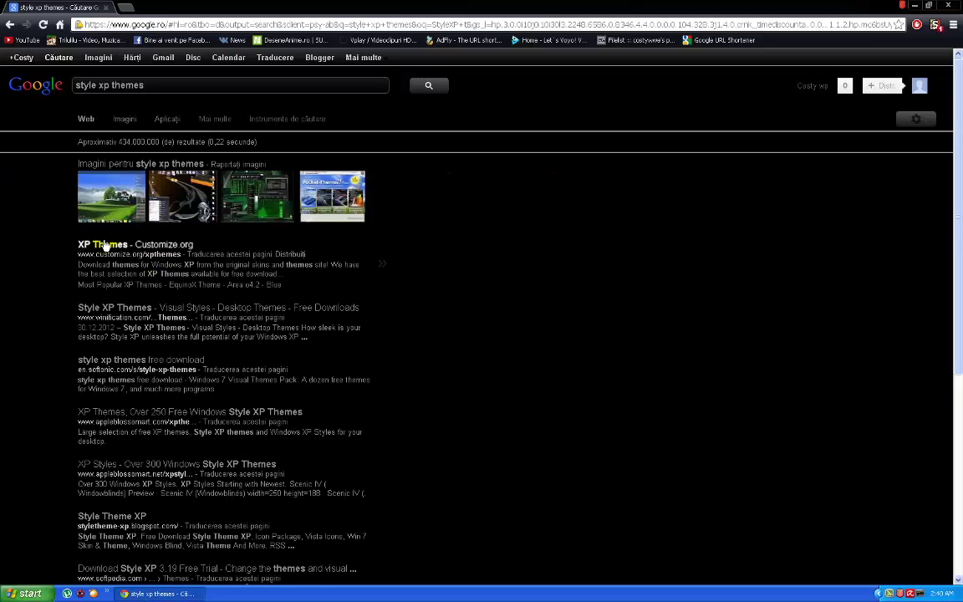
Open the XP Themes page on Customize.org and look through its popular and new themes
{"action": "left_click", "coordinate": [144, 245]}
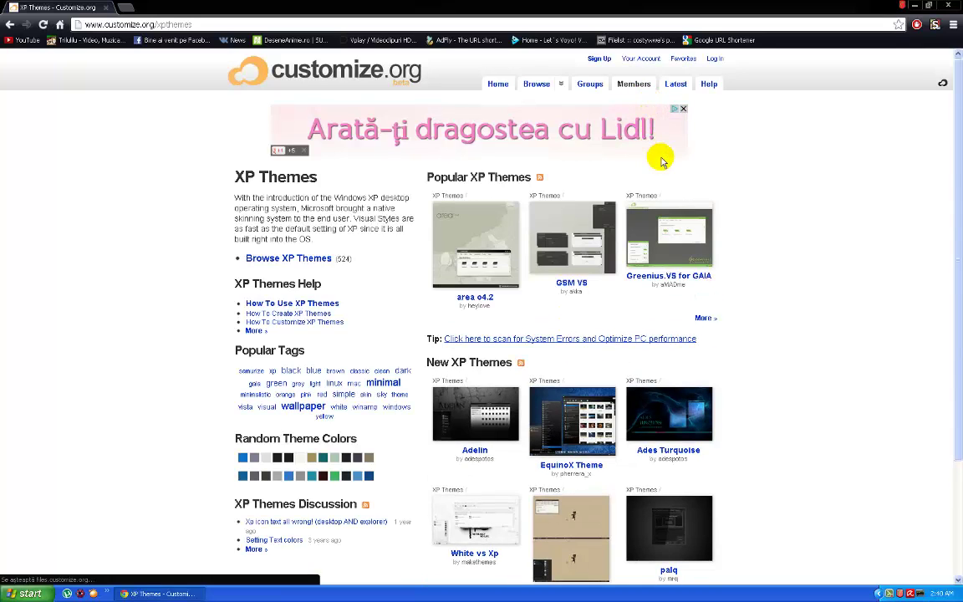
{"action": "scroll", "coordinate": [619, 181], "scroll_direction": "down", "scroll_amount": 3}
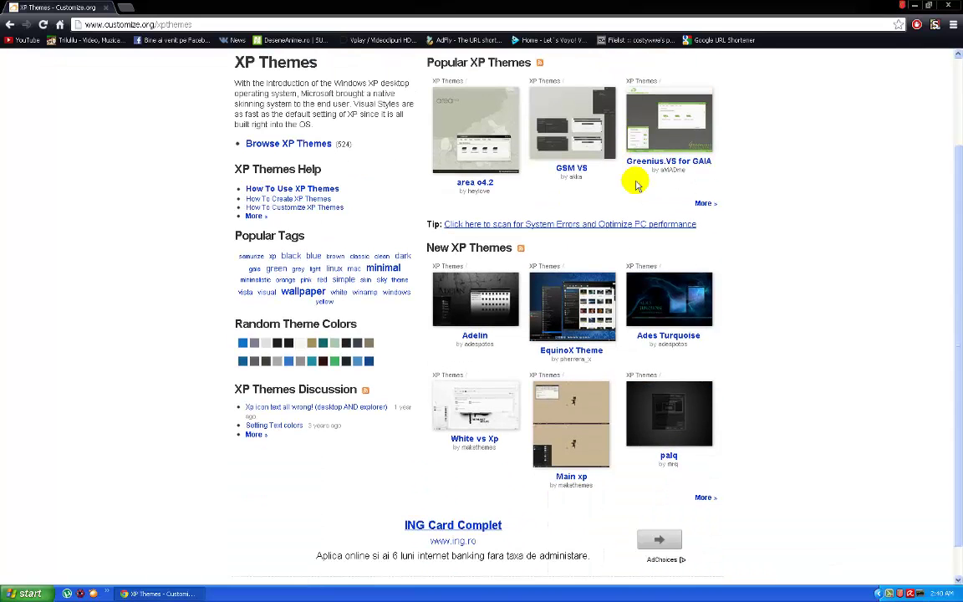
{"action": "scroll", "coordinate": [636, 180], "scroll_direction": "down", "scroll_amount": 1}
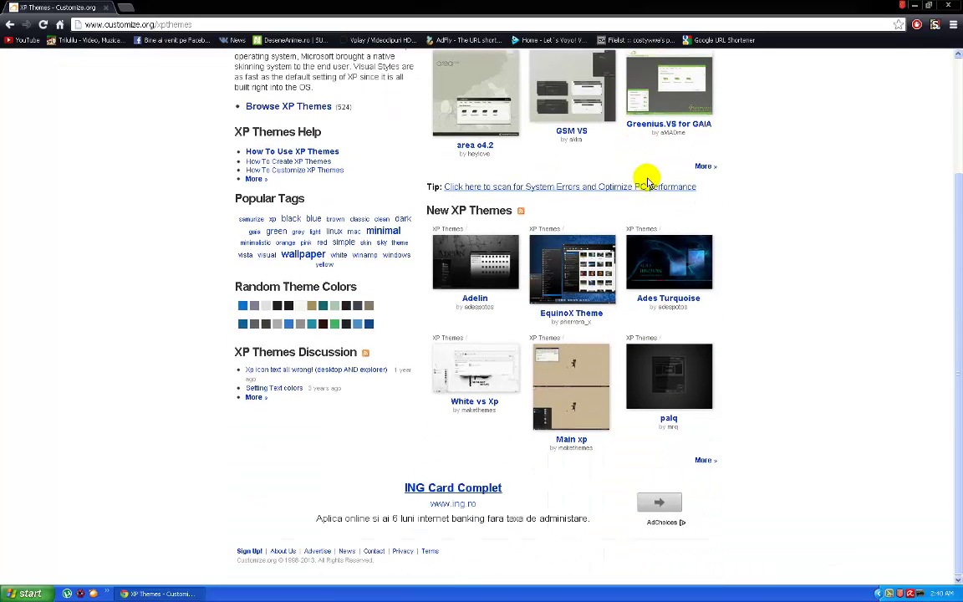
Return to the deviantART results for "windows xp theme" and open My vista like theme for XP
{"action": "left_click", "coordinate": [8, 24]}
{"action": "left_click", "coordinate": [8, 24]}
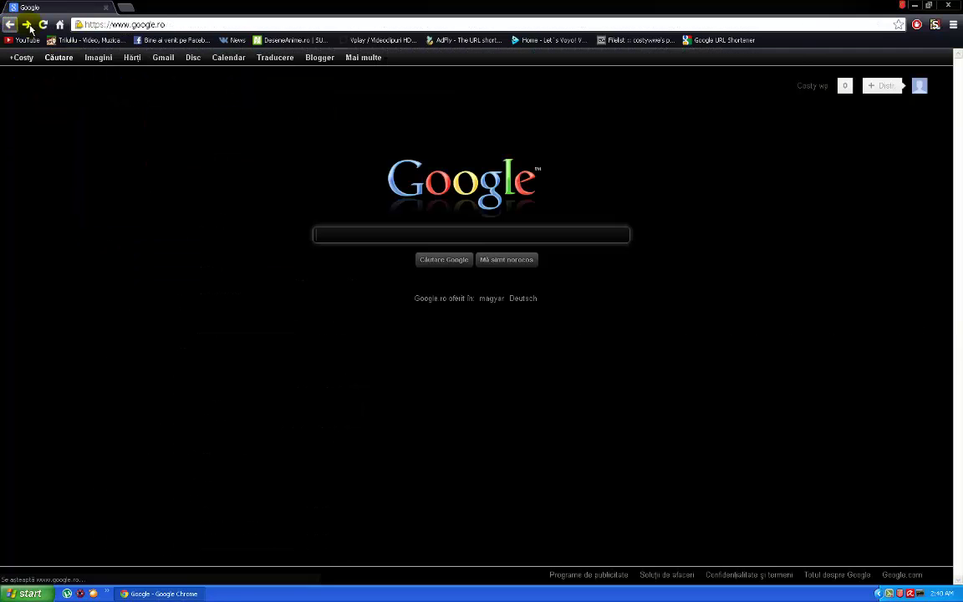
{"action": "left_click", "coordinate": [8, 23]}
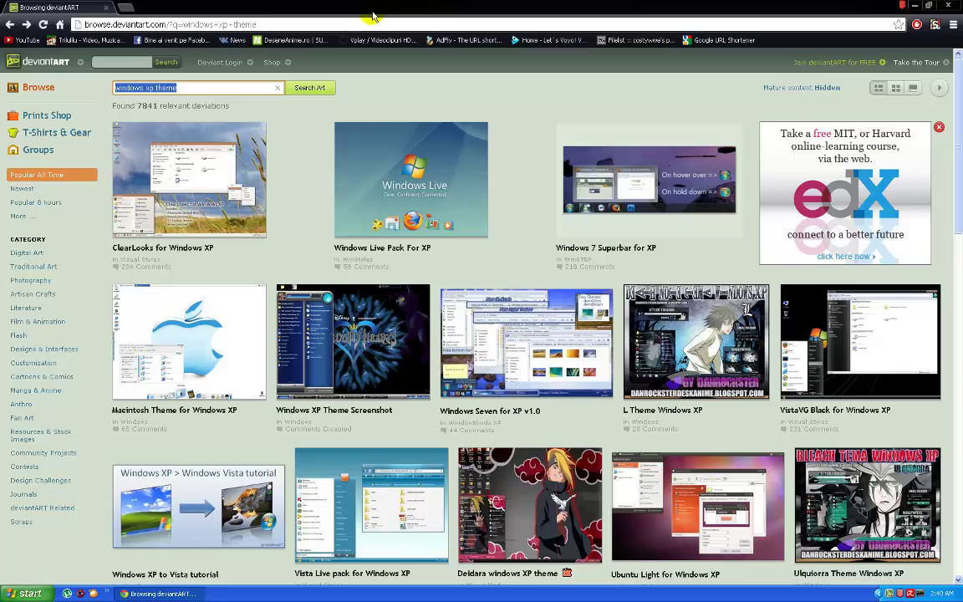
{"action": "scroll", "coordinate": [543, 76], "scroll_direction": "down", "scroll_amount": 4}
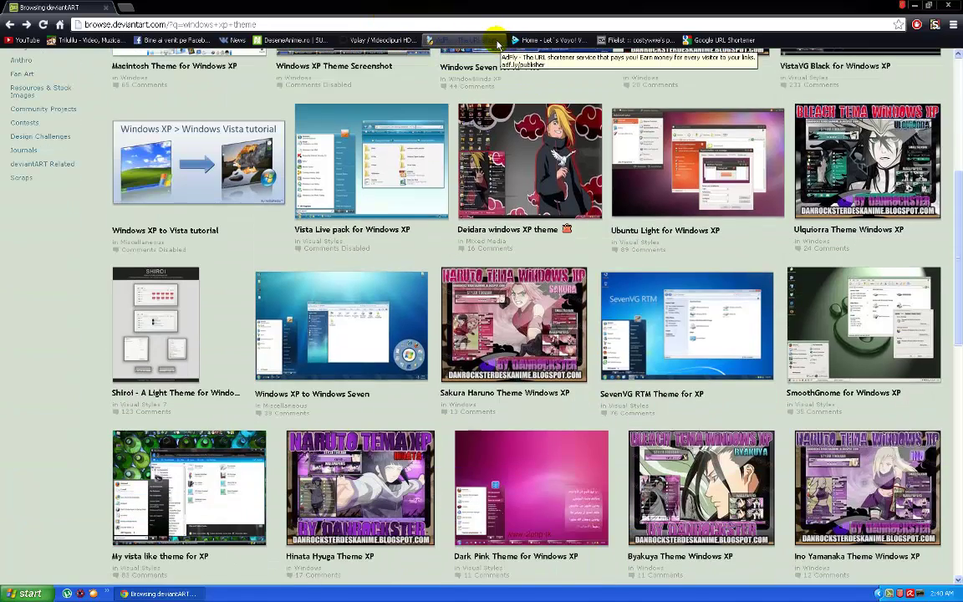
{"action": "scroll", "coordinate": [536, 167], "scroll_direction": "down", "scroll_amount": 1}
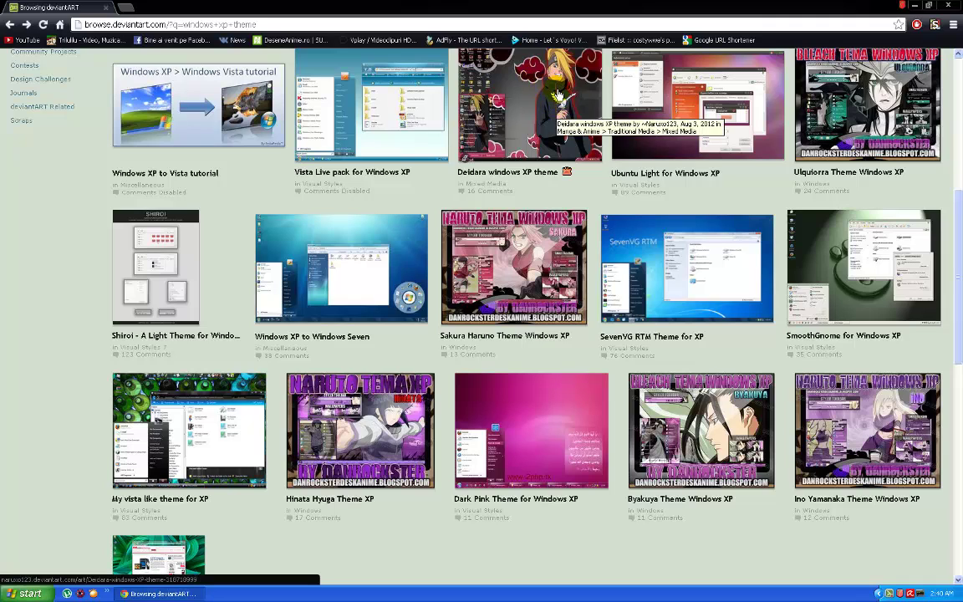
{"action": "left_click", "coordinate": [191, 390]}
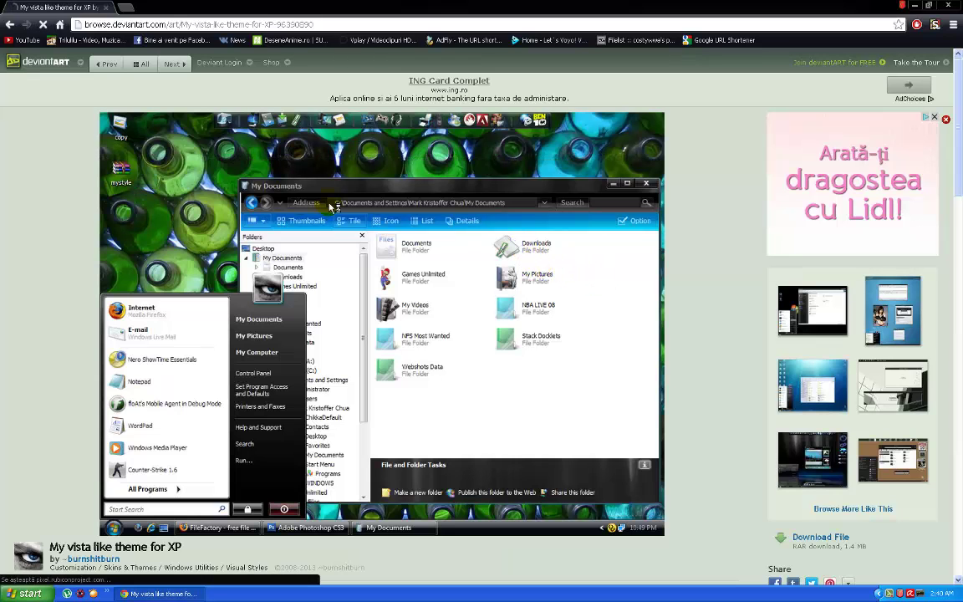
Review the preview and description of My vista like theme for XP and download its RAR file
{"action": "scroll", "coordinate": [443, 220], "scroll_direction": "down", "scroll_amount": 3}
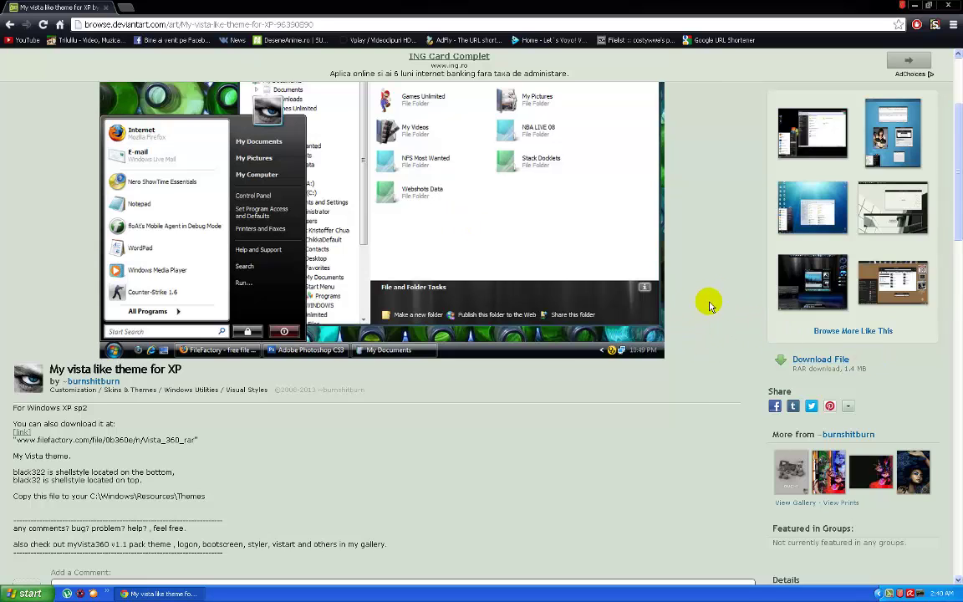
{"action": "scroll", "coordinate": [646, 311], "scroll_direction": "up", "scroll_amount": 3}
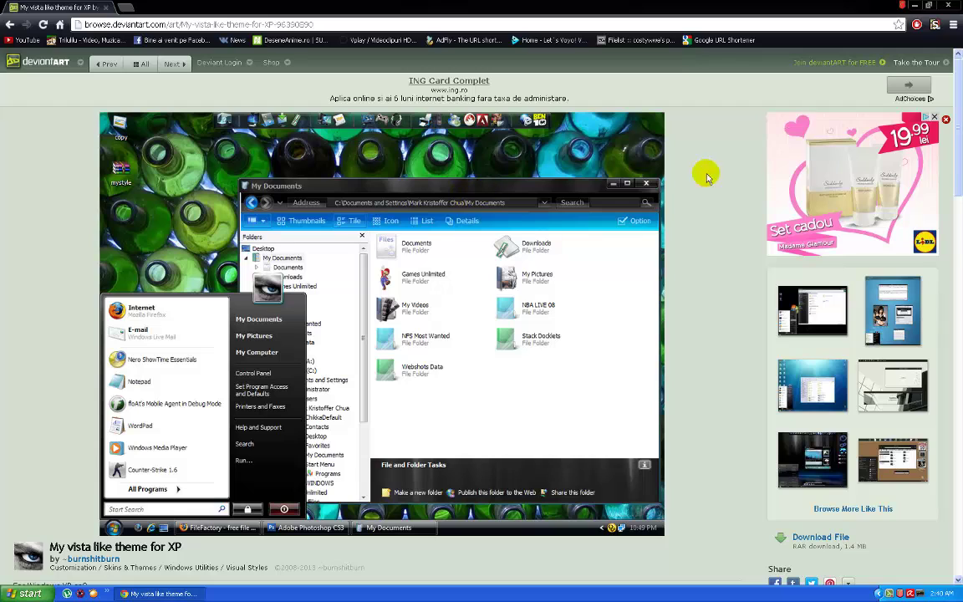
{"action": "scroll", "coordinate": [692, 215], "scroll_direction": "down", "scroll_amount": 3}
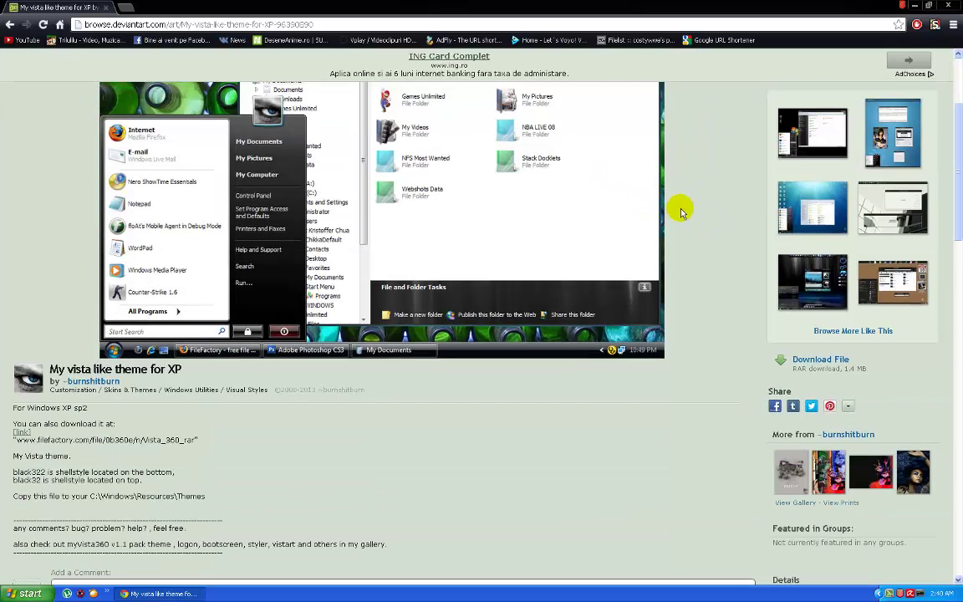
{"action": "left_click", "coordinate": [815, 360]}
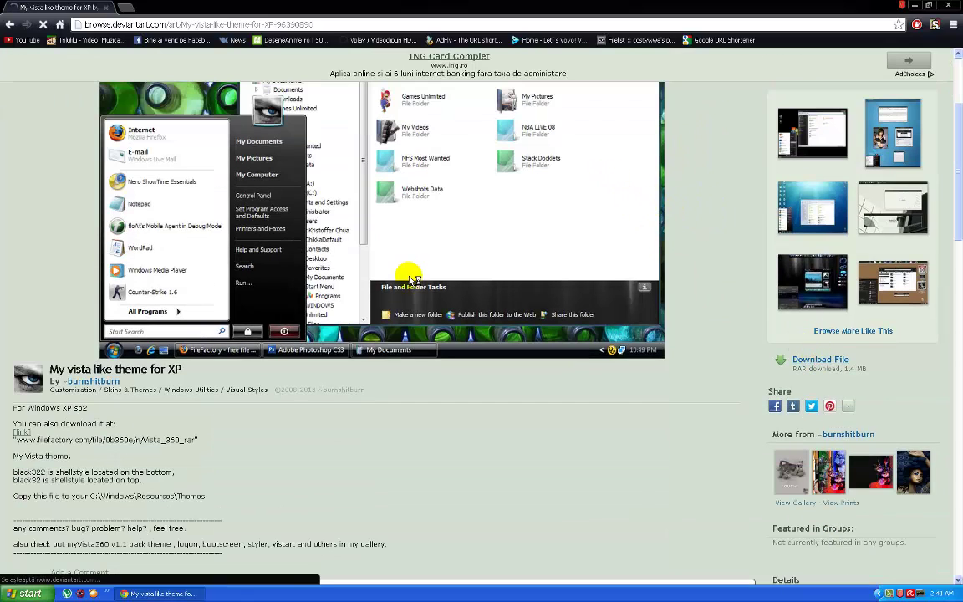
Finish downloading the theme's RAR file to the desktop and minimize the browser
{"action": "left_click", "coordinate": [441, 303]}
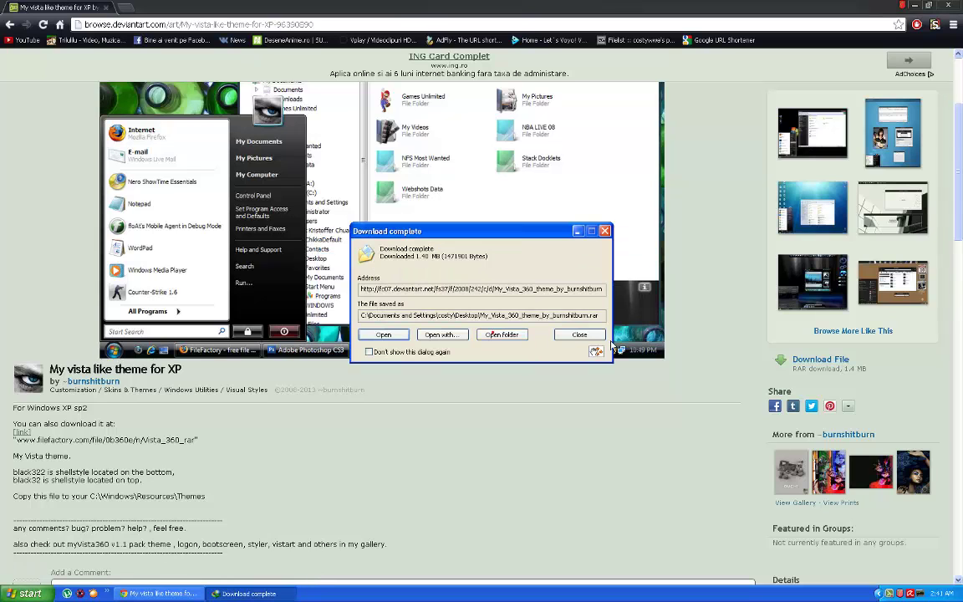
{"action": "left_click", "coordinate": [580, 335]}
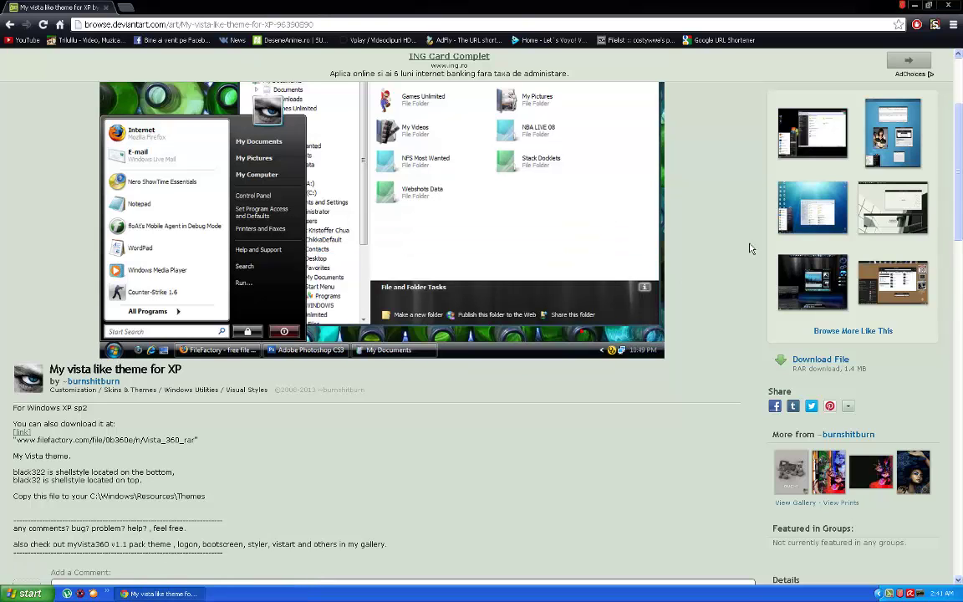
{"action": "left_click", "coordinate": [914, 6]}
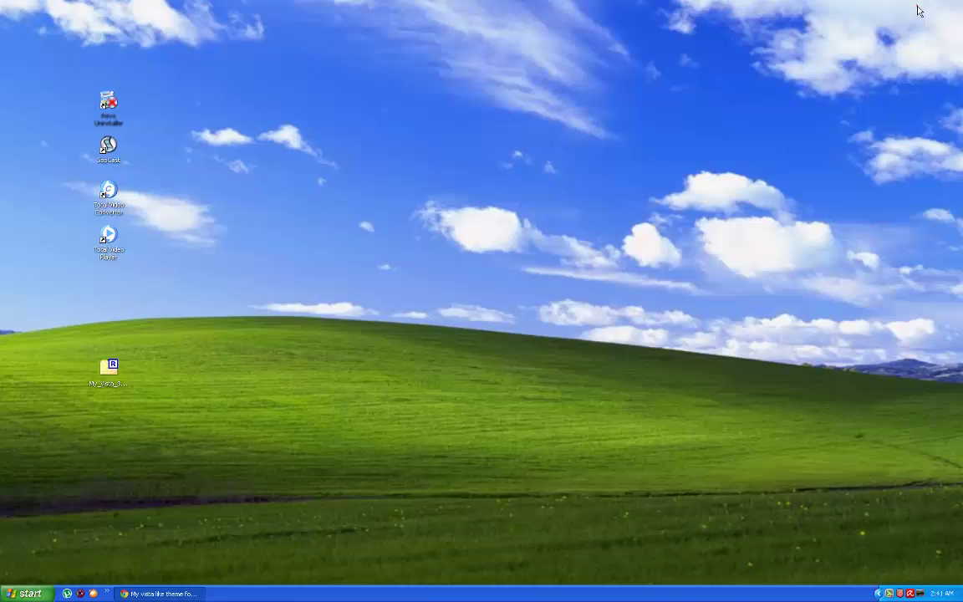
Extract the My_Vista_360 theme archive onto the desktop with 7-Zip and check the contents of the extracted Vista 360 folder
{"action": "right_click", "coordinate": [104, 368]}
{"action": "mouse_move", "coordinate": [141, 379]}
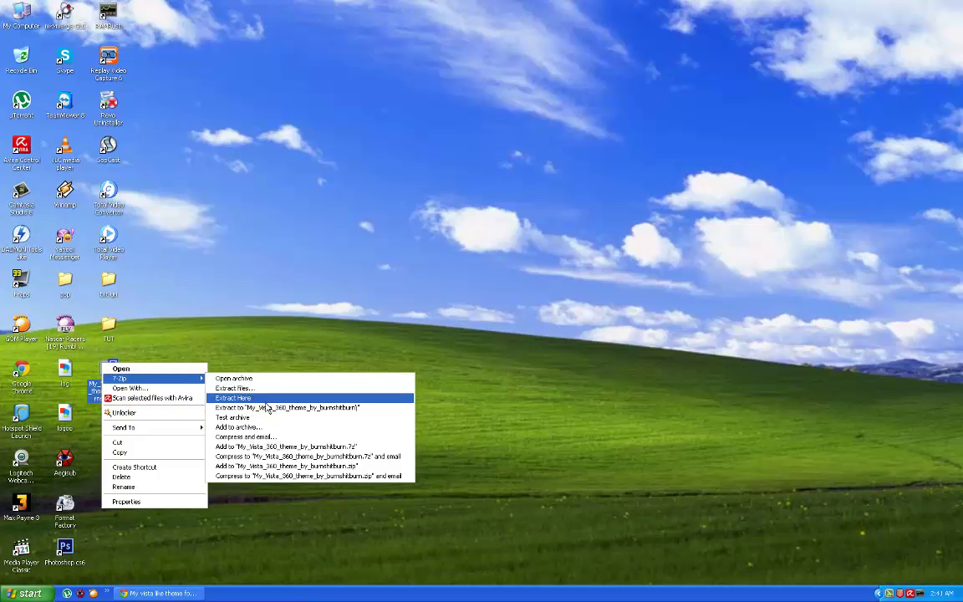
{"action": "left_click", "coordinate": [271, 398]}
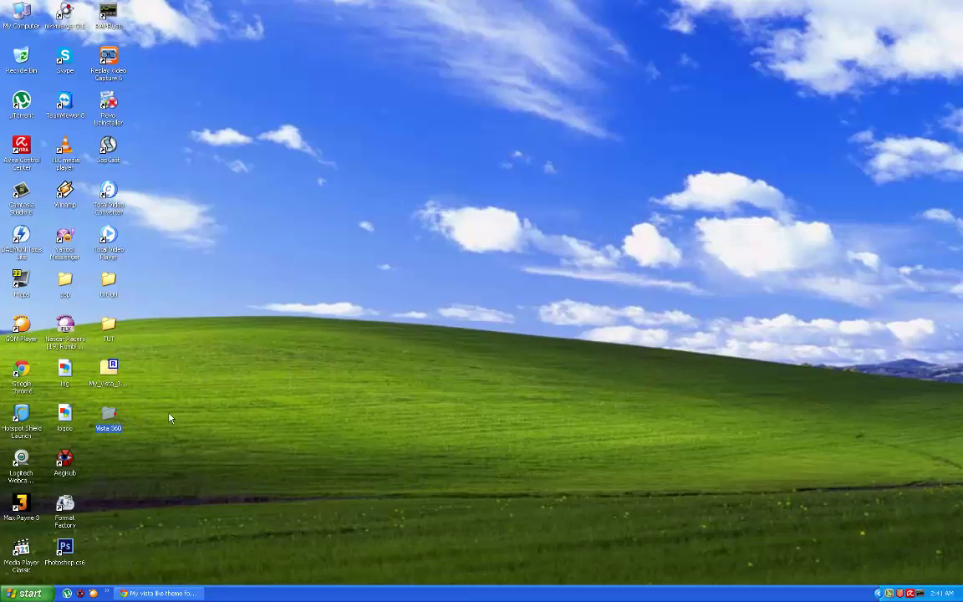
{"action": "double_click", "coordinate": [109, 415]}
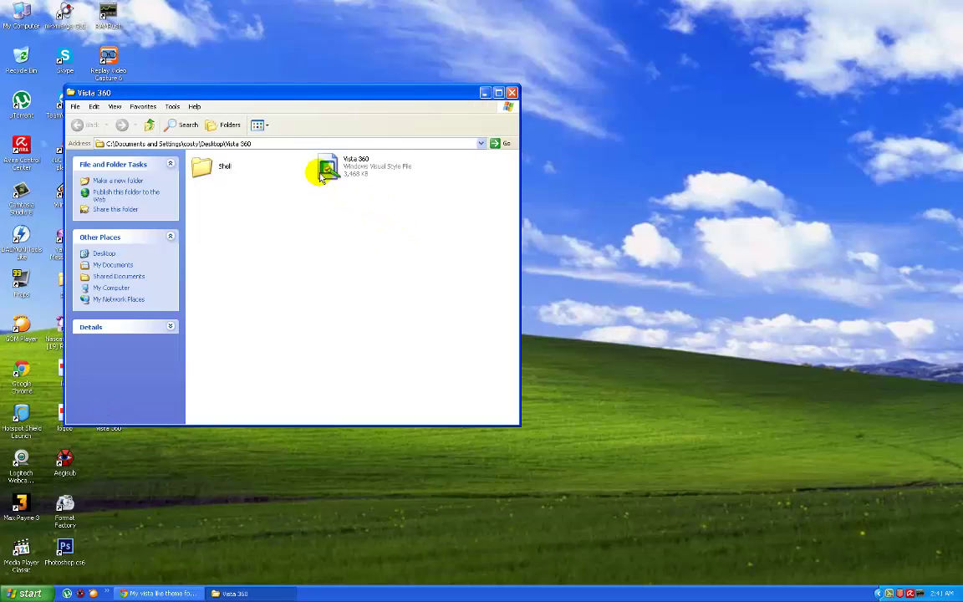
{"action": "left_click", "coordinate": [512, 93]}
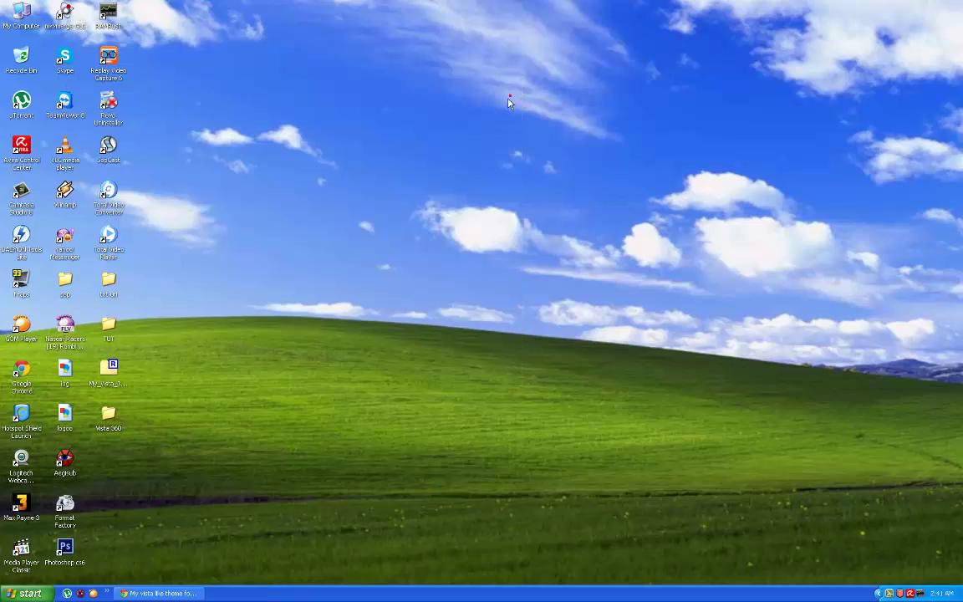
Move the Vista 360 folder from the desktop into C:\WINDOWS\Resources\Themes
{"action": "right_click", "coordinate": [123, 428]}
{"action": "left_click", "coordinate": [136, 343]}
{"action": "double_click", "coordinate": [21, 15]}
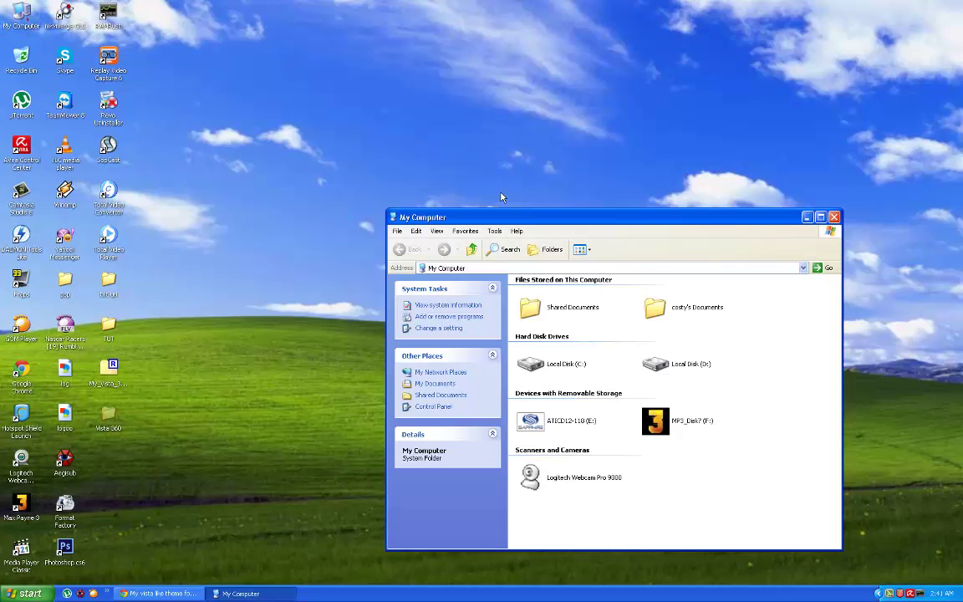
{"action": "double_click", "coordinate": [553, 365]}
{"action": "double_click", "coordinate": [692, 326]}
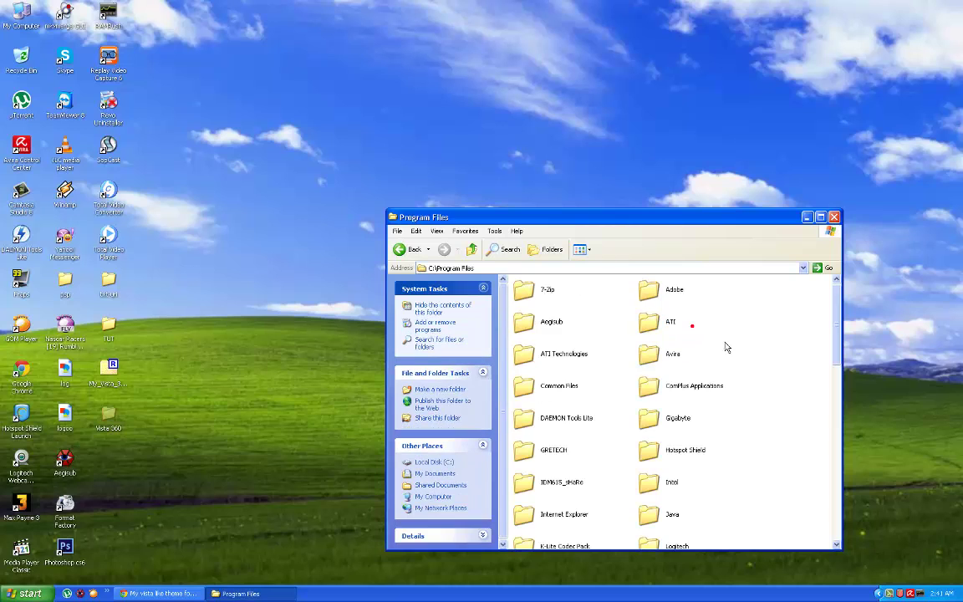
{"action": "left_click", "coordinate": [399, 249]}
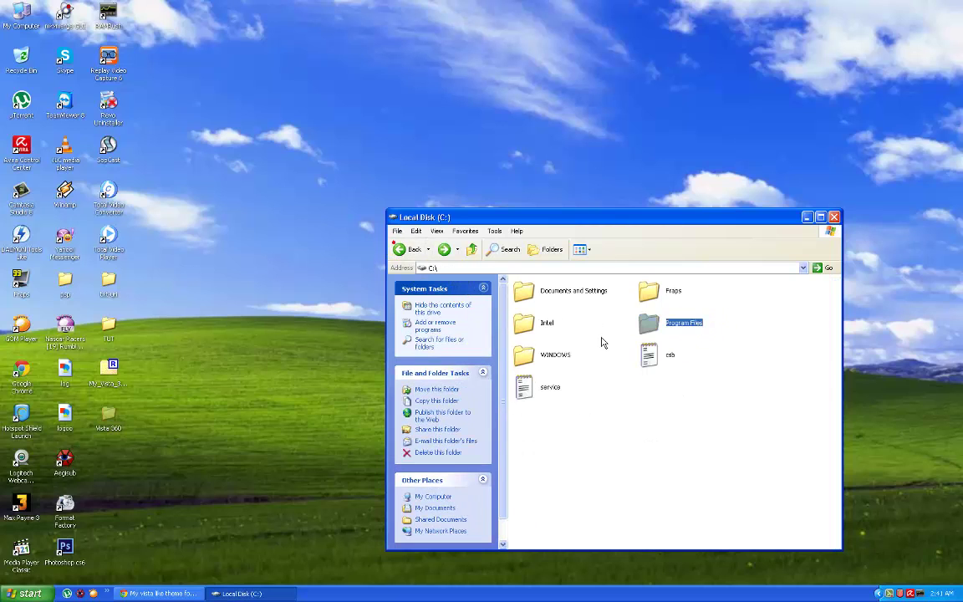
{"action": "double_click", "coordinate": [555, 355]}
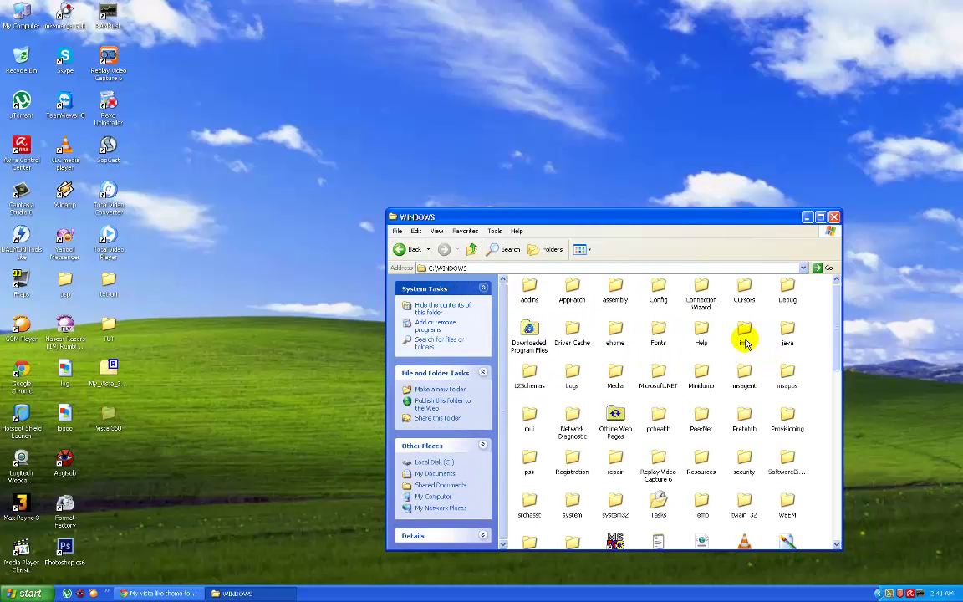
{"action": "left_click", "coordinate": [701, 458]}
{"action": "double_click", "coordinate": [701, 458]}
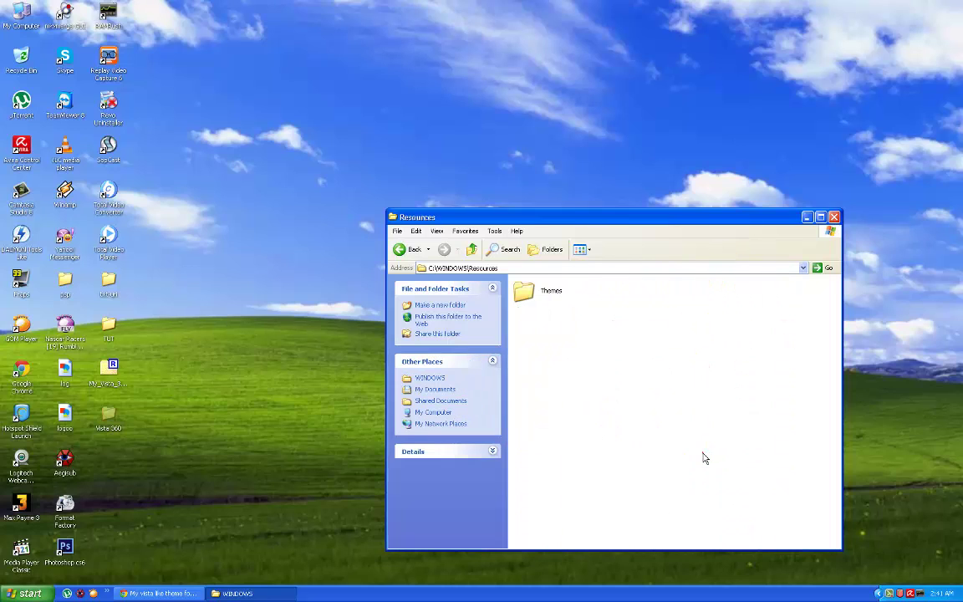
{"action": "double_click", "coordinate": [548, 297]}
{"action": "right_click", "coordinate": [679, 332]}
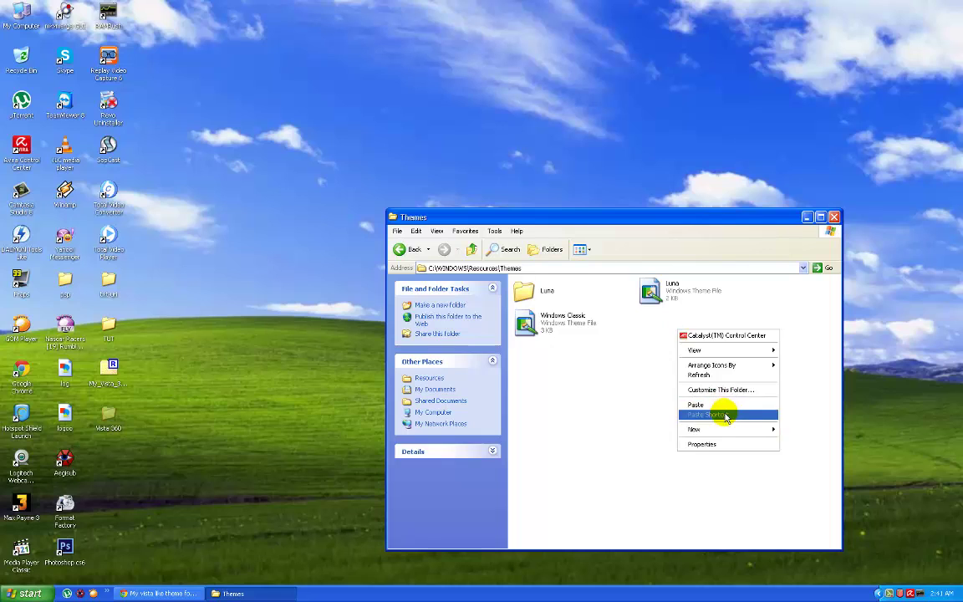
{"action": "left_click", "coordinate": [725, 405]}
Check the contents of the Vista 360 folder inside Themes and close its window
{"action": "double_click", "coordinate": [664, 322]}
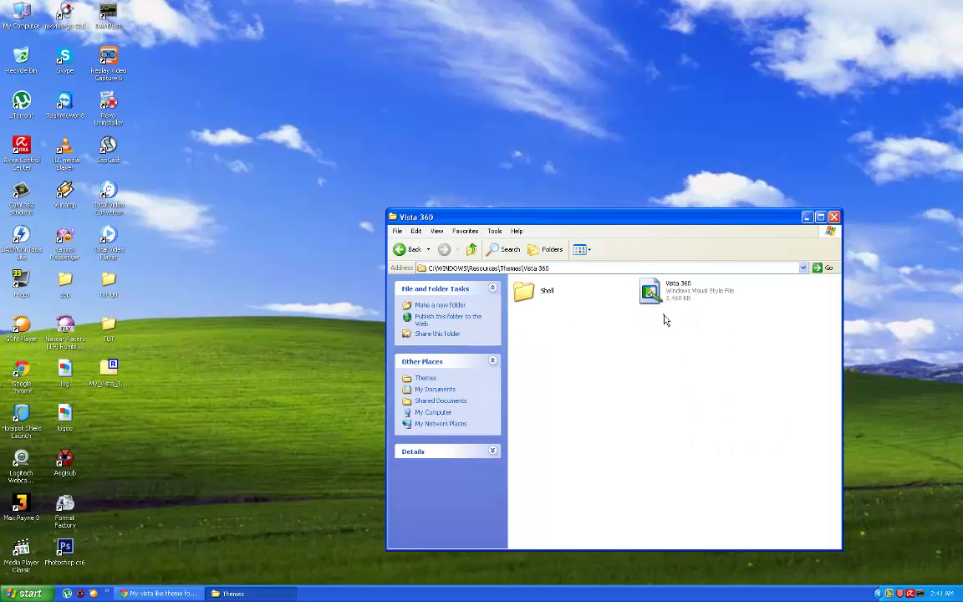
{"action": "left_click", "coordinate": [821, 217]}
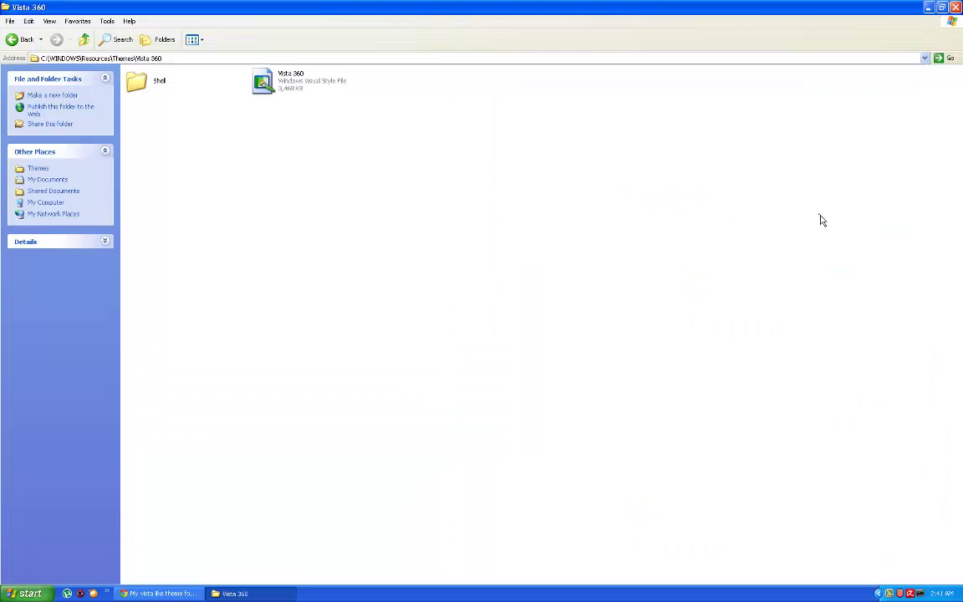
{"action": "left_click", "coordinate": [929, 7]}
{"action": "right_click", "coordinate": [384, 248]}
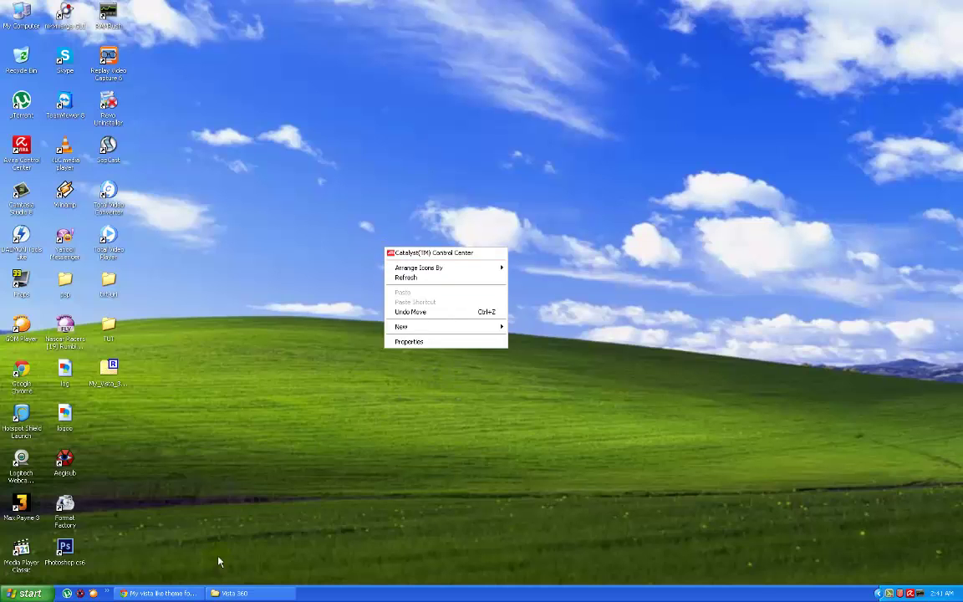
{"action": "right_click", "coordinate": [234, 593]}
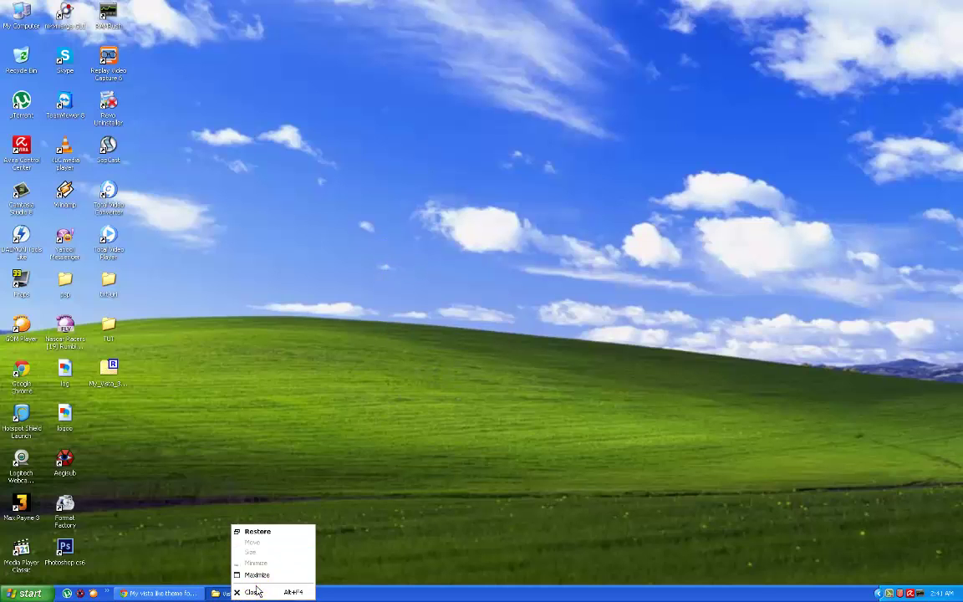
{"action": "left_click", "coordinate": [254, 592]}
Open the desktop's Display Properties and choose VistaVG as the windows and buttons style in the appearance settings
{"action": "right_click", "coordinate": [314, 68]}
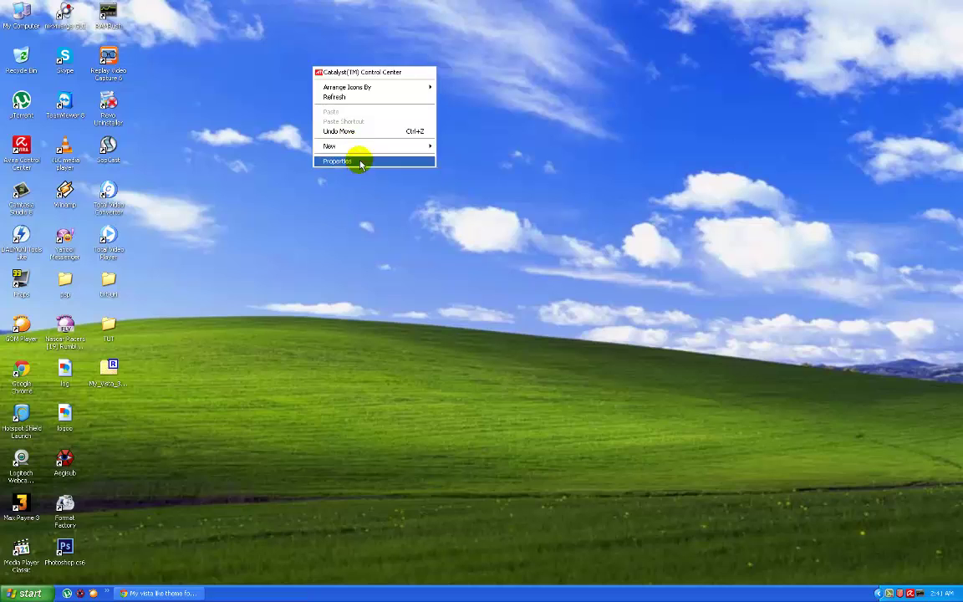
{"action": "left_click", "coordinate": [361, 162]}
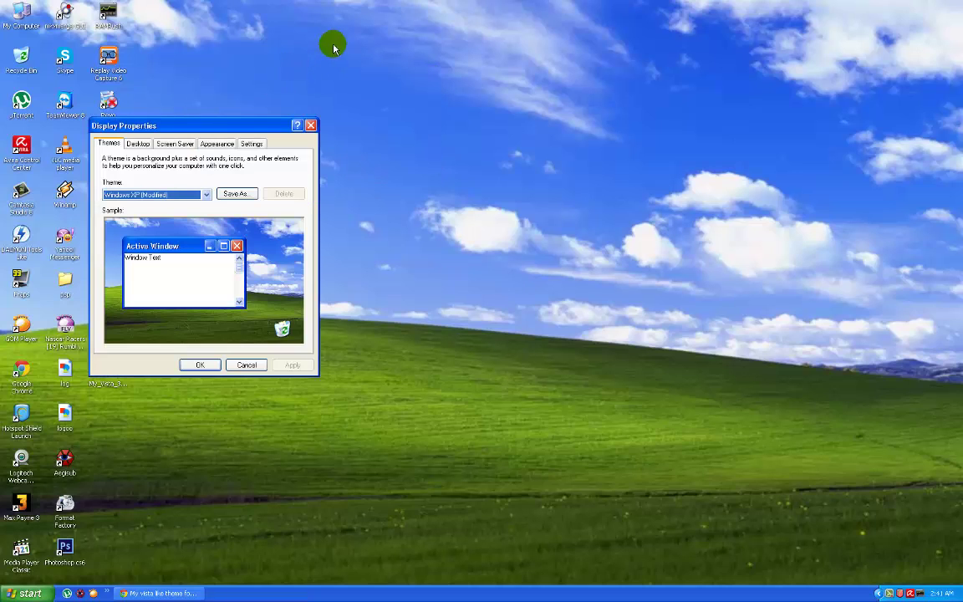
{"action": "left_click_drag", "start_coordinate": [237, 124], "coordinate": [526, 148]}
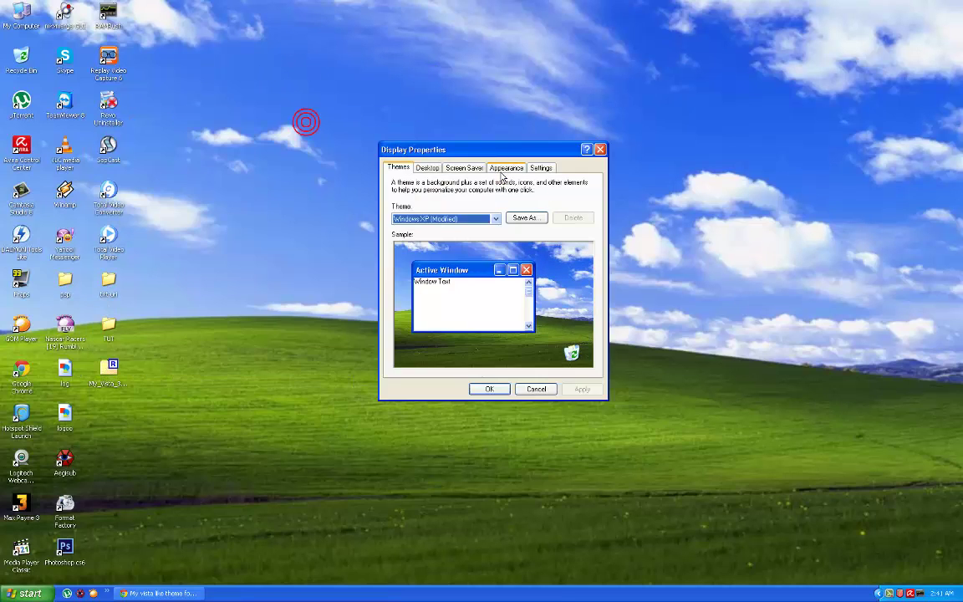
{"action": "left_click", "coordinate": [506, 168]}
{"action": "left_click", "coordinate": [447, 311]}
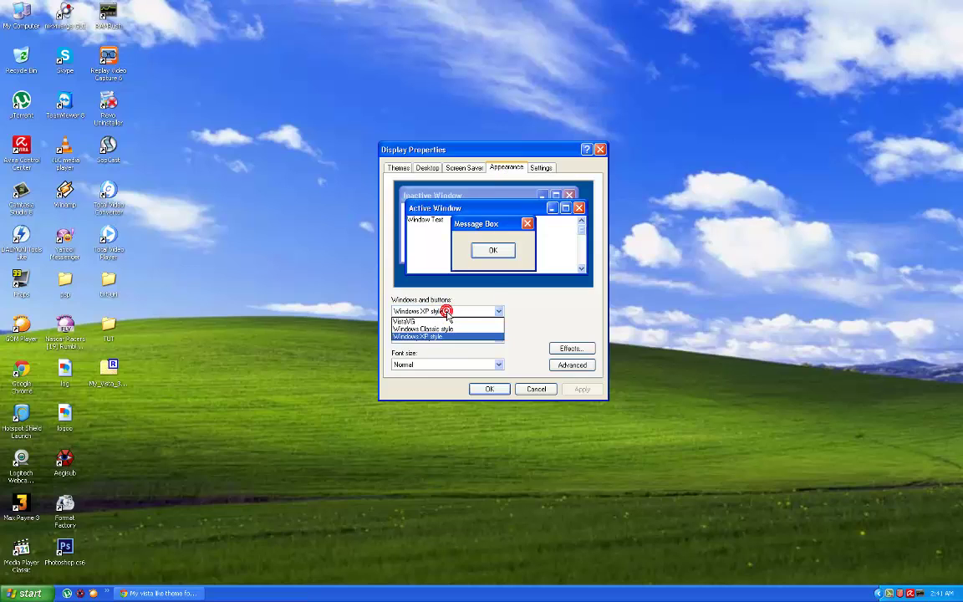
{"action": "left_click", "coordinate": [439, 321]}
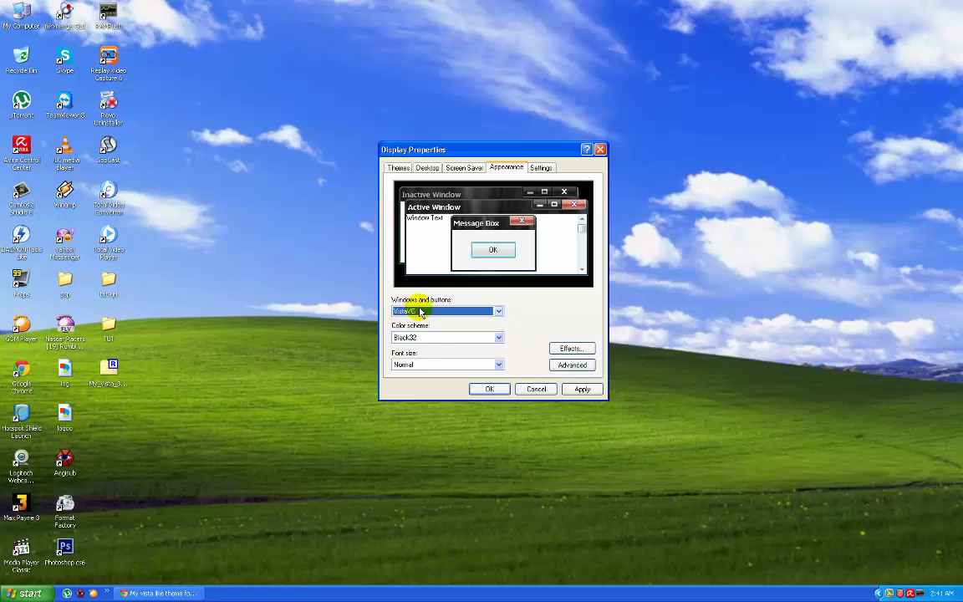
{"action": "left_click", "coordinate": [418, 309]}
{"action": "left_click", "coordinate": [424, 321]}
Try the Black322 color scheme, then set the scheme to Black32 with the Normal font size
{"action": "left_click", "coordinate": [430, 336]}
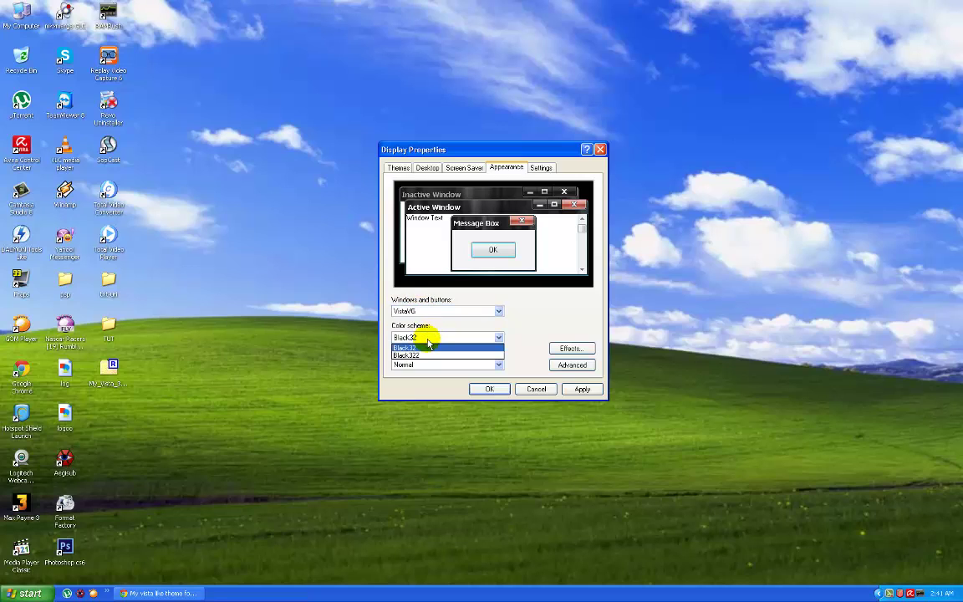
{"action": "left_click", "coordinate": [425, 347]}
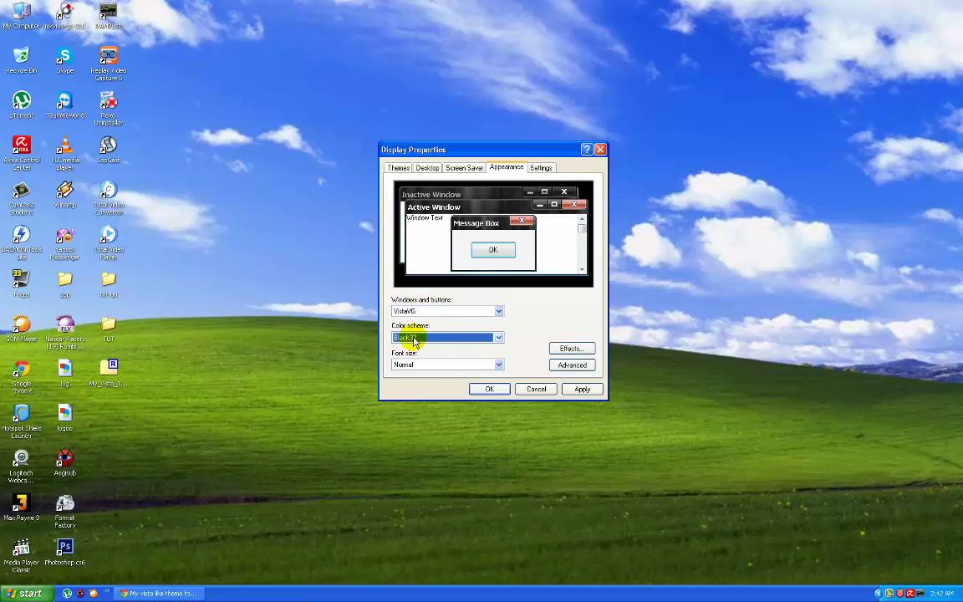
{"action": "left_click", "coordinate": [425, 338]}
{"action": "left_click", "coordinate": [424, 352]}
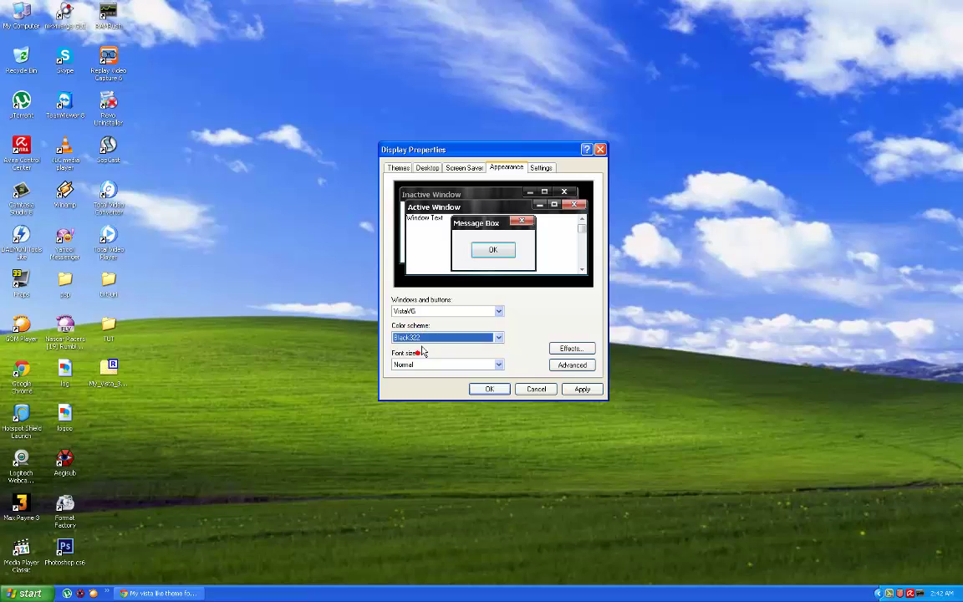
{"action": "left_click", "coordinate": [430, 338]}
{"action": "left_click", "coordinate": [439, 346]}
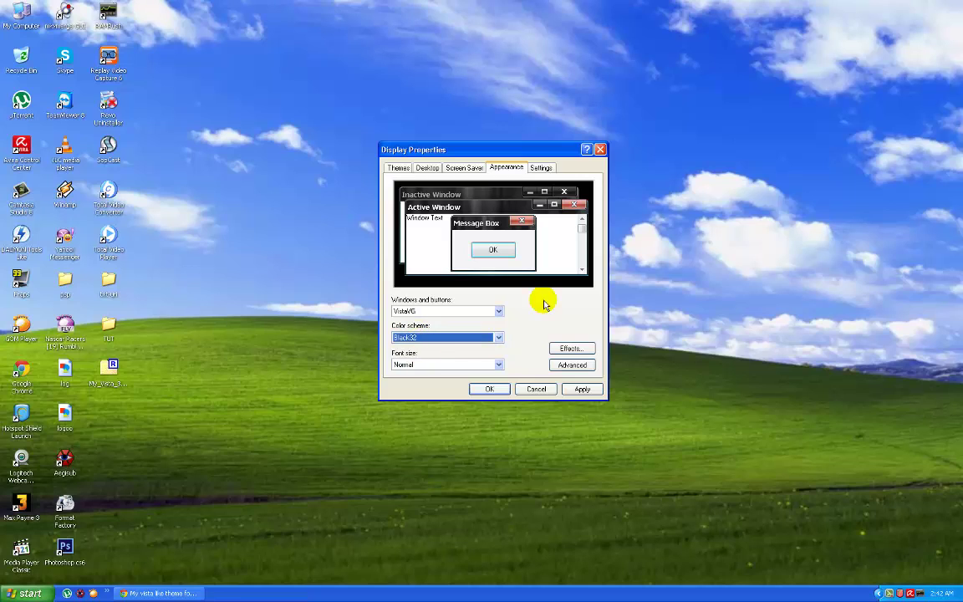
{"action": "left_click", "coordinate": [472, 365]}
{"action": "left_click", "coordinate": [424, 374]}
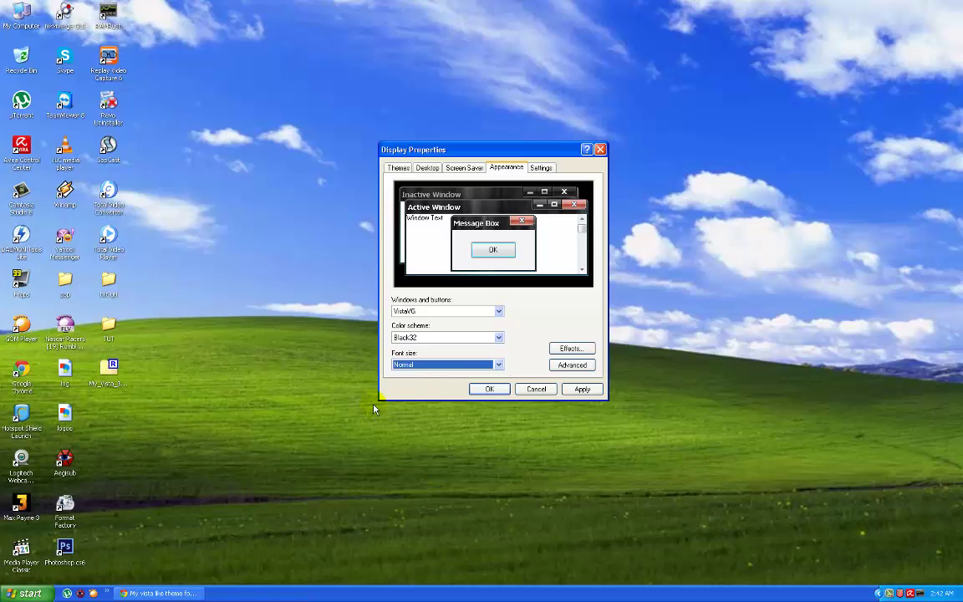
Apply the VistaVG appearance, close Display Properties and refresh the desktop
{"action": "left_click", "coordinate": [583, 389]}
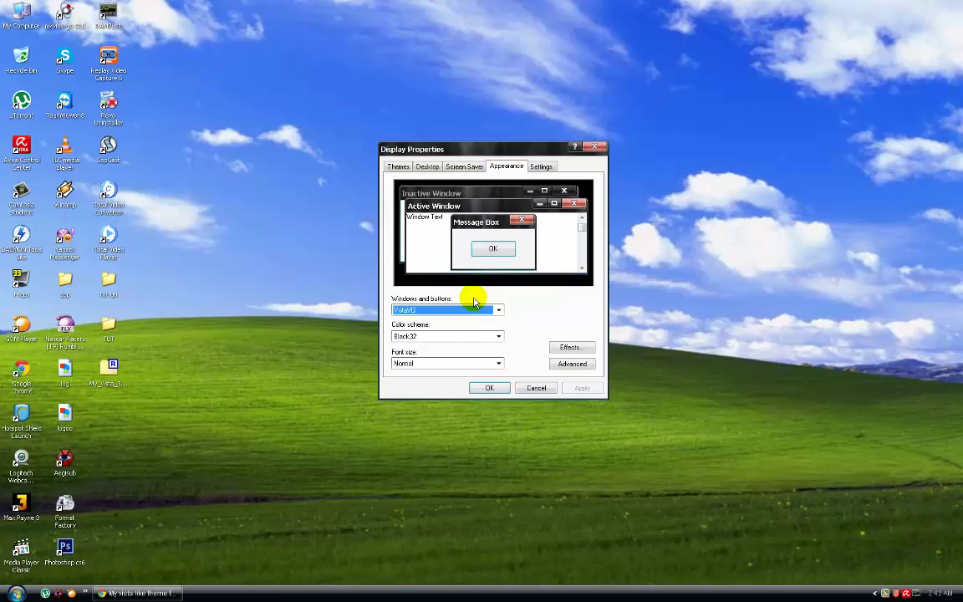
{"action": "left_click", "coordinate": [490, 386]}
{"action": "right_click", "coordinate": [479, 282]}
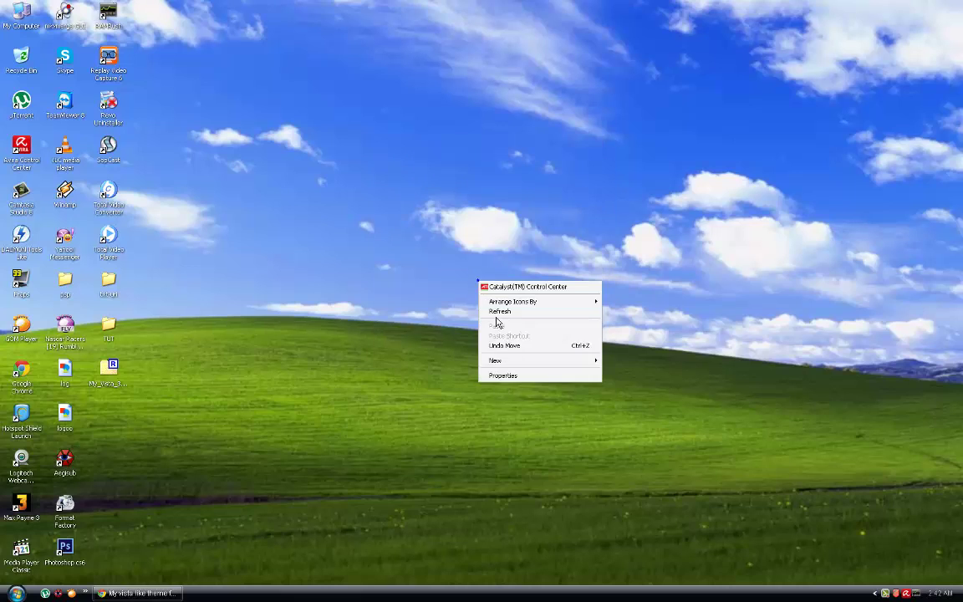
{"action": "left_click", "coordinate": [527, 313]}
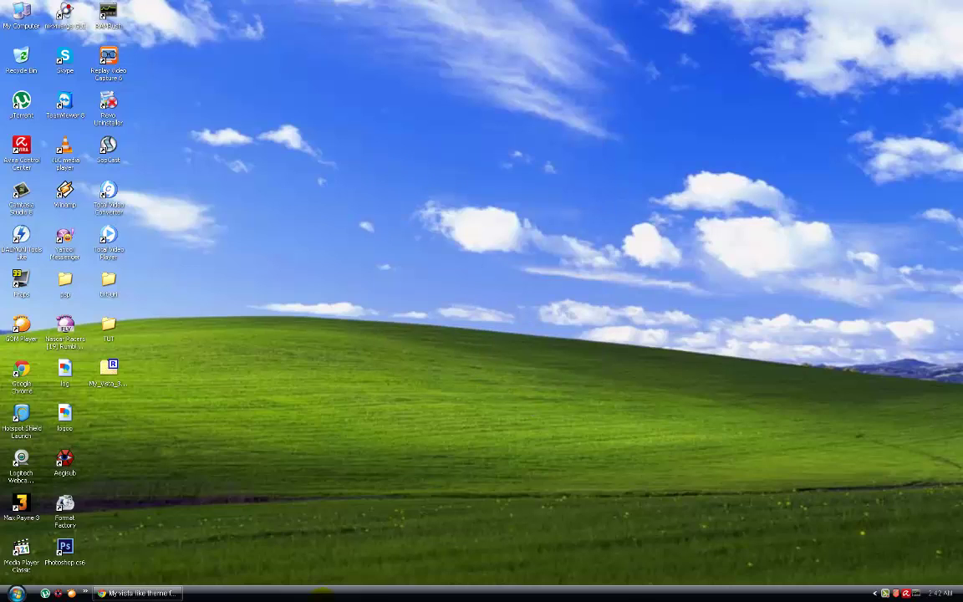
Inspect the Start menu in the new style and bring the deviantART theme page in Chrome back up
{"action": "left_click", "coordinate": [16, 594]}
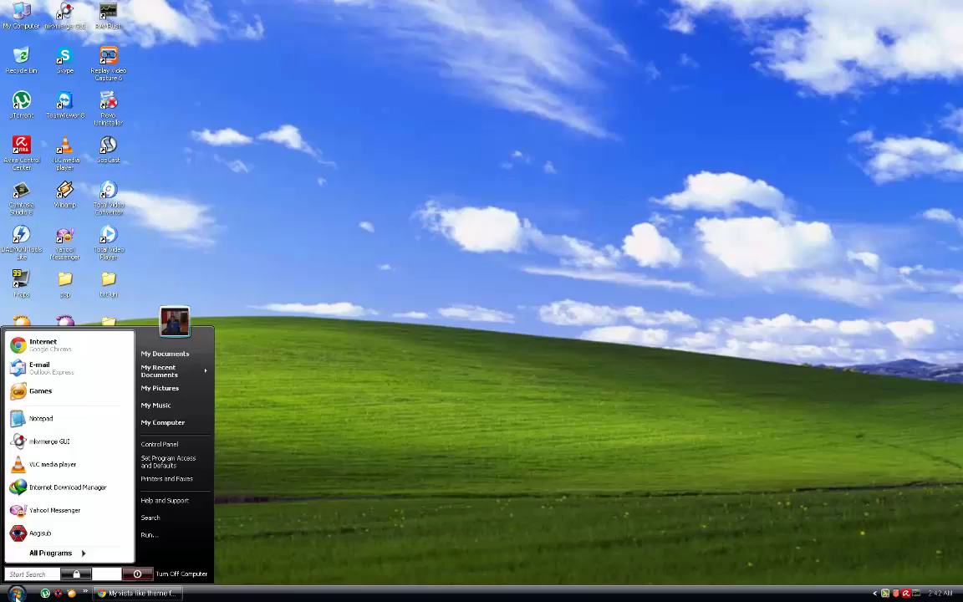
{"action": "left_click", "coordinate": [16, 593]}
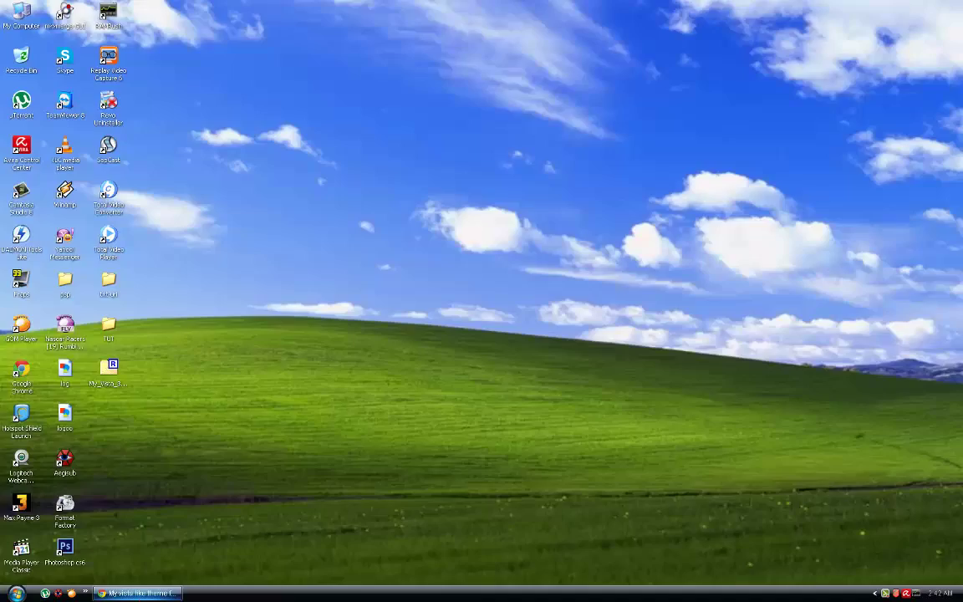
{"action": "left_click", "coordinate": [138, 593]}
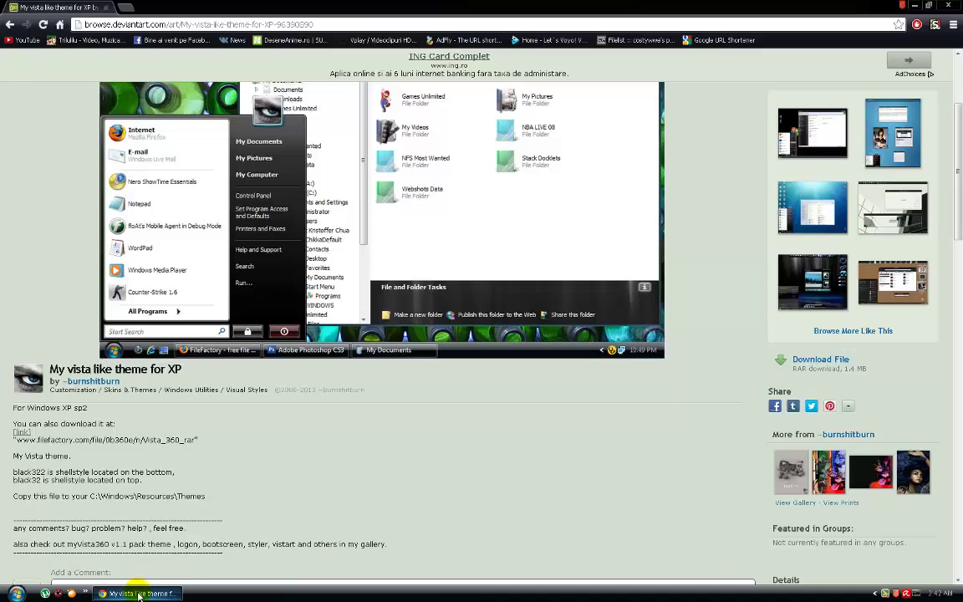
{"action": "left_click", "coordinate": [138, 592]}
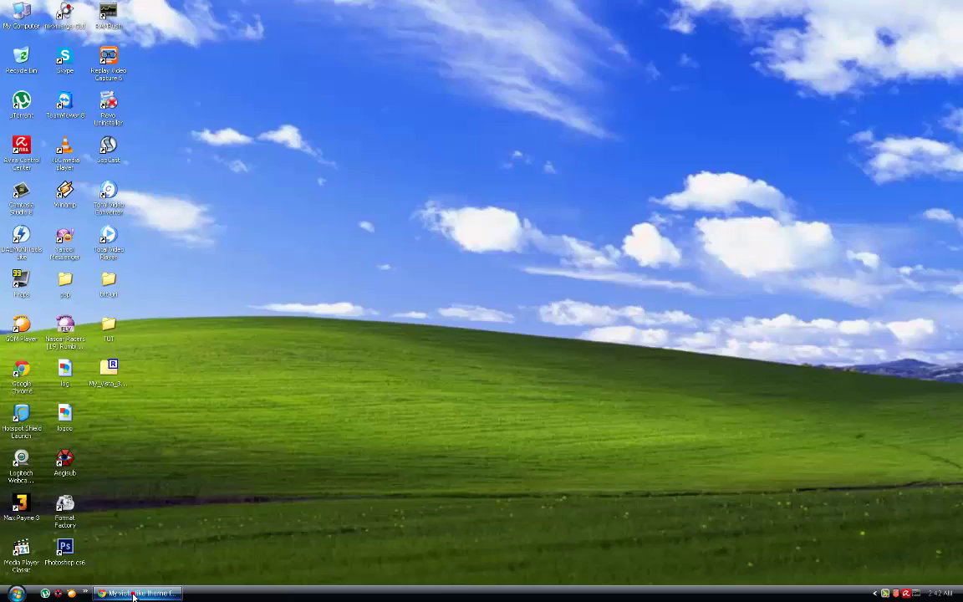
{"action": "left_click", "coordinate": [138, 593]}
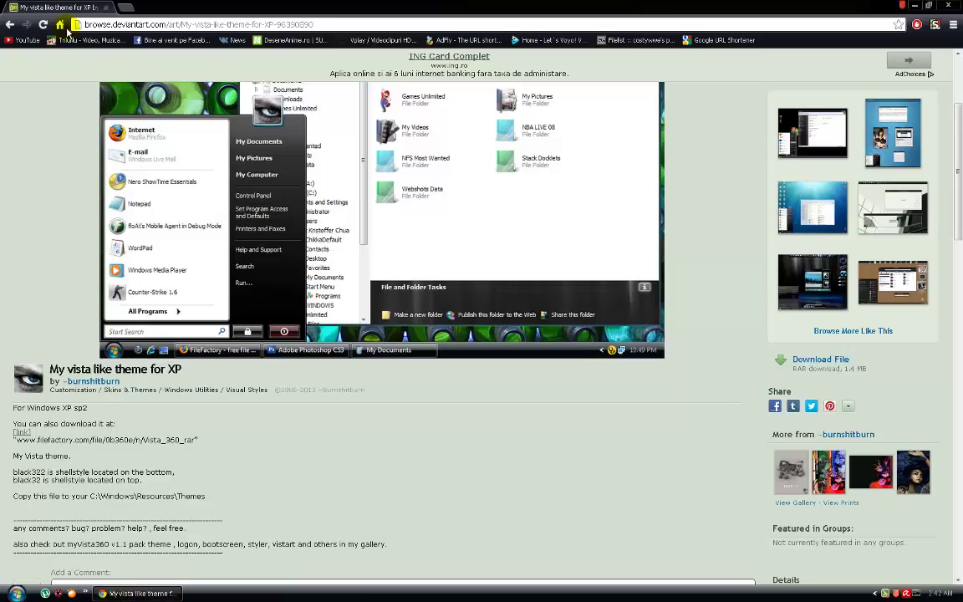
Return to the deviantART search results, view the VistaVG Black for Windows XP theme page and close the browser
{"action": "left_click", "coordinate": [9, 25]}
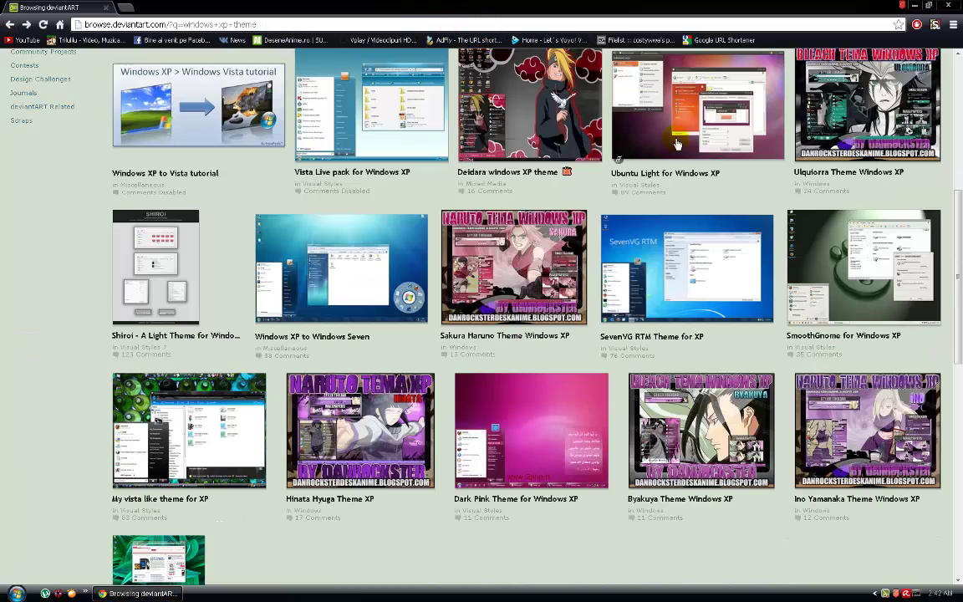
{"action": "scroll", "coordinate": [729, 210], "scroll_direction": "down", "scroll_amount": 4}
{"action": "scroll", "coordinate": [735, 198], "scroll_direction": "up", "scroll_amount": 9}
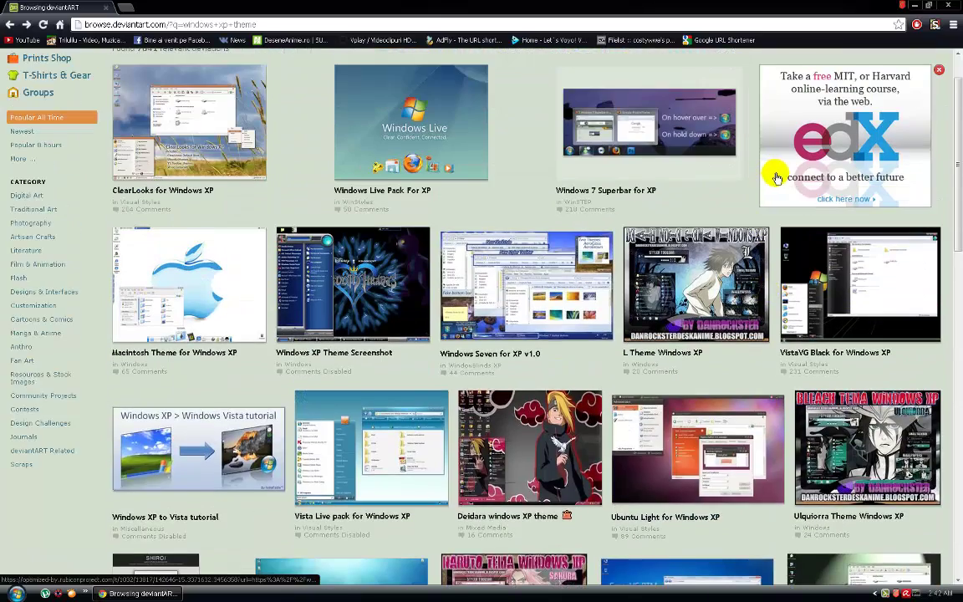
{"action": "scroll", "coordinate": [776, 177], "scroll_direction": "up", "scroll_amount": 1}
{"action": "left_click", "coordinate": [803, 318]}
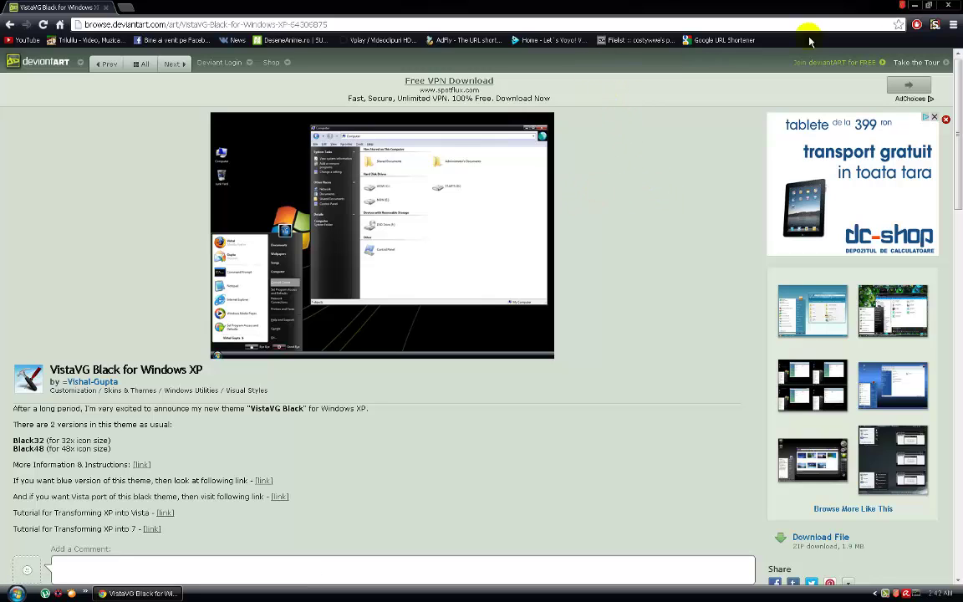
{"action": "left_click", "coordinate": [951, 5]}
{"action": "right_click", "coordinate": [569, 201]}
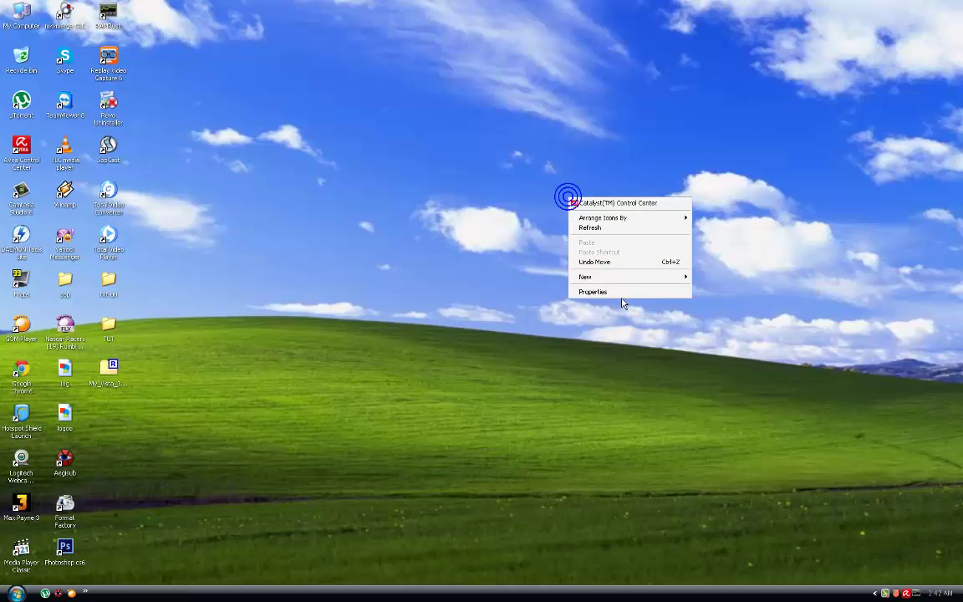
{"action": "left_click", "coordinate": [628, 226]}
{"action": "right_click", "coordinate": [538, 339]}
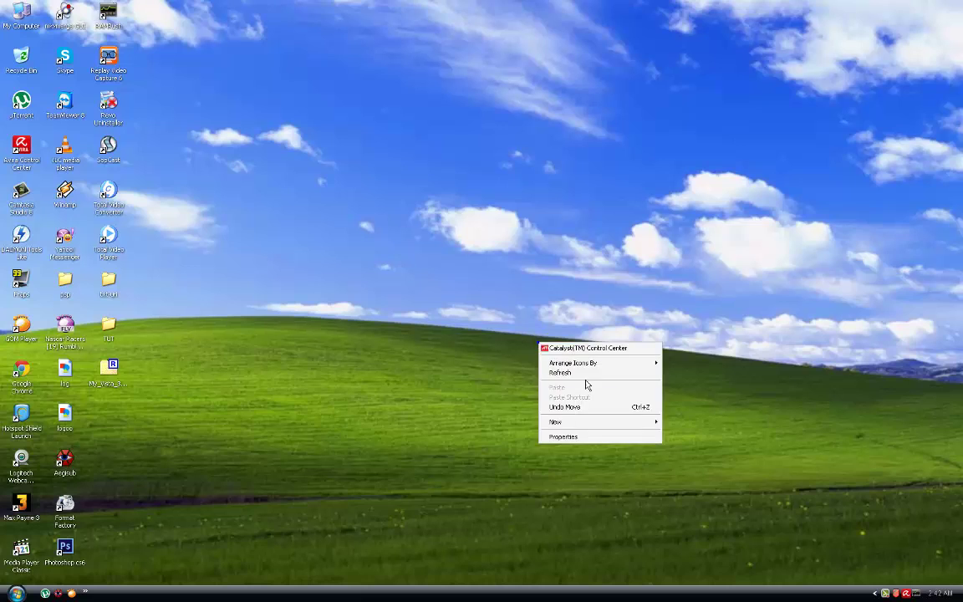
{"action": "left_click", "coordinate": [619, 374]}
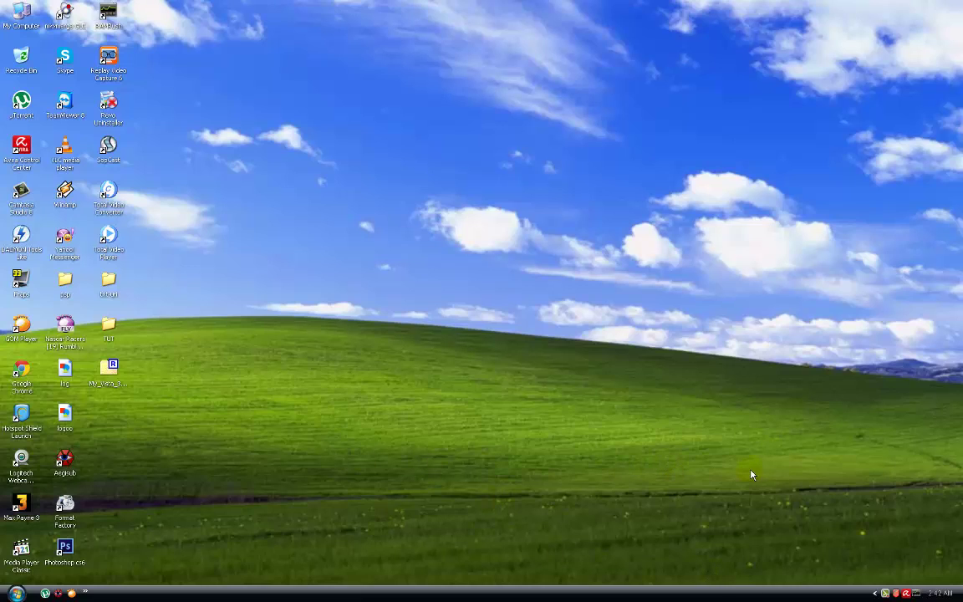
{"action": "right_click", "coordinate": [526, 365]}
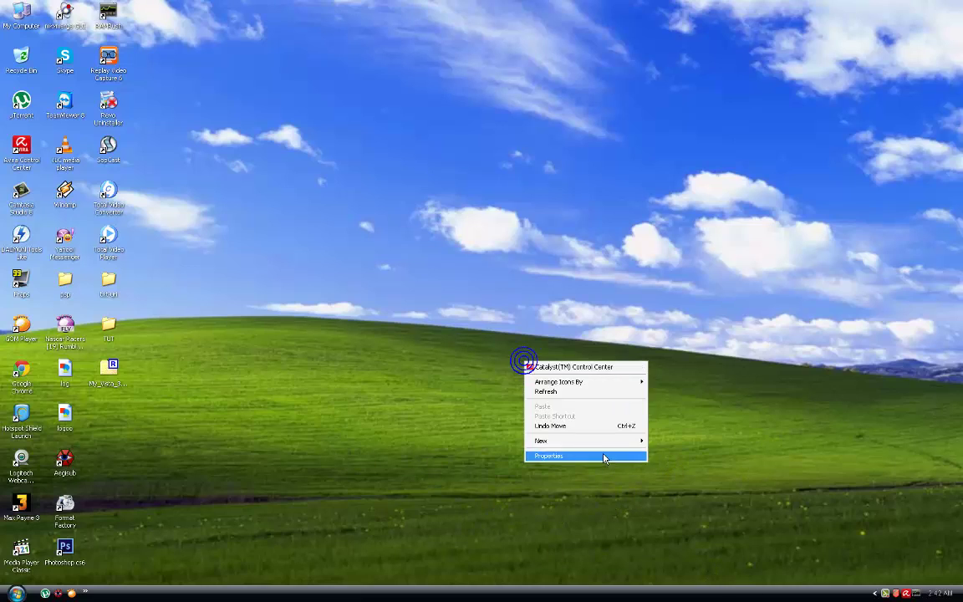
{"action": "left_click", "coordinate": [609, 396]}
Set the windows and buttons style to Windows XP style in Display Properties, apply it, close the dialog and refresh the desktop
{"action": "right_click", "coordinate": [507, 301]}
{"action": "left_click", "coordinate": [574, 396]}
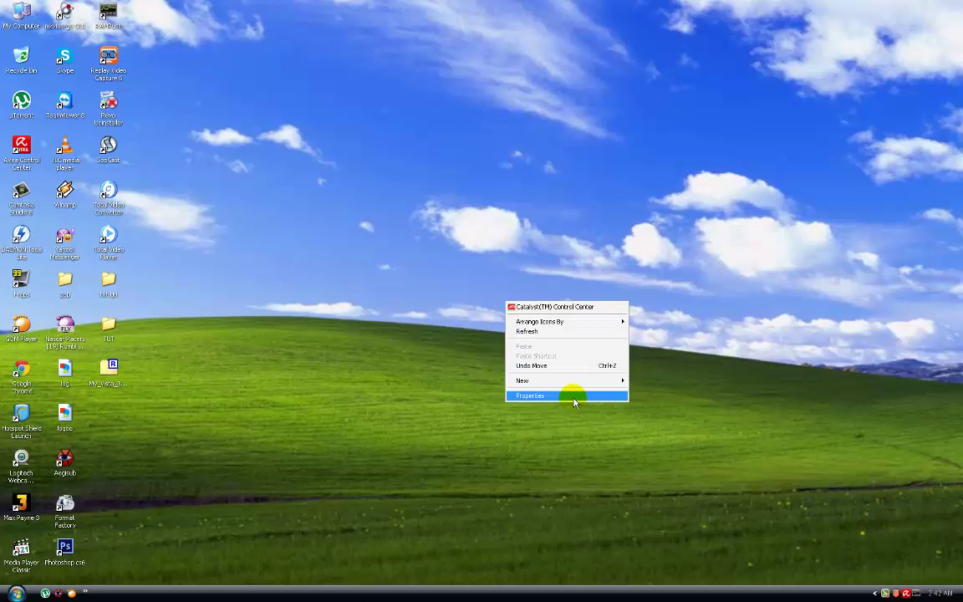
{"action": "left_click_drag", "start_coordinate": [186, 147], "coordinate": [481, 187]}
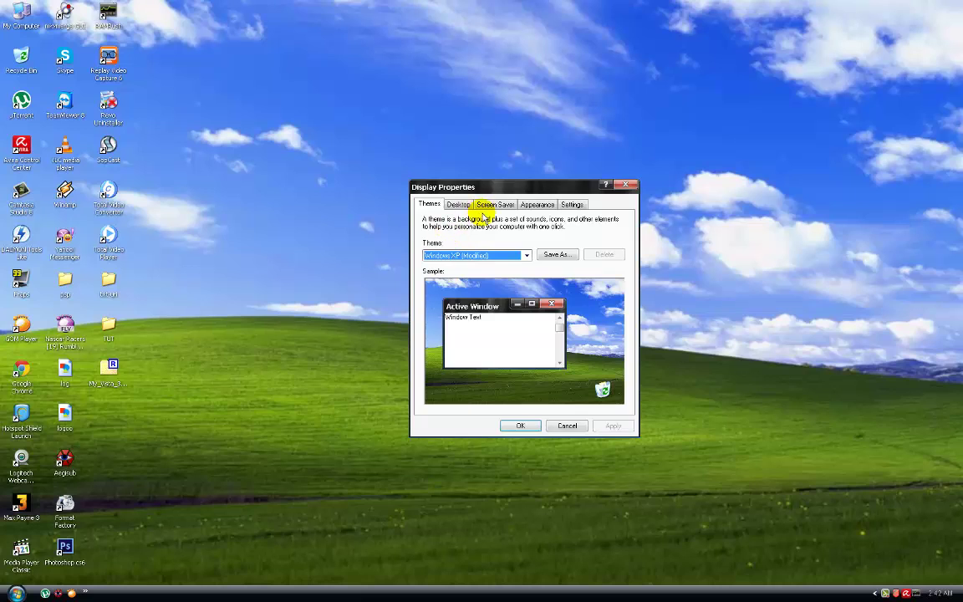
{"action": "left_click", "coordinate": [539, 204]}
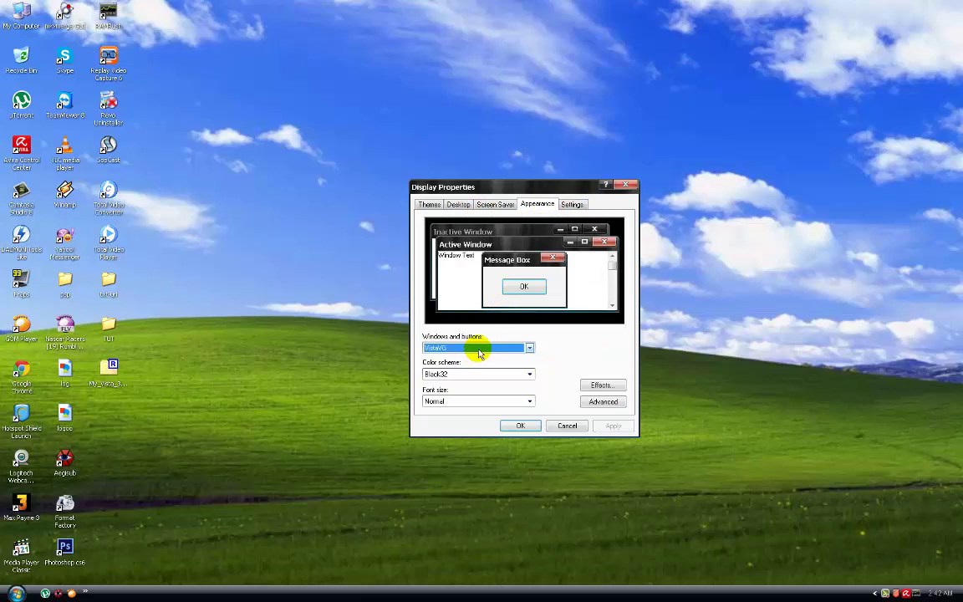
{"action": "left_click", "coordinate": [481, 347]}
{"action": "left_click", "coordinate": [473, 373]}
{"action": "left_click", "coordinate": [488, 347]}
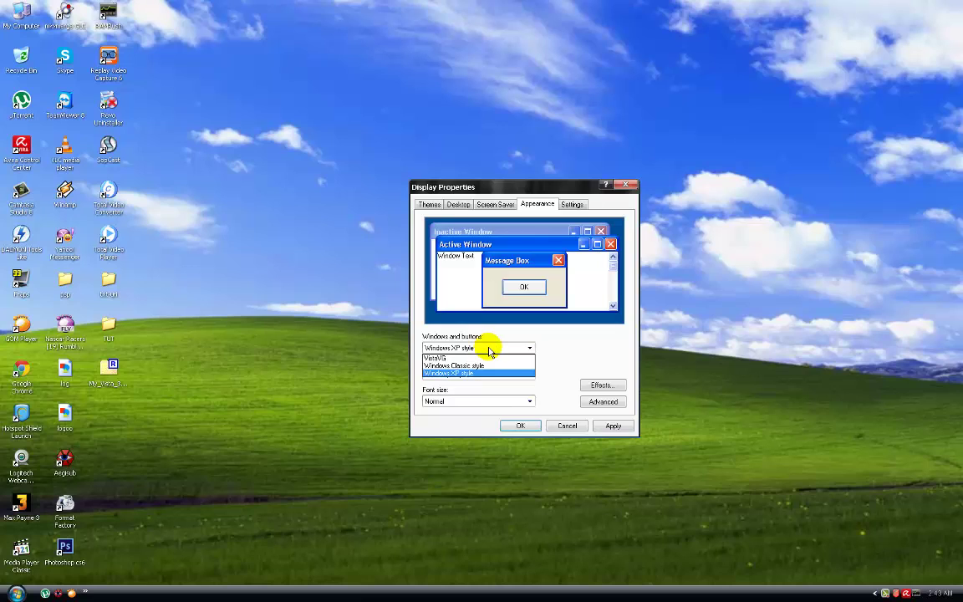
{"action": "left_click", "coordinate": [500, 350]}
{"action": "left_click", "coordinate": [614, 425]}
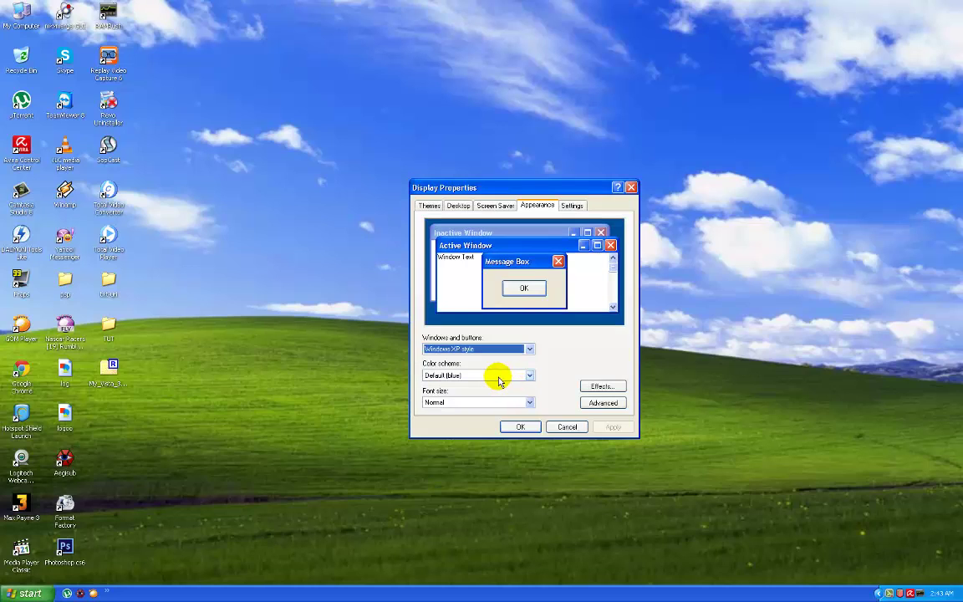
{"action": "left_click", "coordinate": [520, 426]}
{"action": "right_click", "coordinate": [509, 290]}
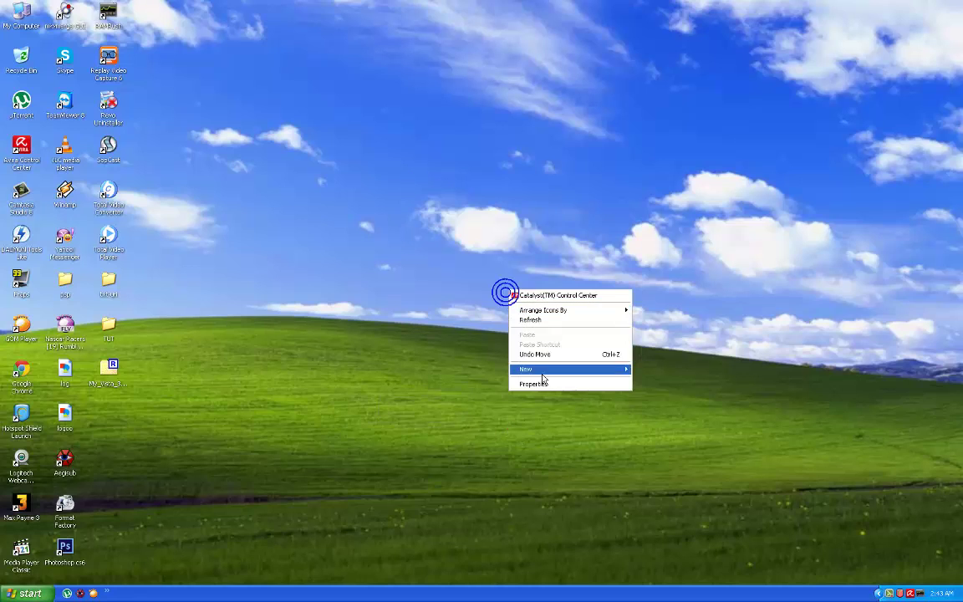
{"action": "left_click", "coordinate": [565, 322]}
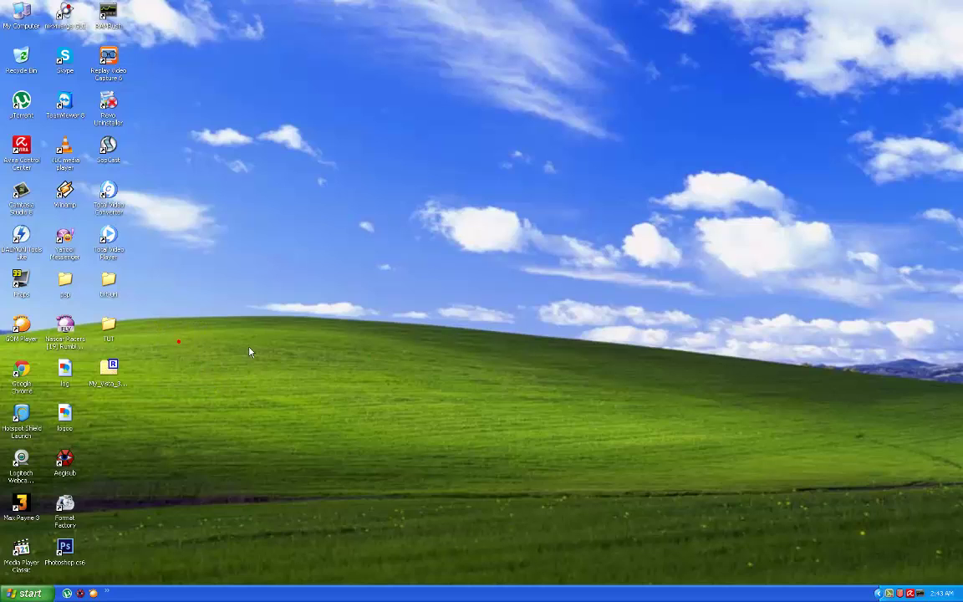
Open C:\WINDOWS\Resources\Themes from My Computer and delete the Vista 360 theme folder
{"action": "double_click", "coordinate": [10, 10]}
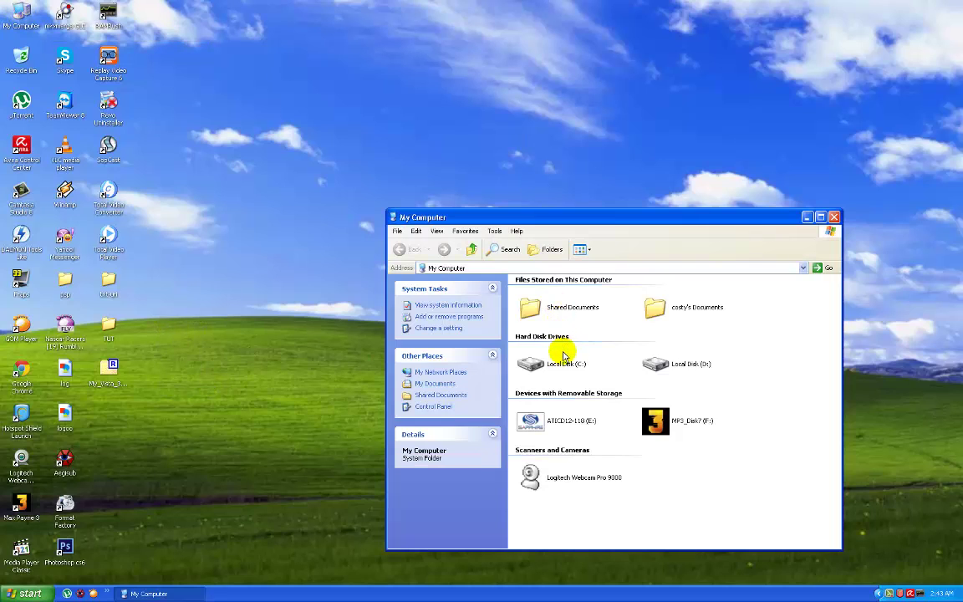
{"action": "double_click", "coordinate": [558, 360]}
{"action": "double_click", "coordinate": [674, 328]}
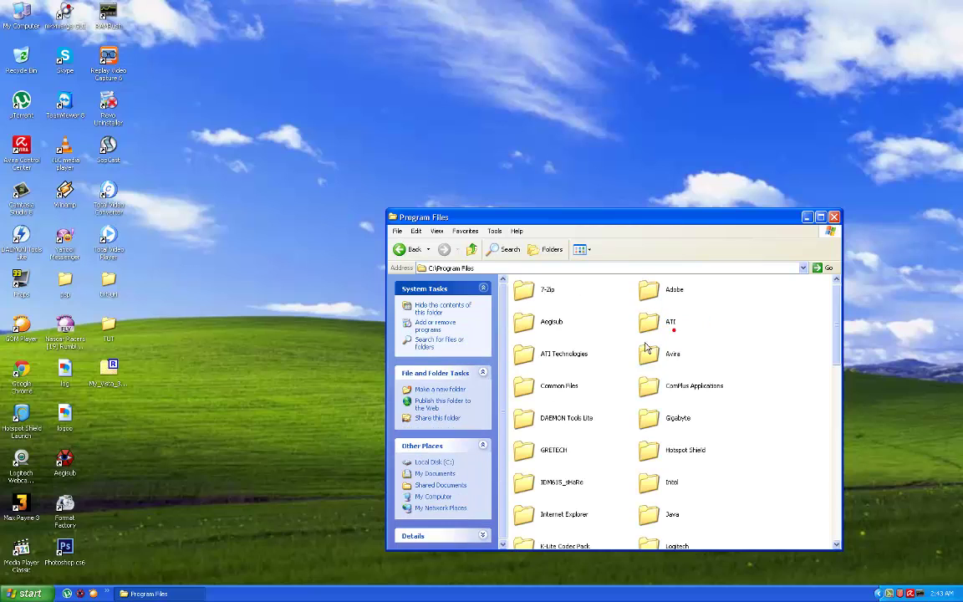
{"action": "left_click", "coordinate": [402, 249]}
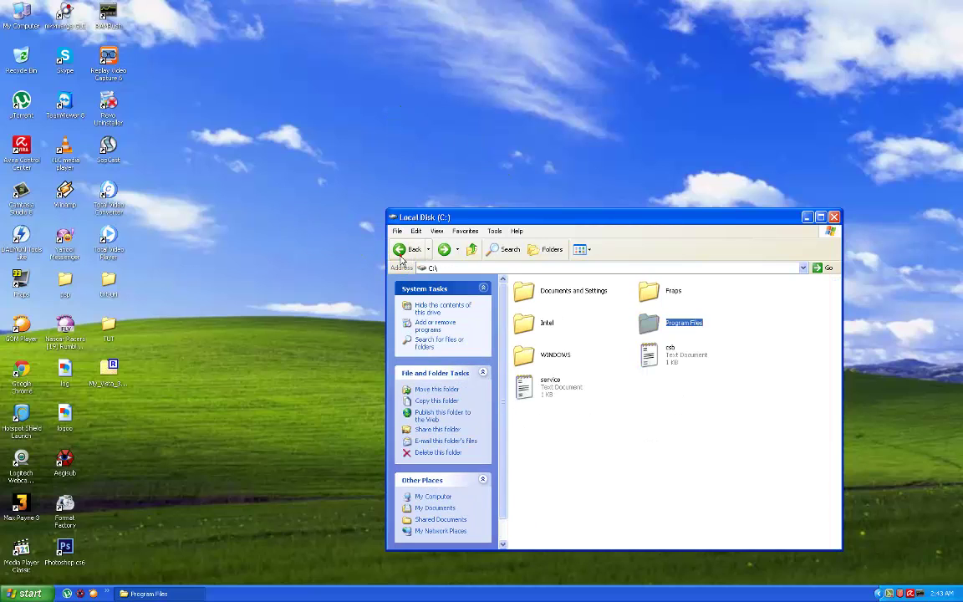
{"action": "double_click", "coordinate": [553, 357]}
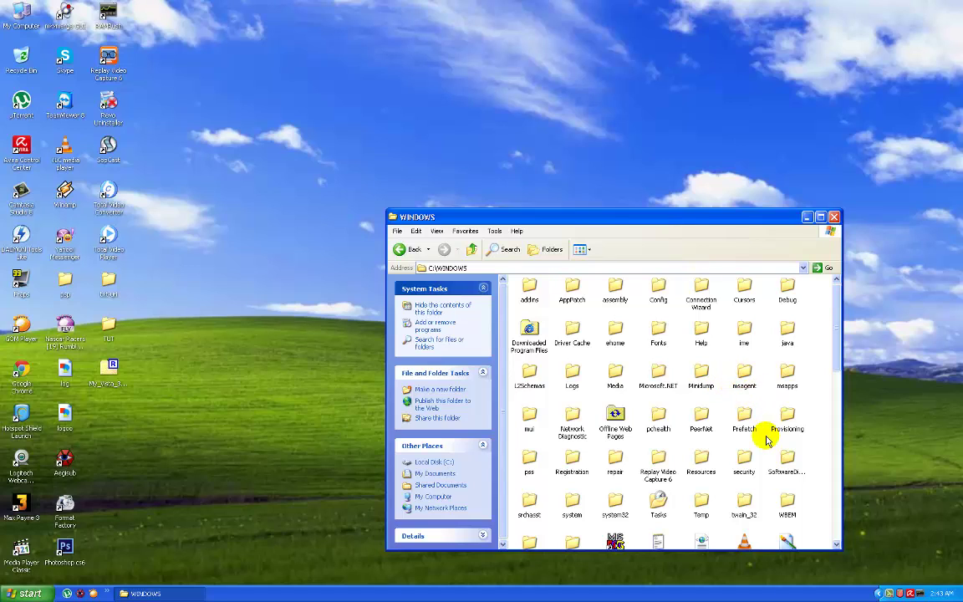
{"action": "double_click", "coordinate": [703, 463]}
{"action": "double_click", "coordinate": [550, 292]}
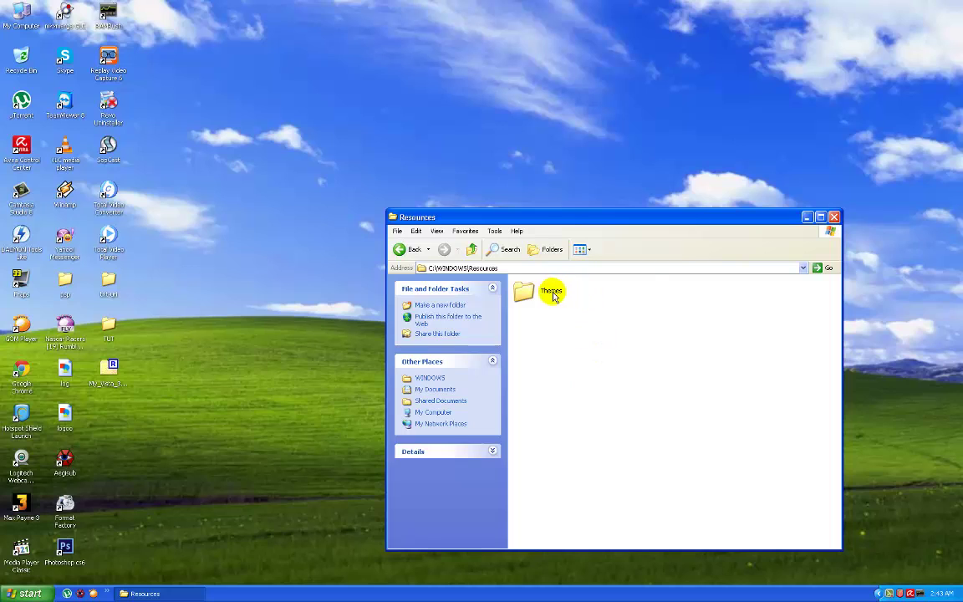
{"action": "left_click", "coordinate": [676, 326]}
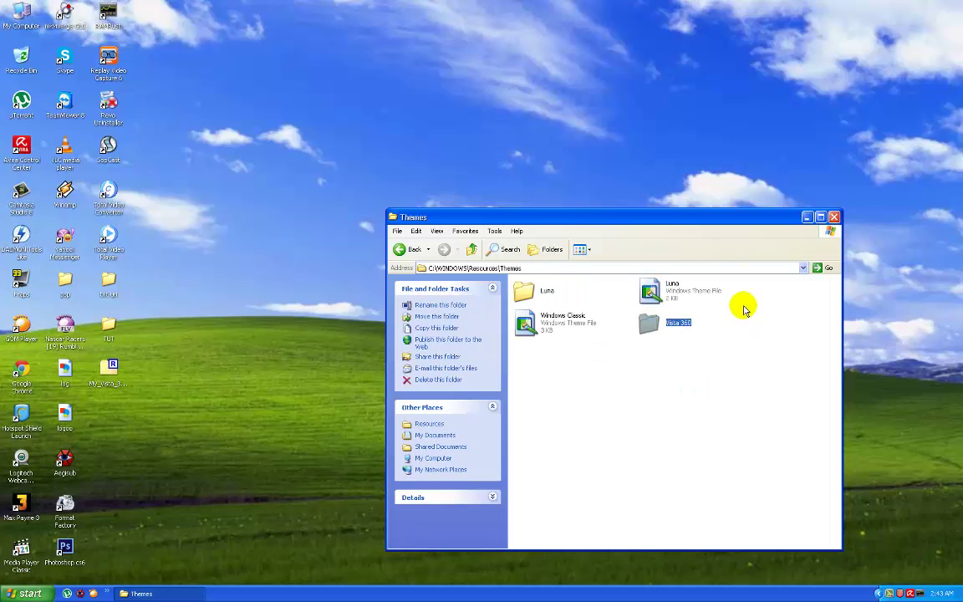
{"action": "key", "text": "Delete"}
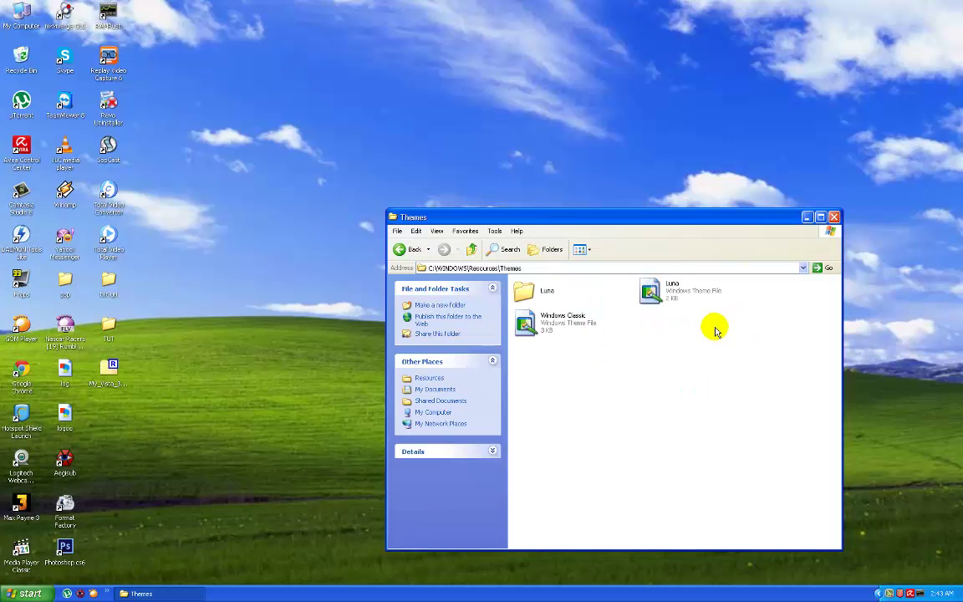
Empty the Recycle Bin and close the Themes folder window
{"action": "right_click", "coordinate": [21, 56]}
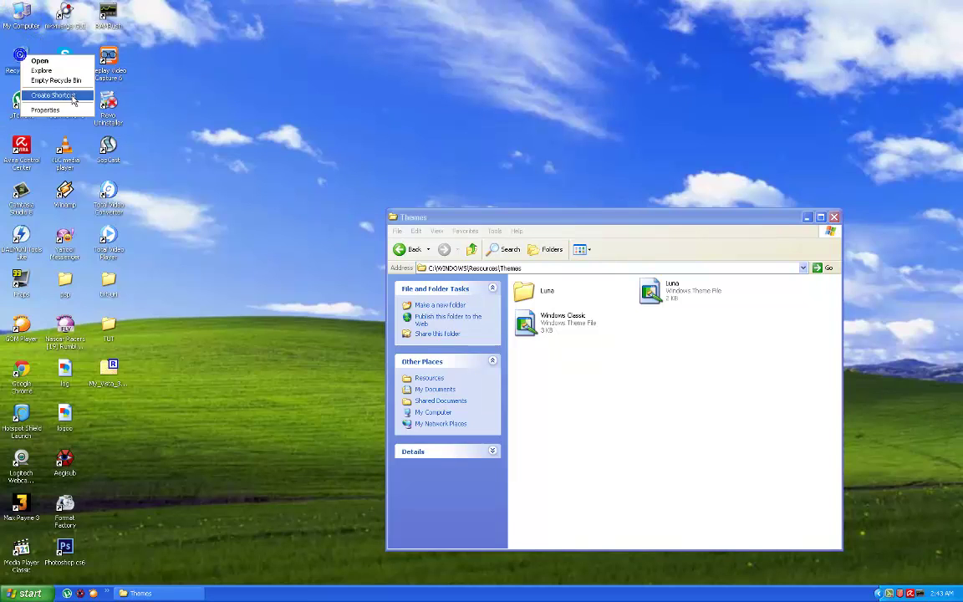
{"action": "left_click", "coordinate": [51, 92]}
{"action": "left_click", "coordinate": [535, 314]}
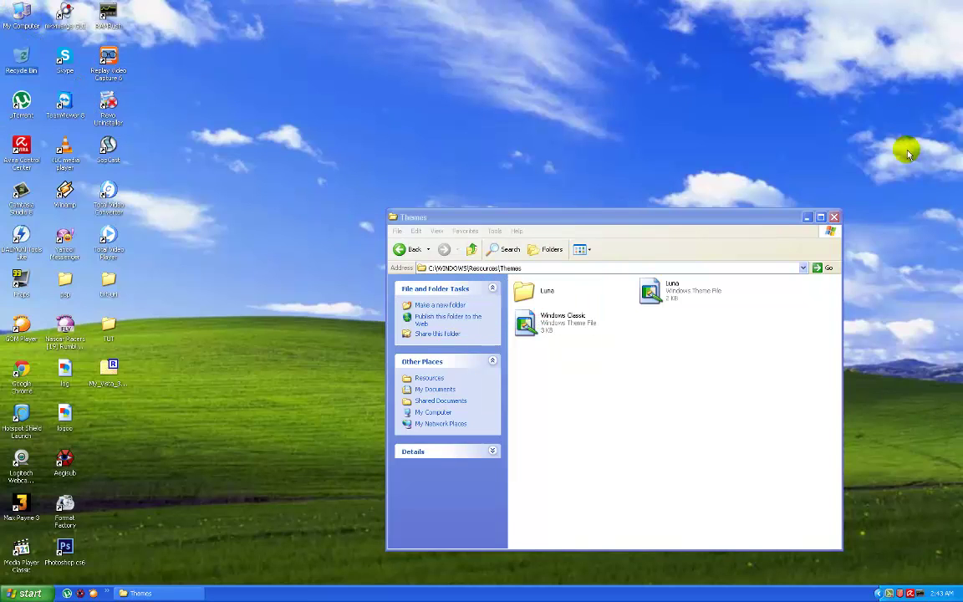
{"action": "left_click", "coordinate": [835, 217]}
{"action": "left_click_drag", "start_coordinate": [478, 203], "coordinate": [893, 371]}
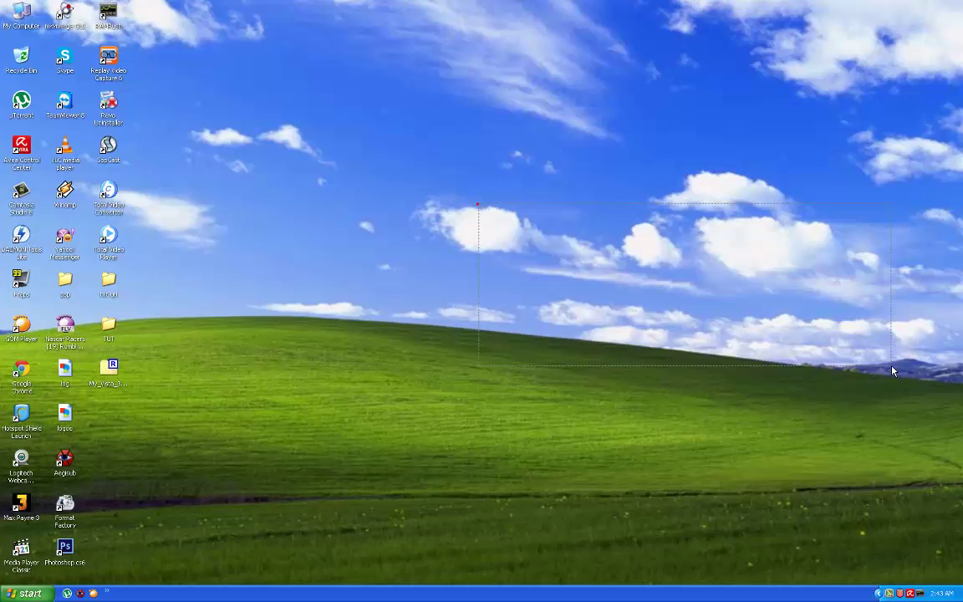
{"action": "right_click", "coordinate": [721, 213]}
{"action": "left_click", "coordinate": [759, 244]}
{"action": "right_click", "coordinate": [710, 317]}
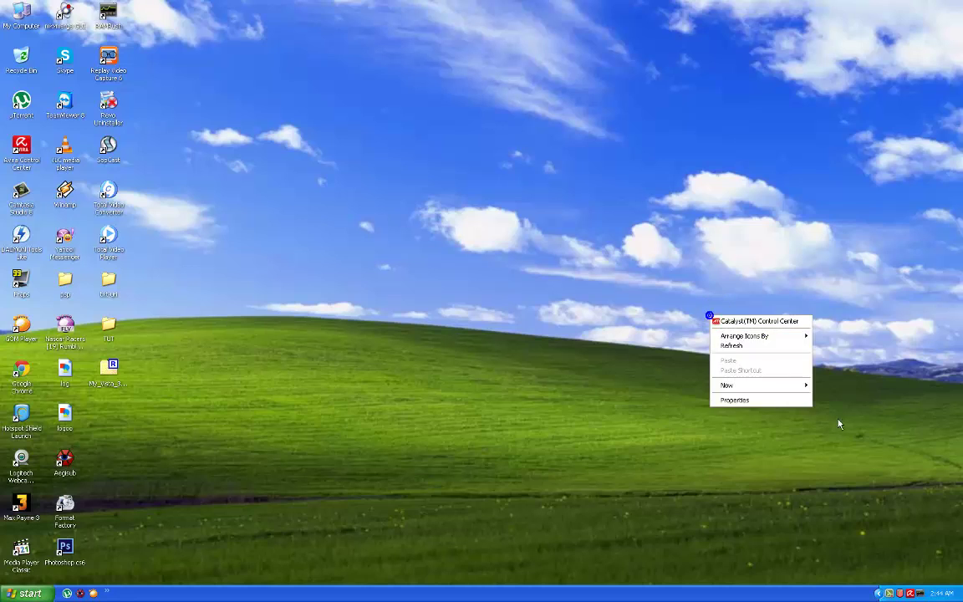
{"action": "left_click", "coordinate": [768, 344]}
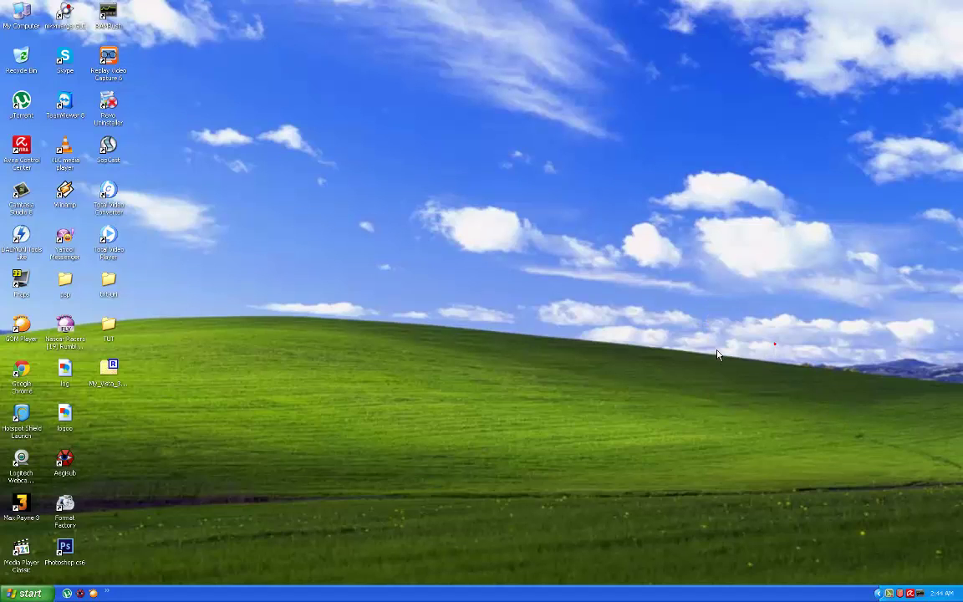
Check the available windows and buttons styles in Display Properties, close the dialog and refresh the desktop
{"action": "right_click", "coordinate": [657, 332]}
{"action": "left_click", "coordinate": [684, 412]}
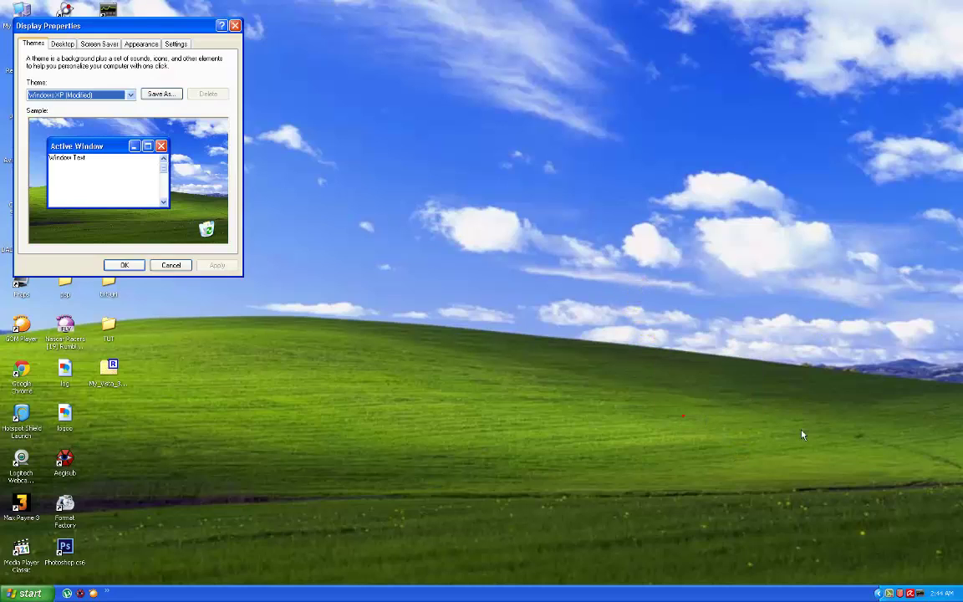
{"action": "left_click", "coordinate": [139, 44]}
{"action": "left_click", "coordinate": [106, 188]}
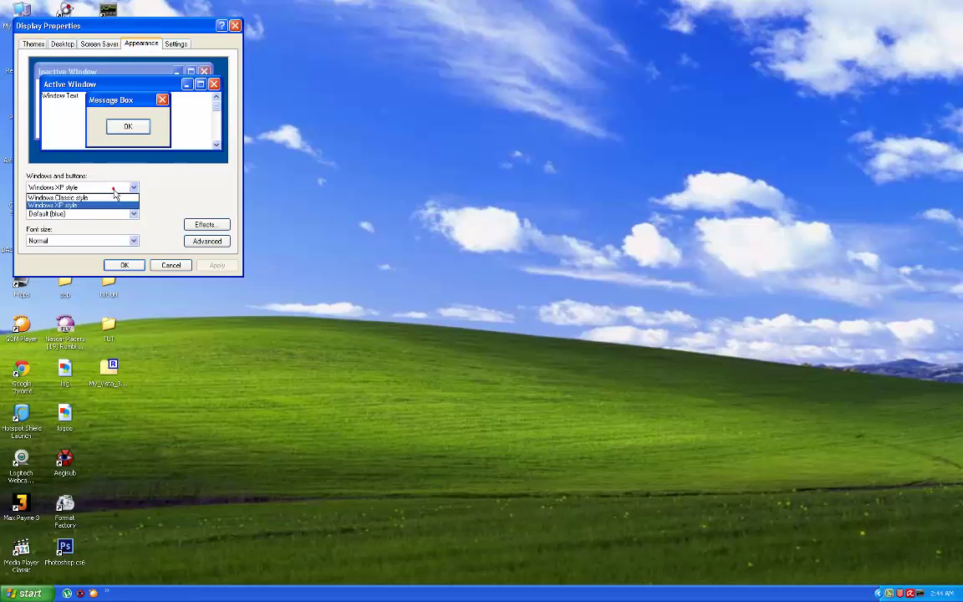
{"action": "left_click", "coordinate": [114, 192]}
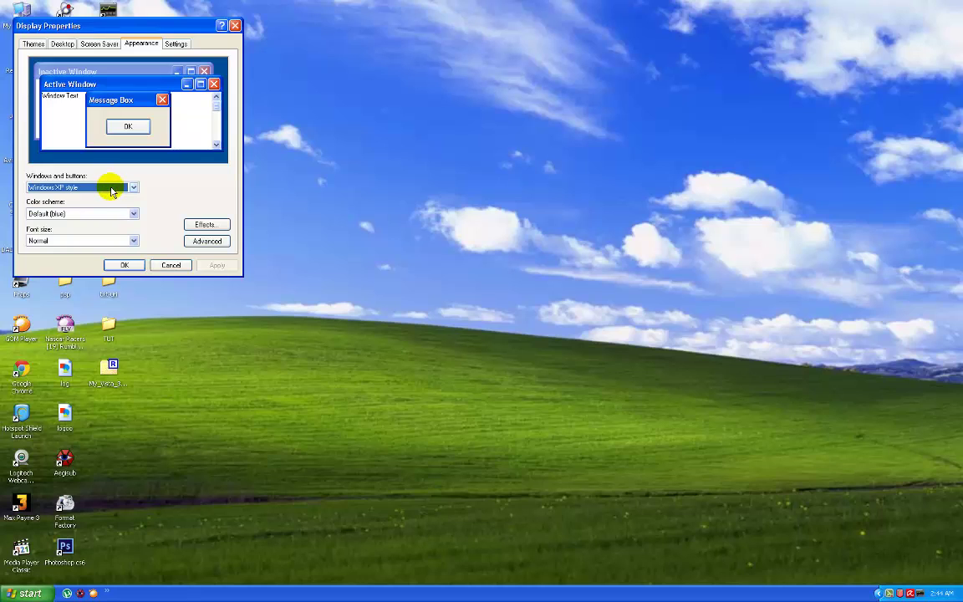
{"action": "left_click_drag", "start_coordinate": [172, 32], "coordinate": [594, 274]}
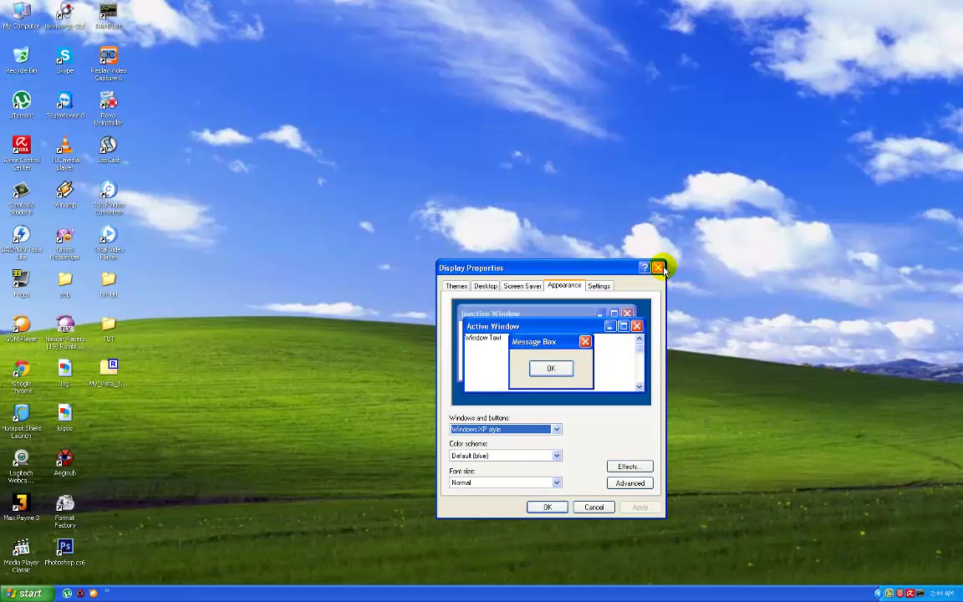
{"action": "left_click", "coordinate": [658, 267]}
{"action": "right_click", "coordinate": [549, 240]}
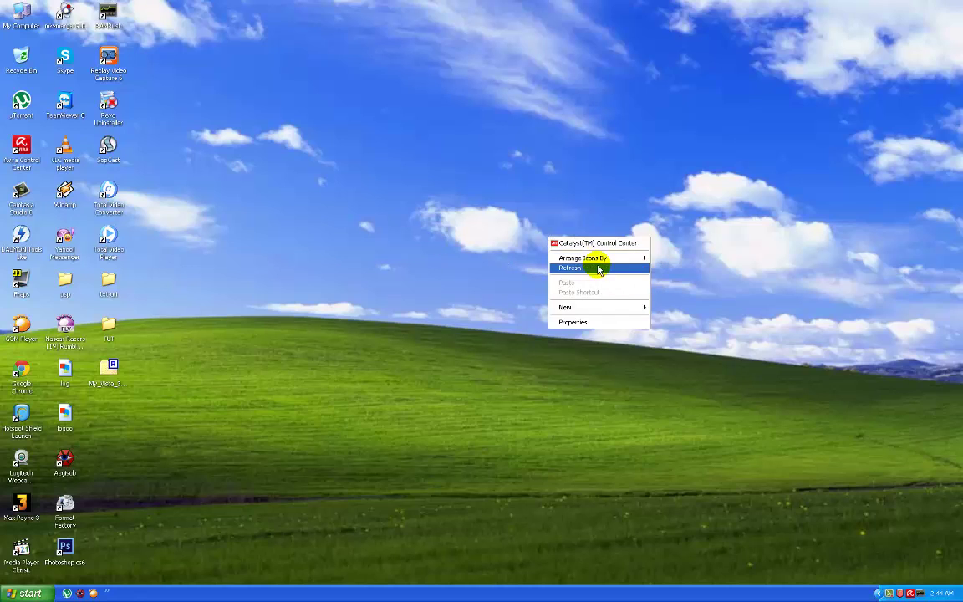
{"action": "right_click", "coordinate": [431, 174]}
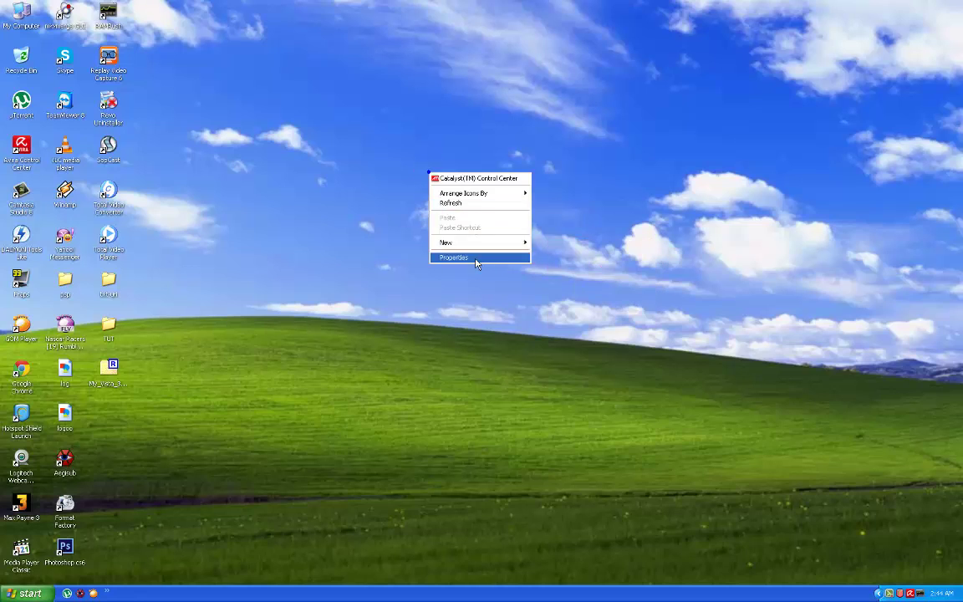
{"action": "left_click", "coordinate": [506, 203]}
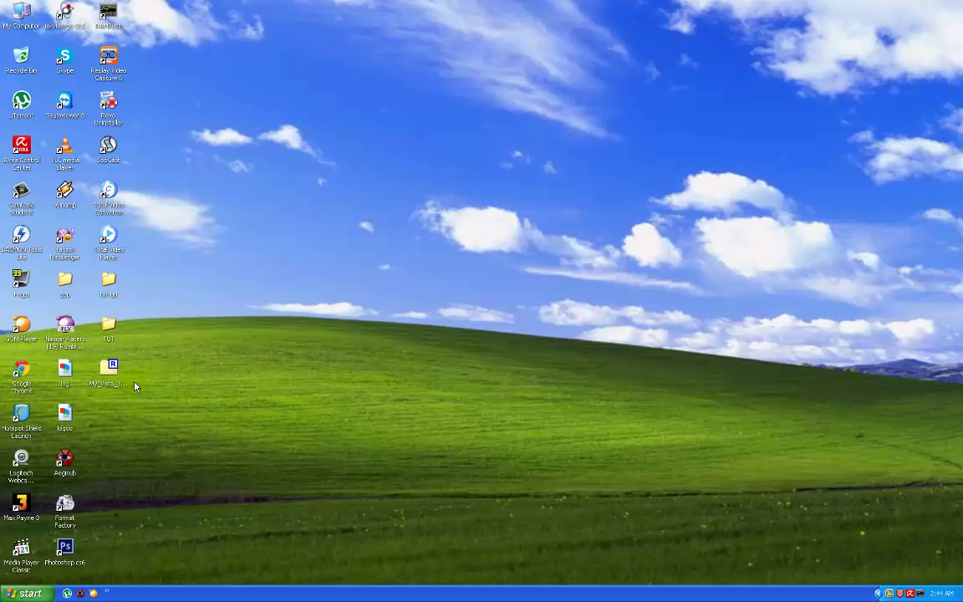
Delete the My_Vista_360_theme_by_burnshitburn file from the desktop and empty the Recycle Bin
{"action": "right_click", "coordinate": [113, 383]}
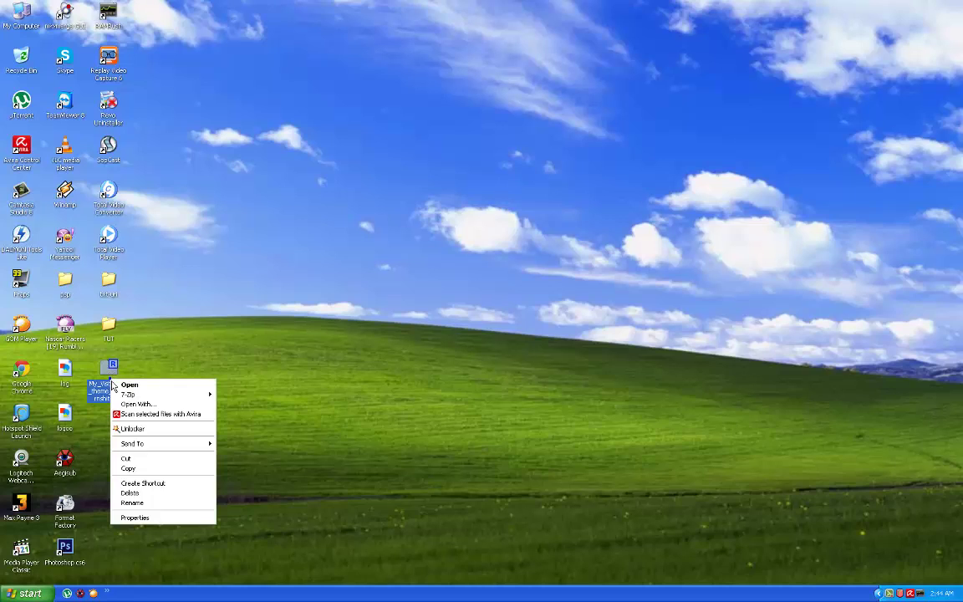
{"action": "left_click", "coordinate": [170, 494]}
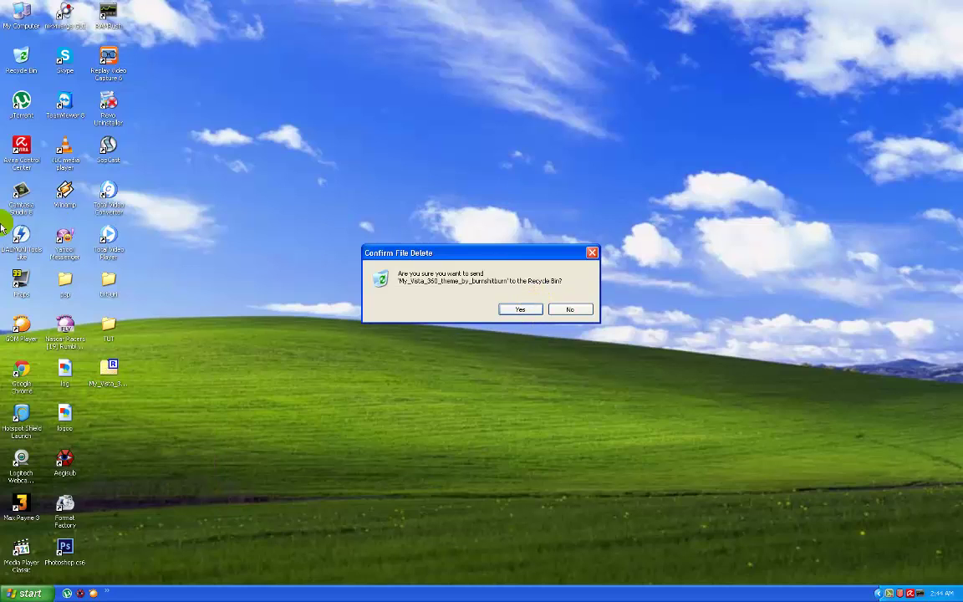
{"action": "left_click", "coordinate": [519, 310]}
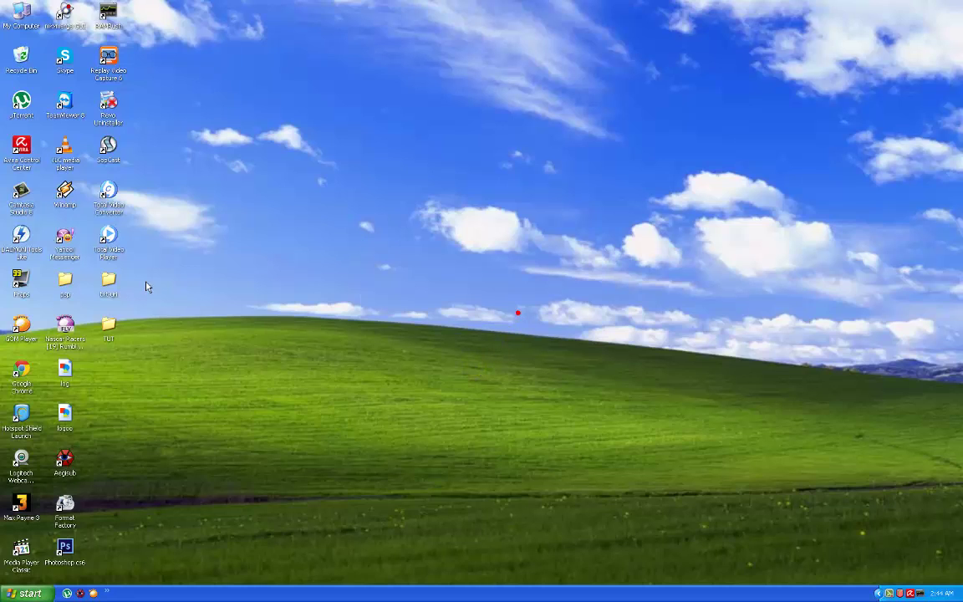
{"action": "right_click", "coordinate": [25, 55]}
{"action": "left_click", "coordinate": [73, 81]}
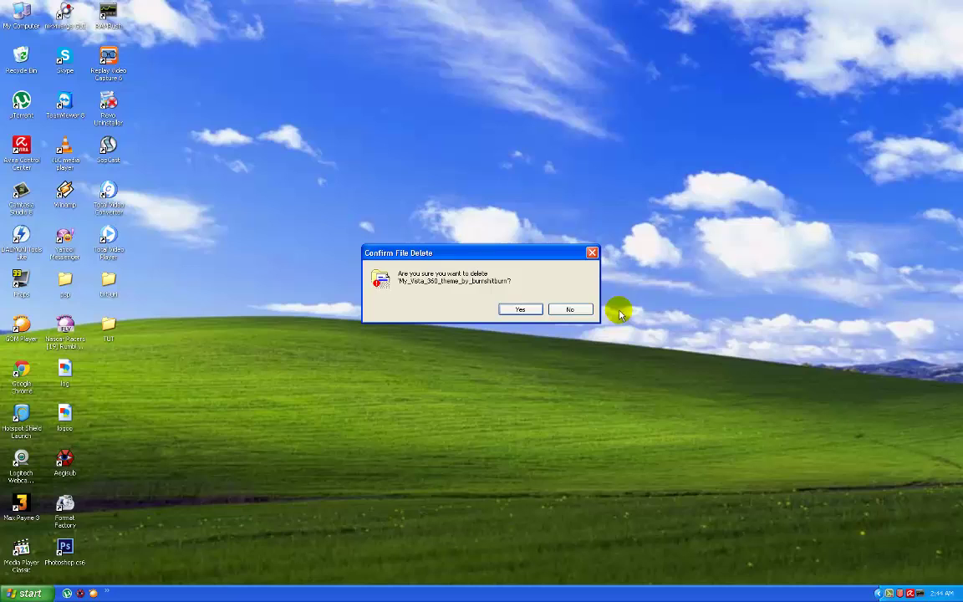
{"action": "left_click", "coordinate": [516, 309]}
{"action": "left_click_drag", "start_coordinate": [342, 163], "coordinate": [492, 353]}
{"action": "right_click", "coordinate": [525, 216]}
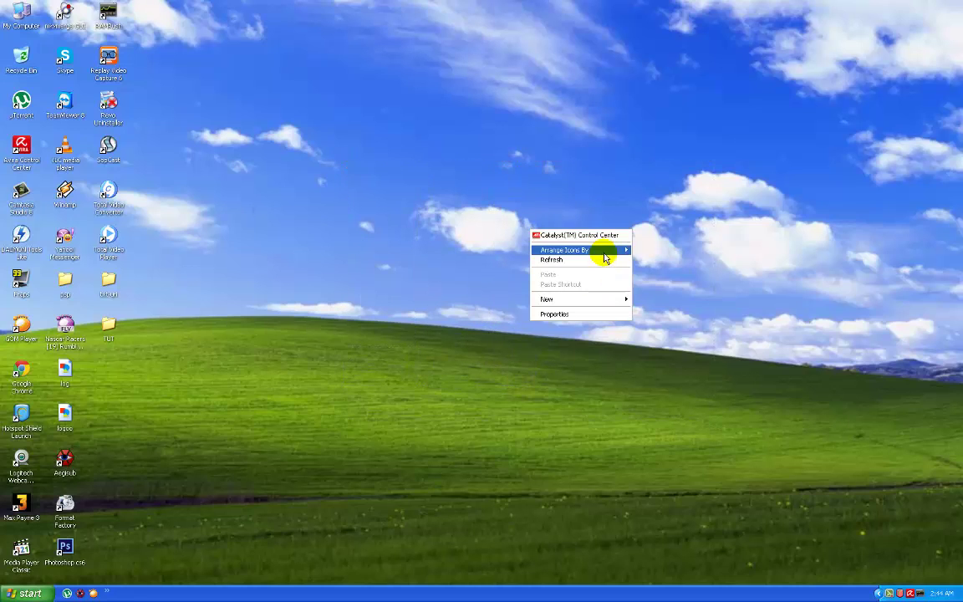
{"action": "left_click", "coordinate": [605, 259]}
{"action": "left_click", "coordinate": [548, 288]}
{"action": "left_click", "coordinate": [620, 339]}
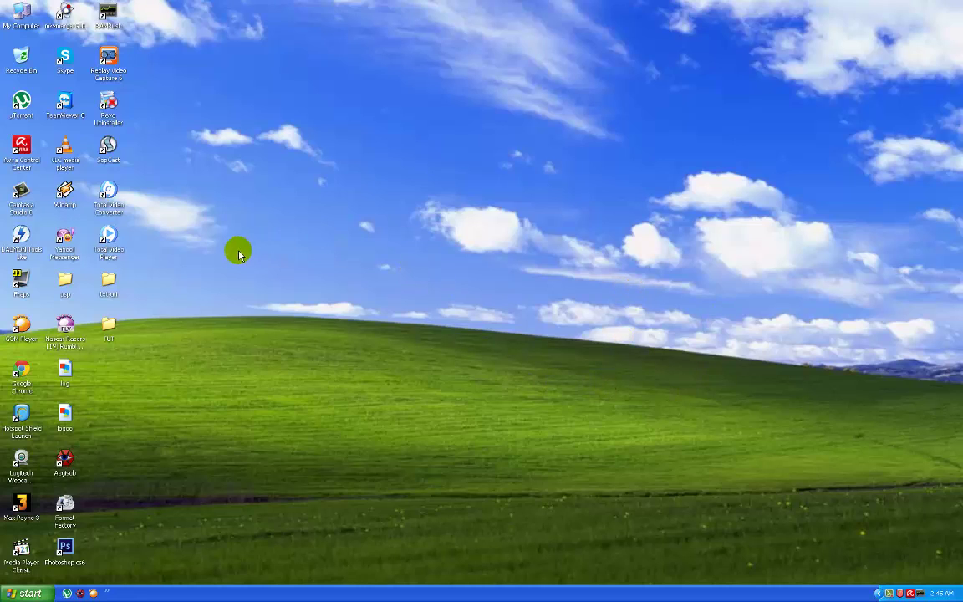
{"action": "left_click_drag", "start_coordinate": [469, 283], "coordinate": [694, 354]}
{"action": "right_click", "coordinate": [593, 214]}
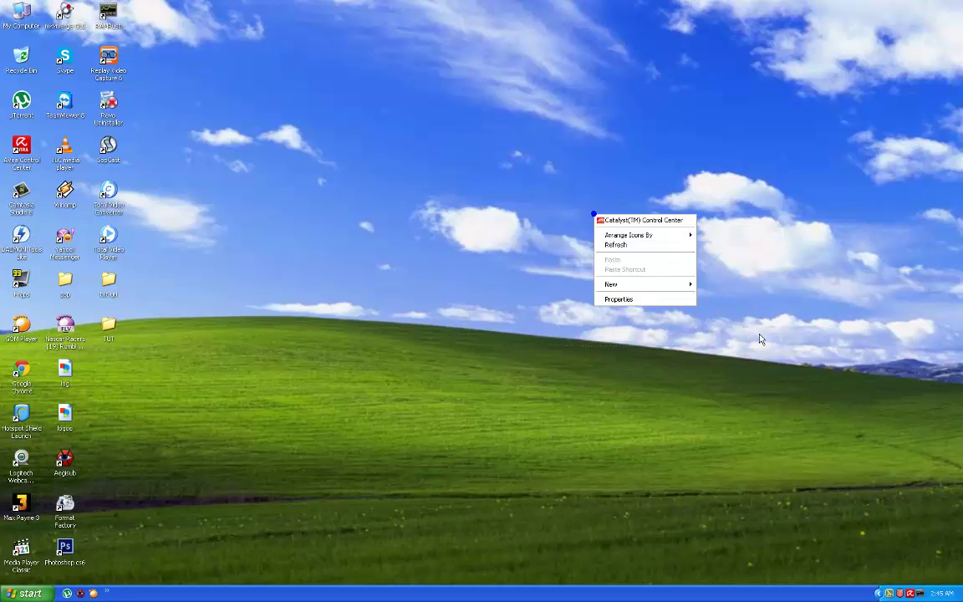
{"action": "left_click", "coordinate": [649, 246]}
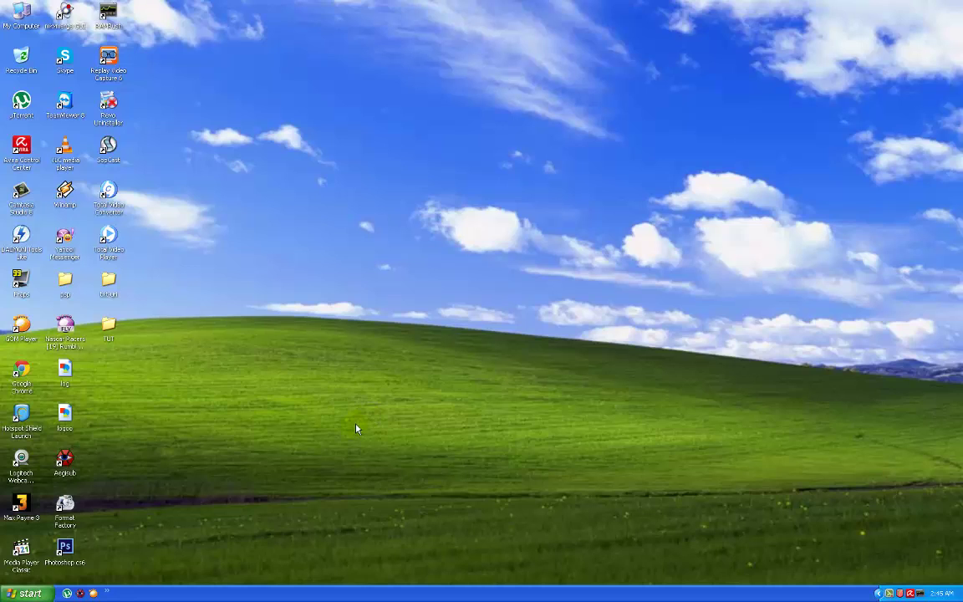
{"action": "right_click", "coordinate": [476, 368]}
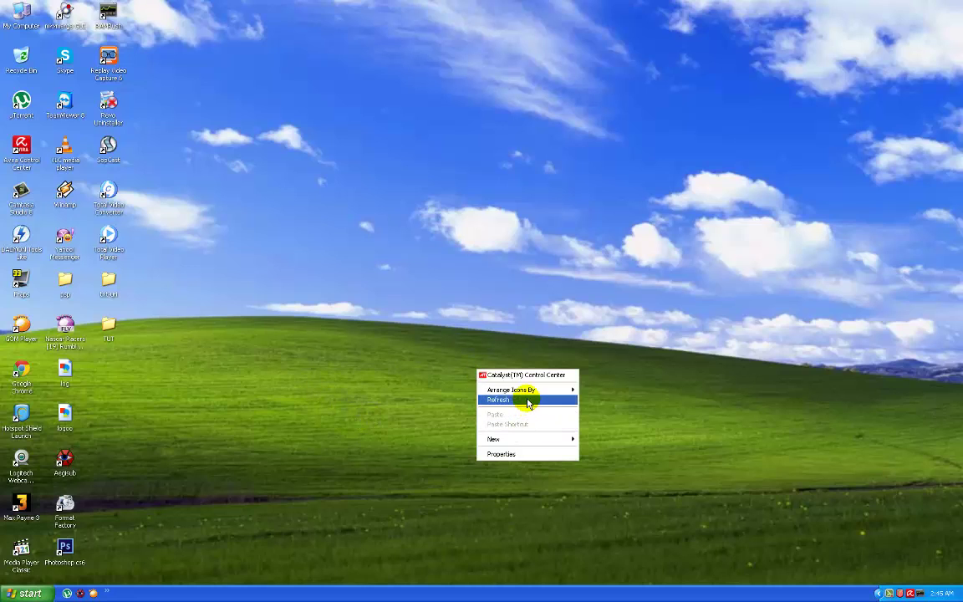
{"action": "left_click", "coordinate": [523, 400]}
{"action": "left_click_drag", "start_coordinate": [378, 407], "coordinate": [780, 502]}
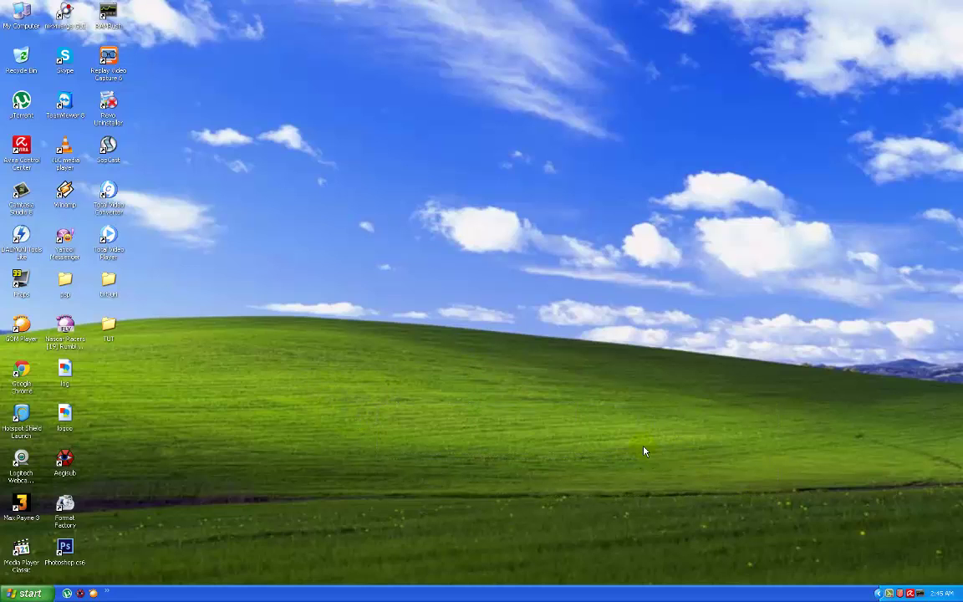
{"action": "right_click", "coordinate": [619, 373]}
{"action": "left_click", "coordinate": [668, 402]}
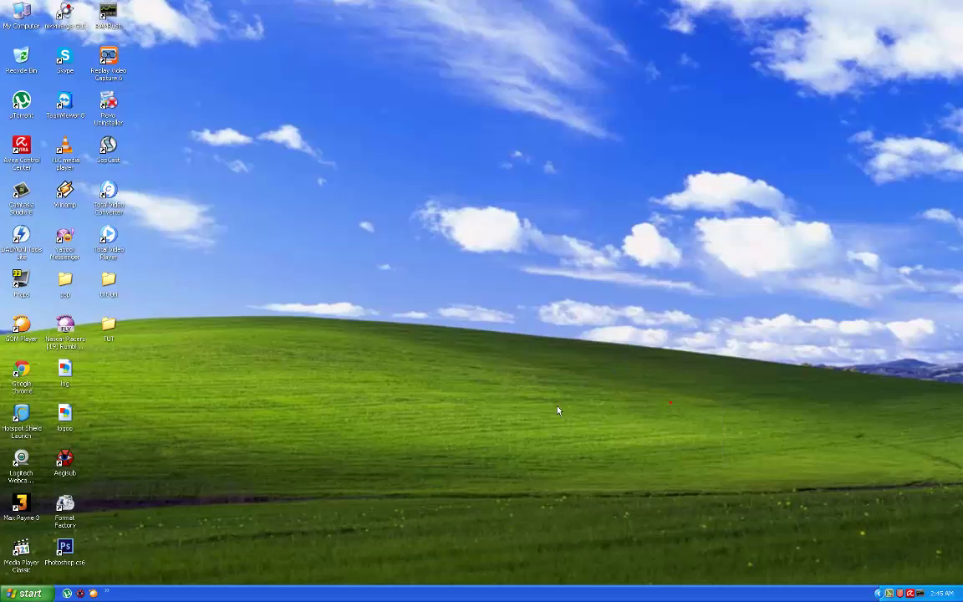